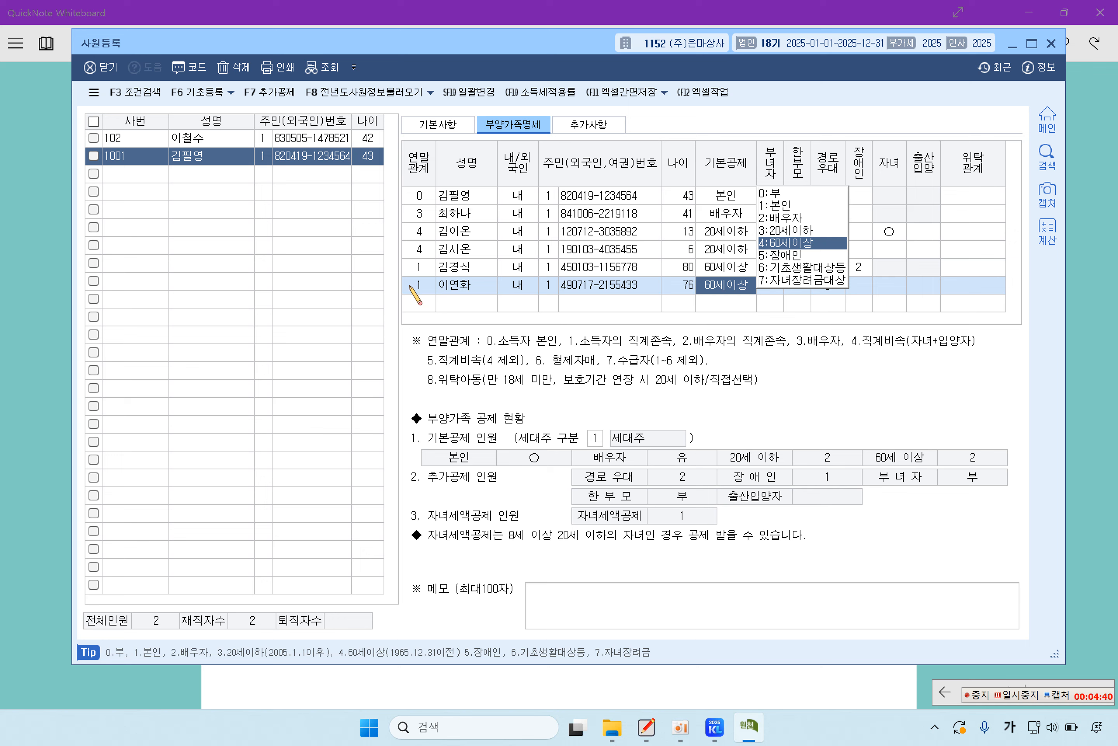
# Step: Set the 76-year-old parent's 기본공제 code to 0:부
pyautogui.write('0')
pyautogui.press('Return')
pyautogui.press('Return')
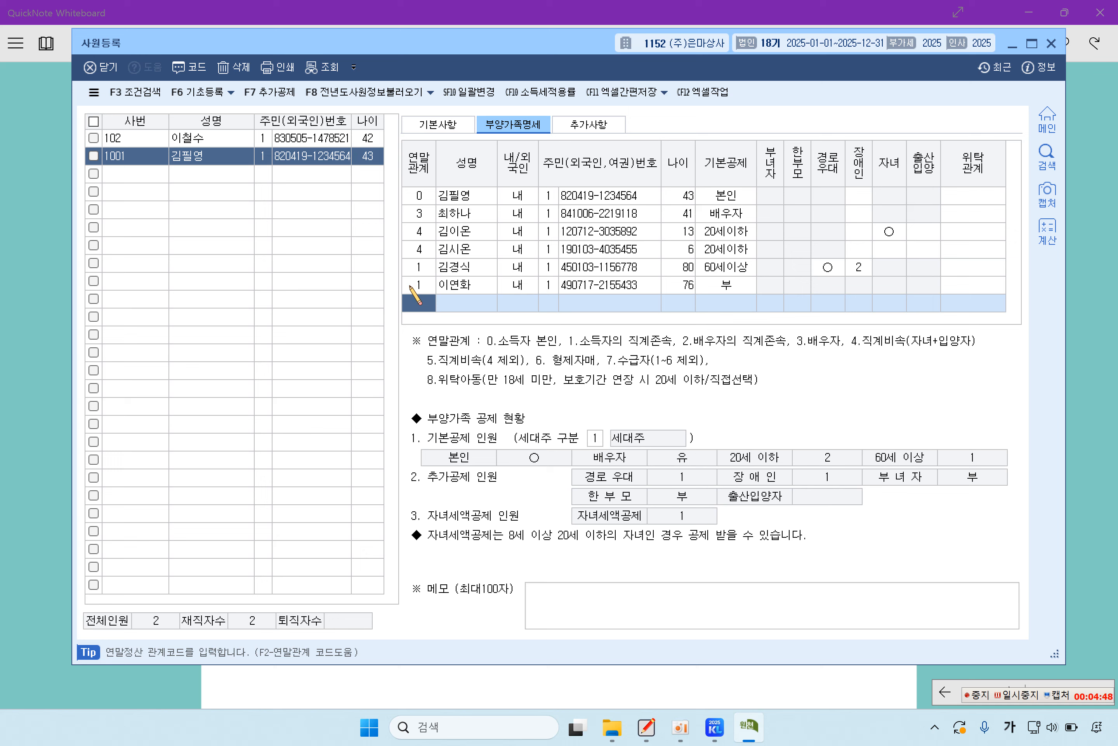
# Step: Add a row with relationship code 2, the parent's name, ID type 1 and resident number
pyautogui.press('F2')
pyautogui.press('Down')
pyautogui.press('Down')
pyautogui.press('Up')
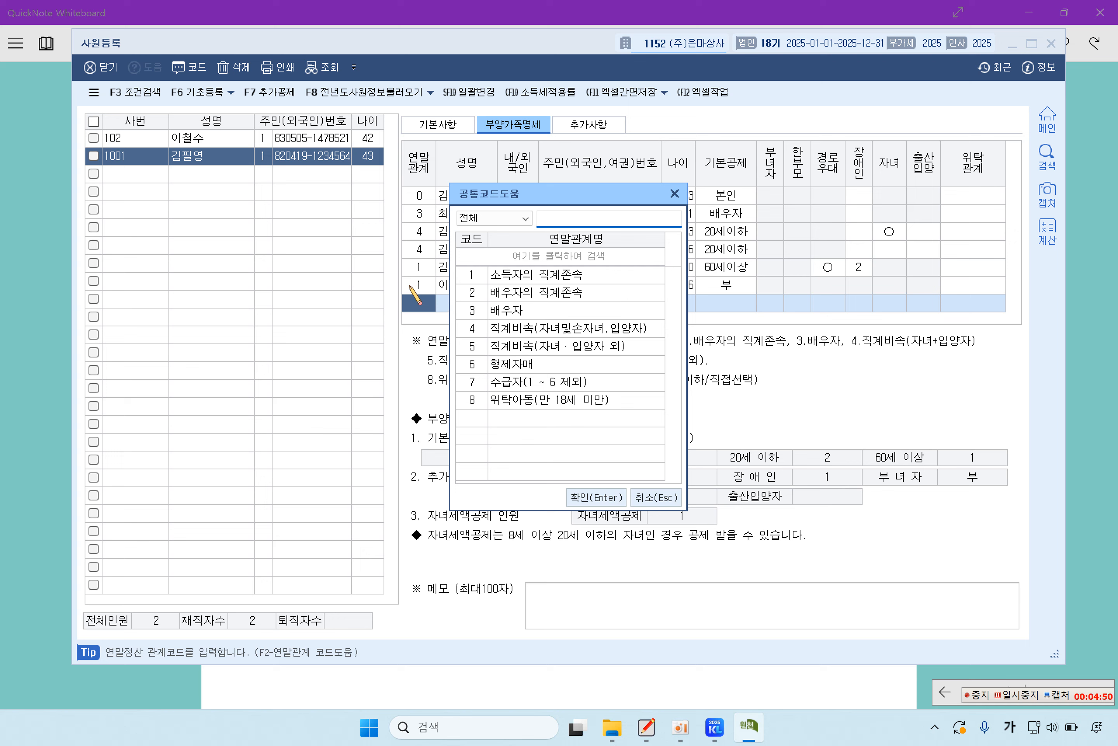
pyautogui.press('Return')
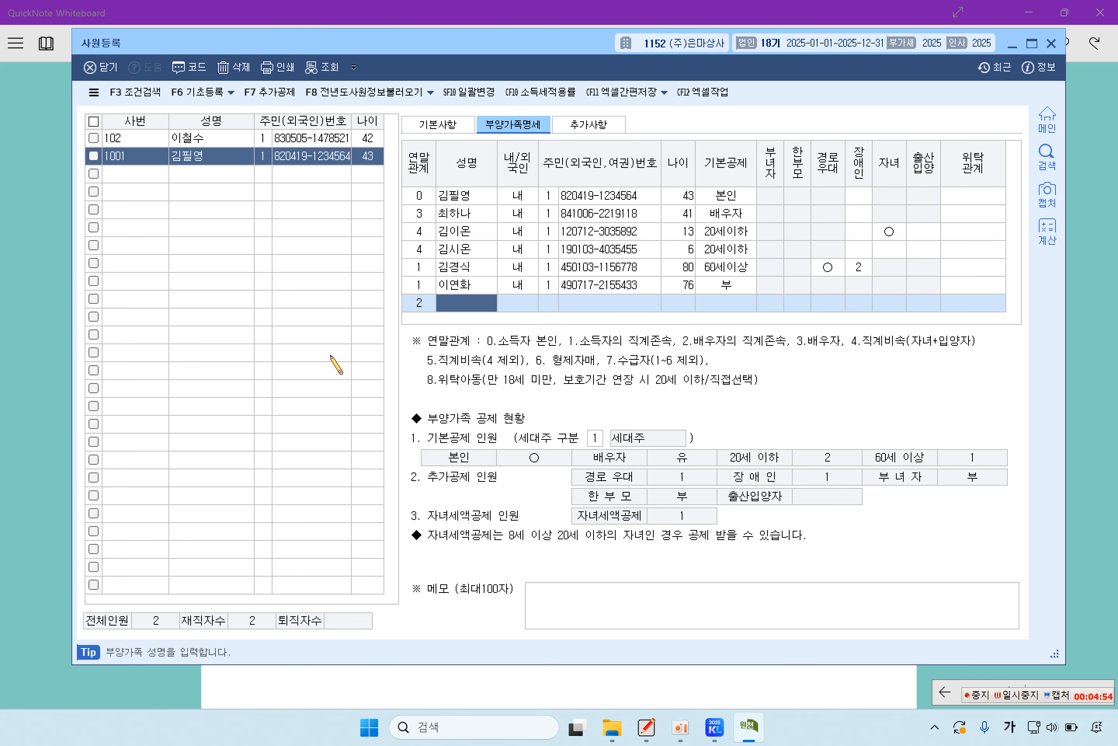
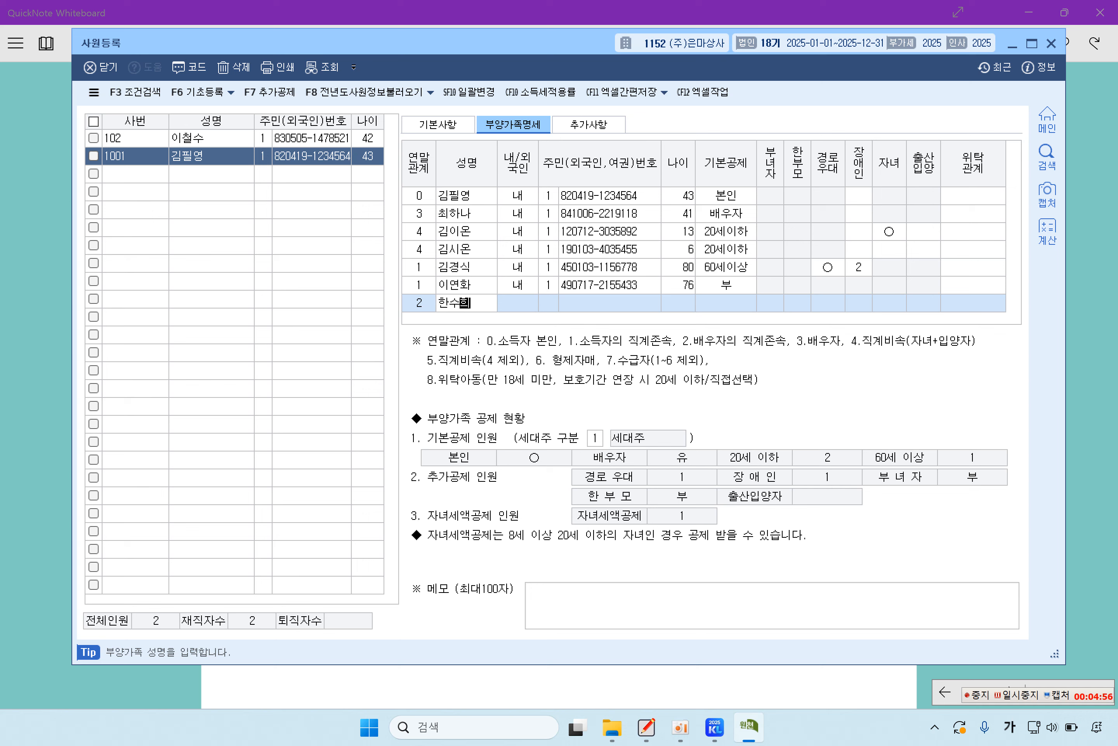
pyautogui.press('Return')
pyautogui.write('1')
pyautogui.press('Return')
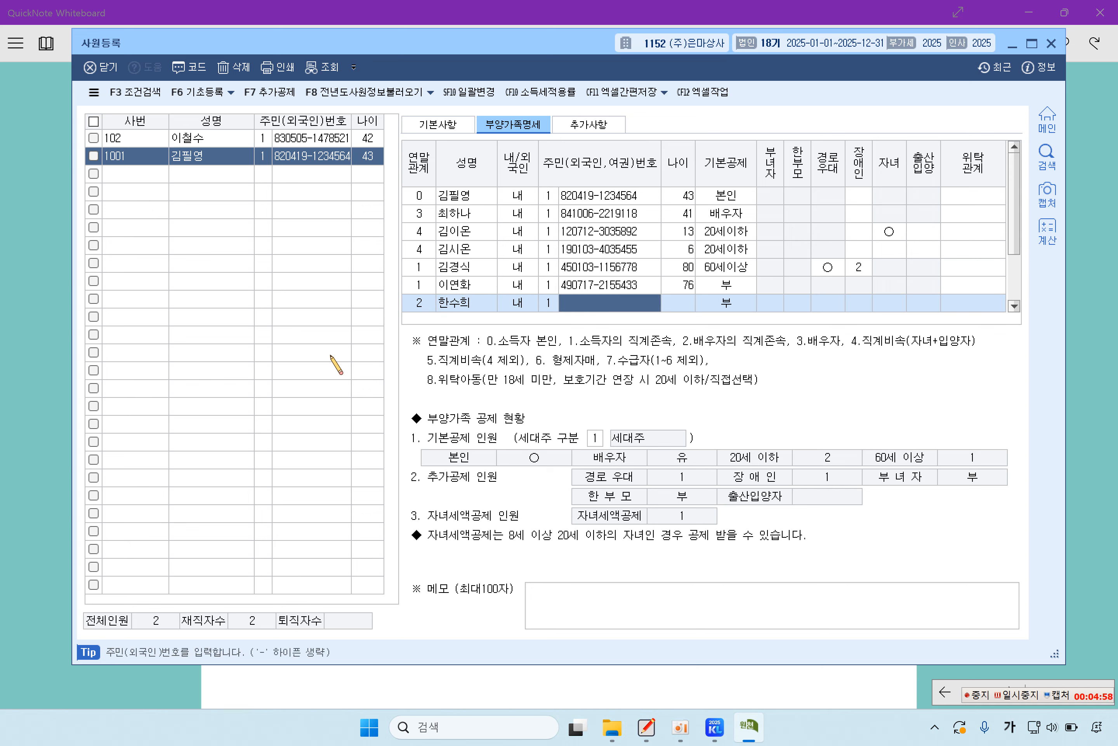
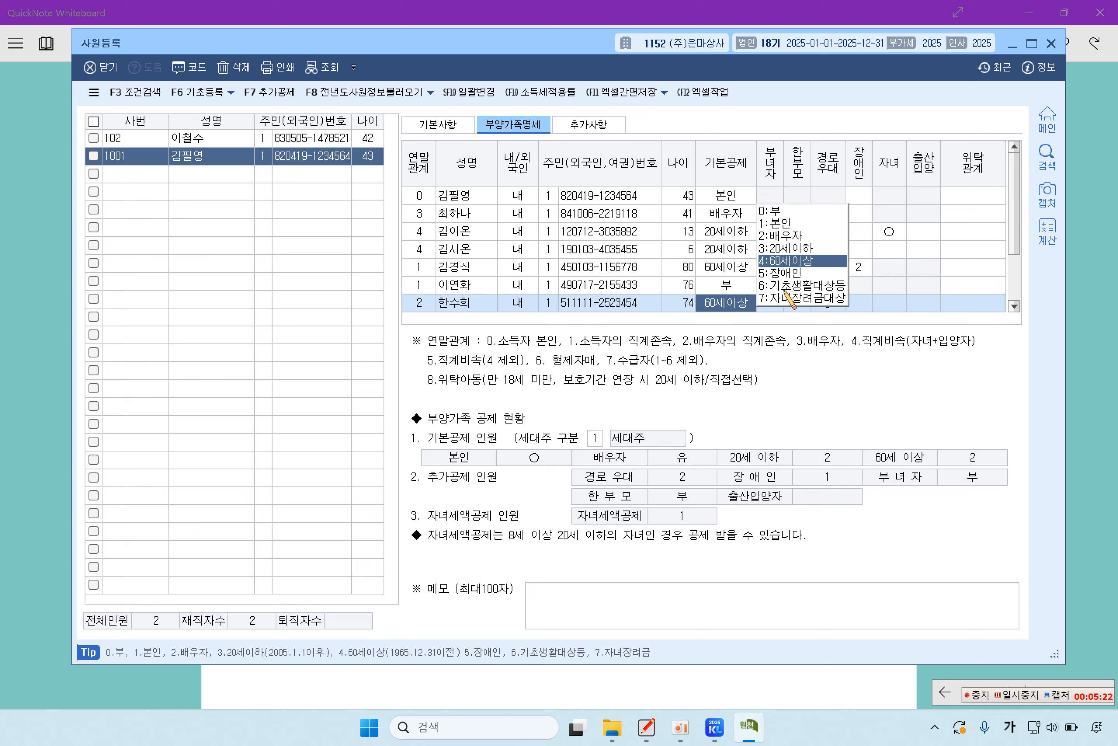
# Step: Keep the 60세이상 basic deduction, mark 경로우대 1, and leave 장애인 blank
pyautogui.press('Return')
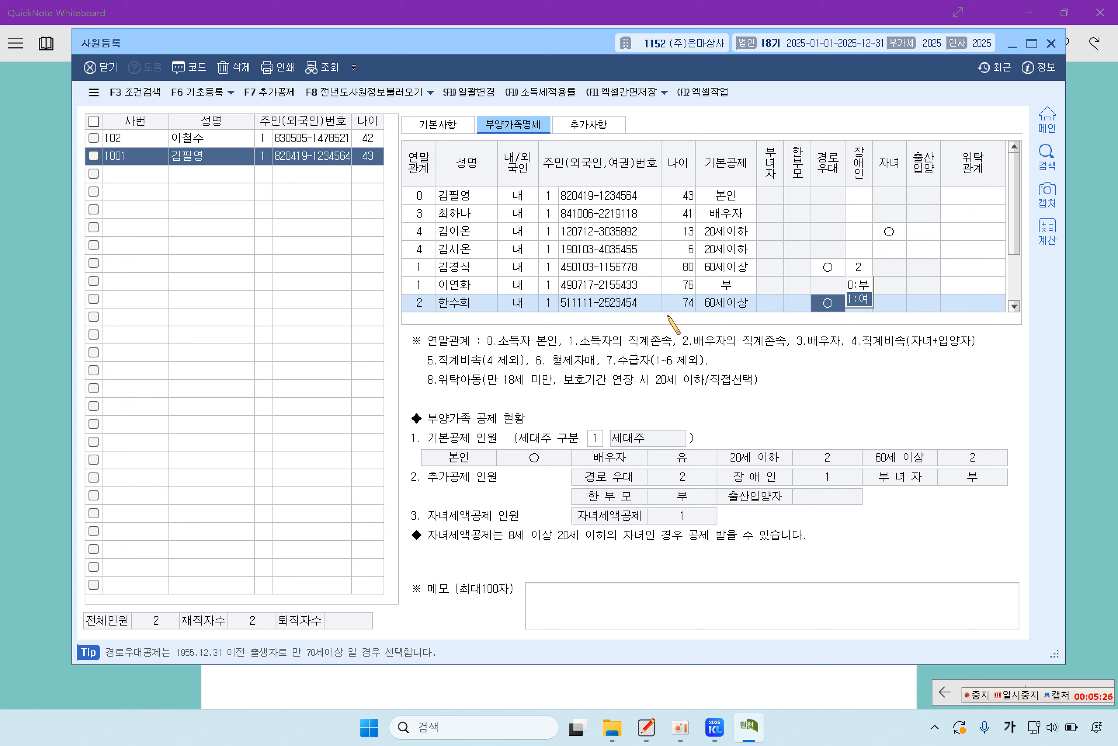
pyautogui.click(859, 299)
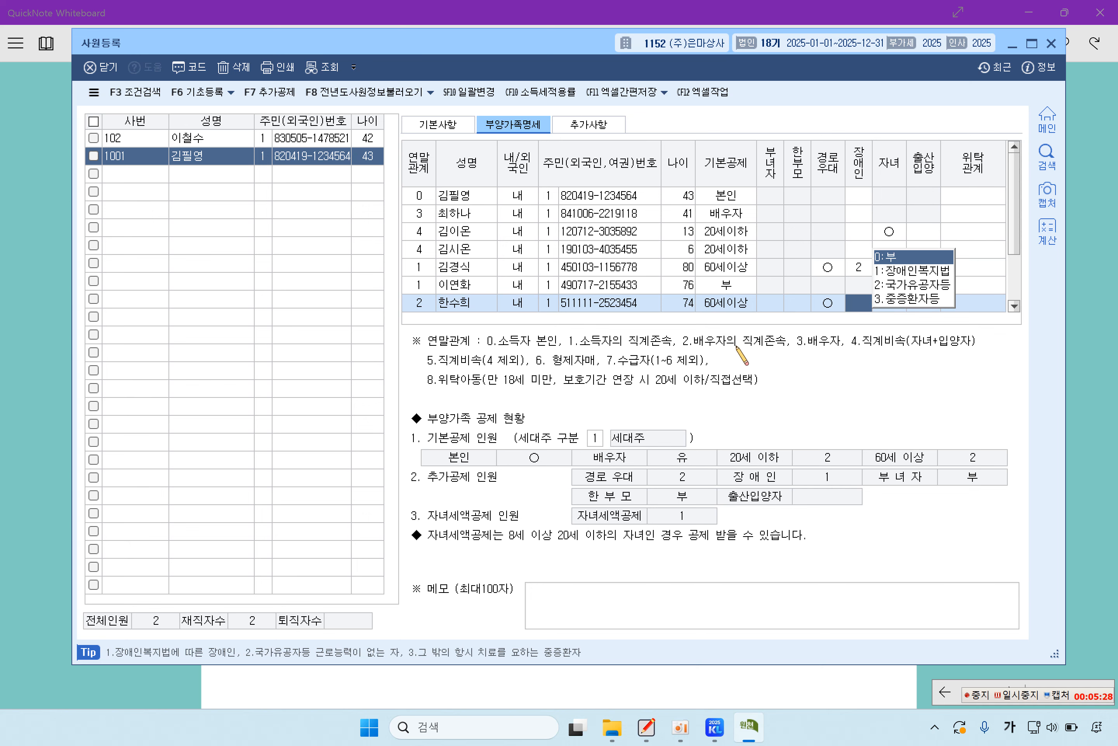
pyautogui.click(487, 302)
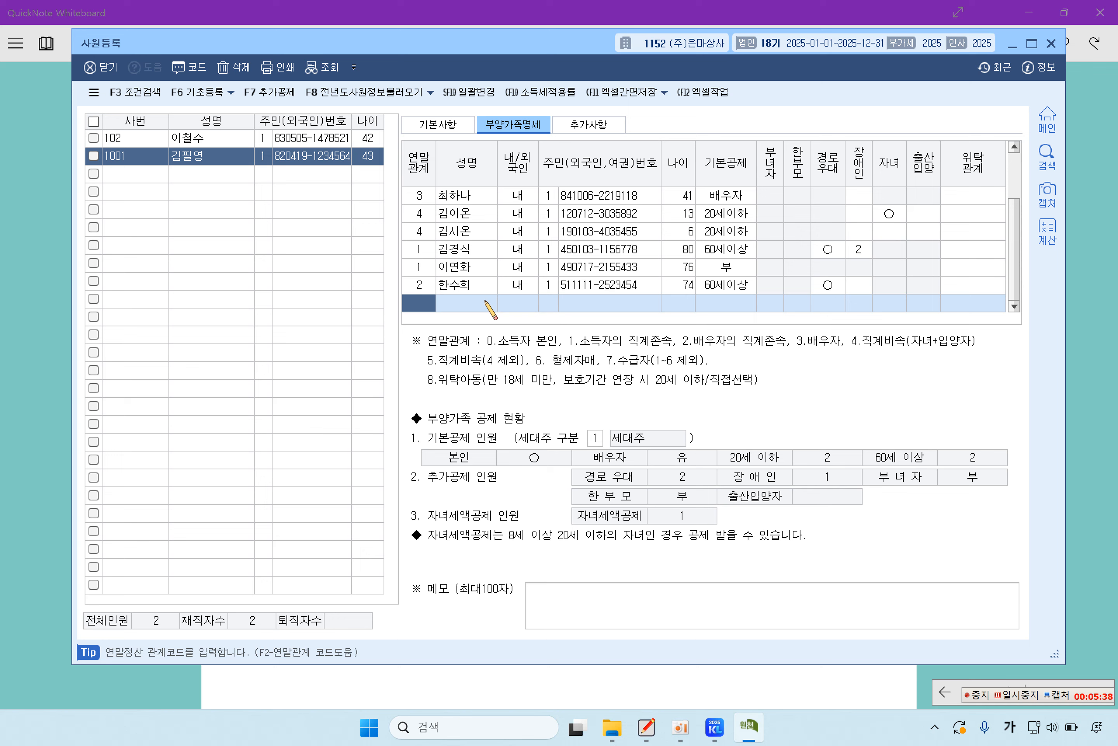
# Step: Add a sibling row with relationship code 6 형제자매, name, ID type 1 and resident number
pyautogui.press('F2')
pyautogui.press('Down')
pyautogui.press('Down')
pyautogui.press('Down')
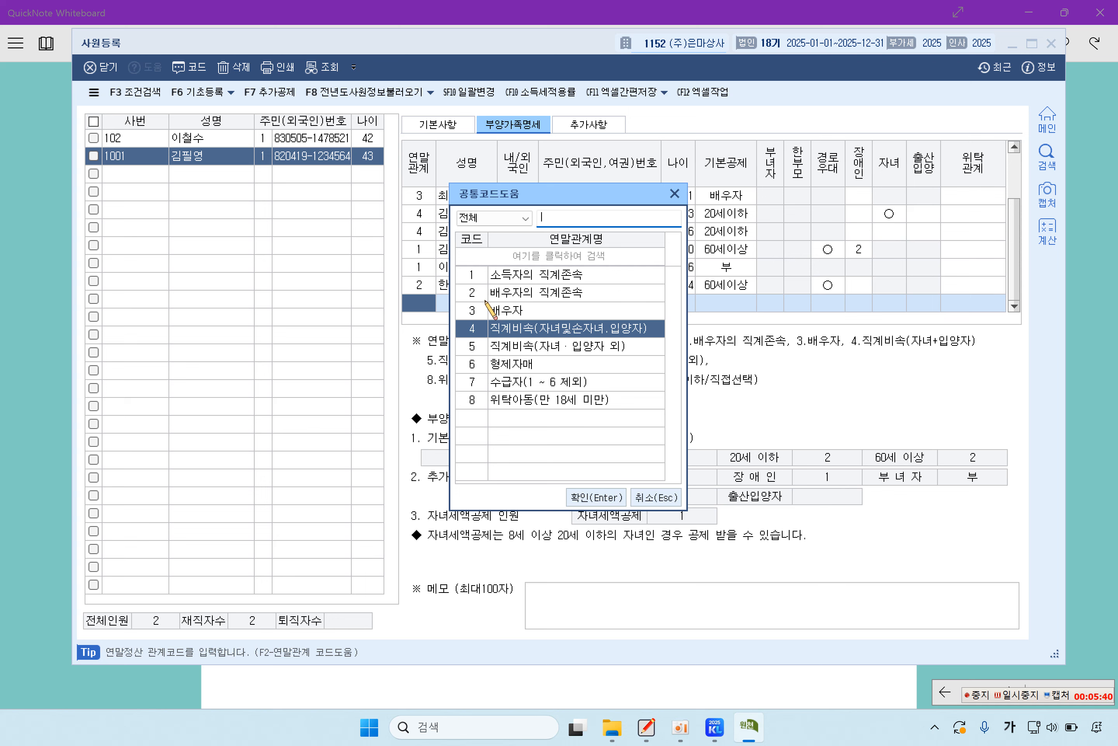
pyautogui.press('Down')
pyautogui.press('Down')
pyautogui.press('Return')
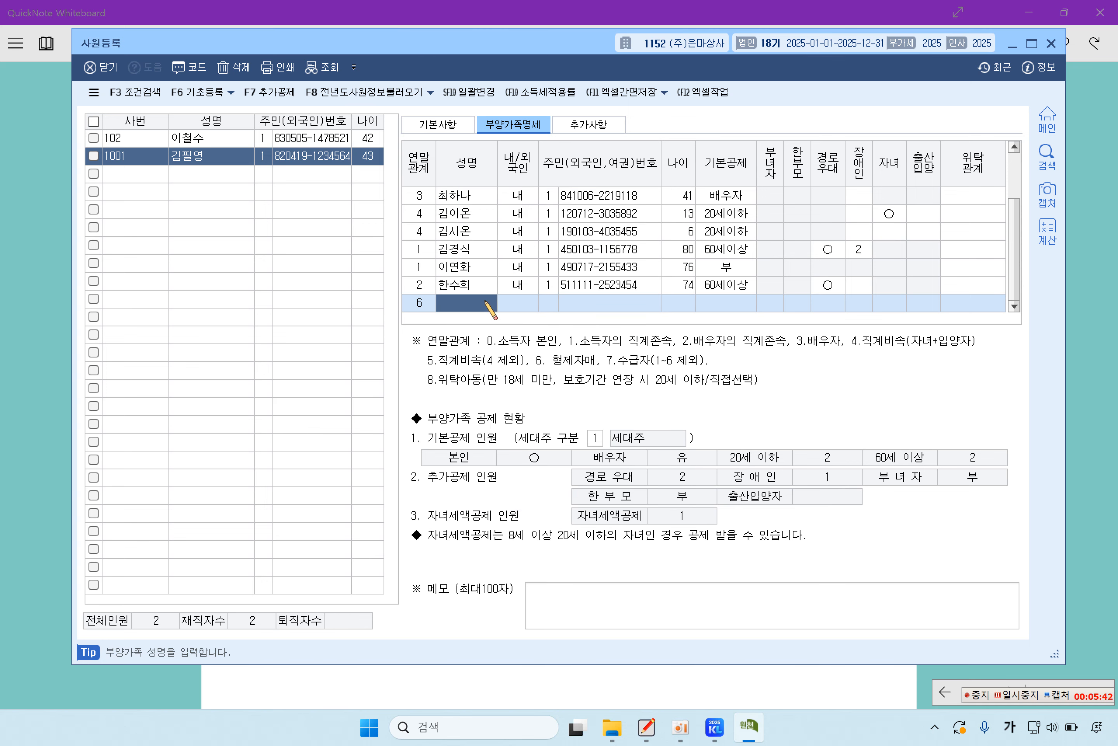
pyautogui.press('Return')
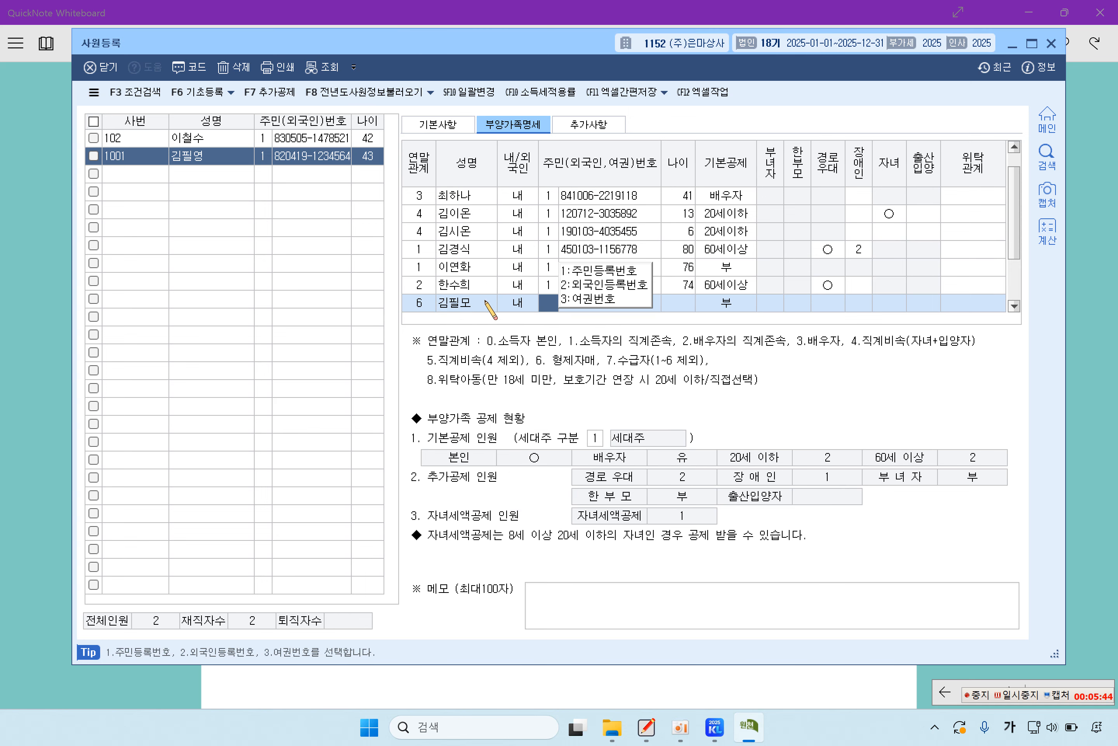
pyautogui.write('1')
pyautogui.press('Return')
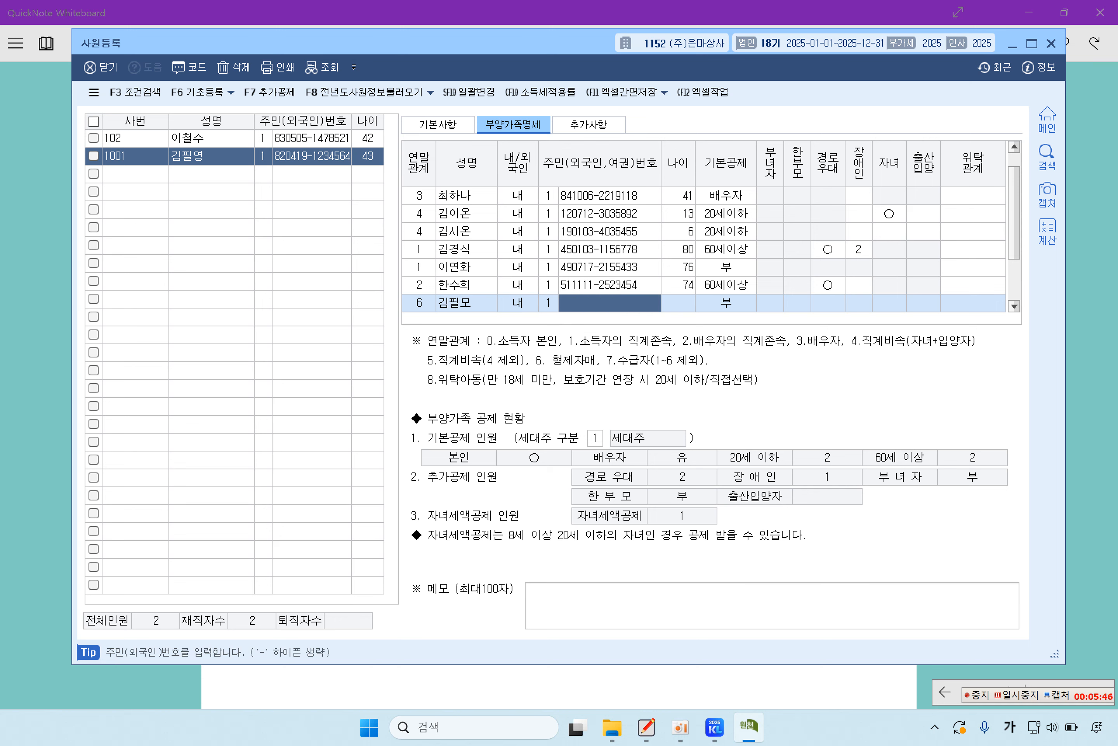
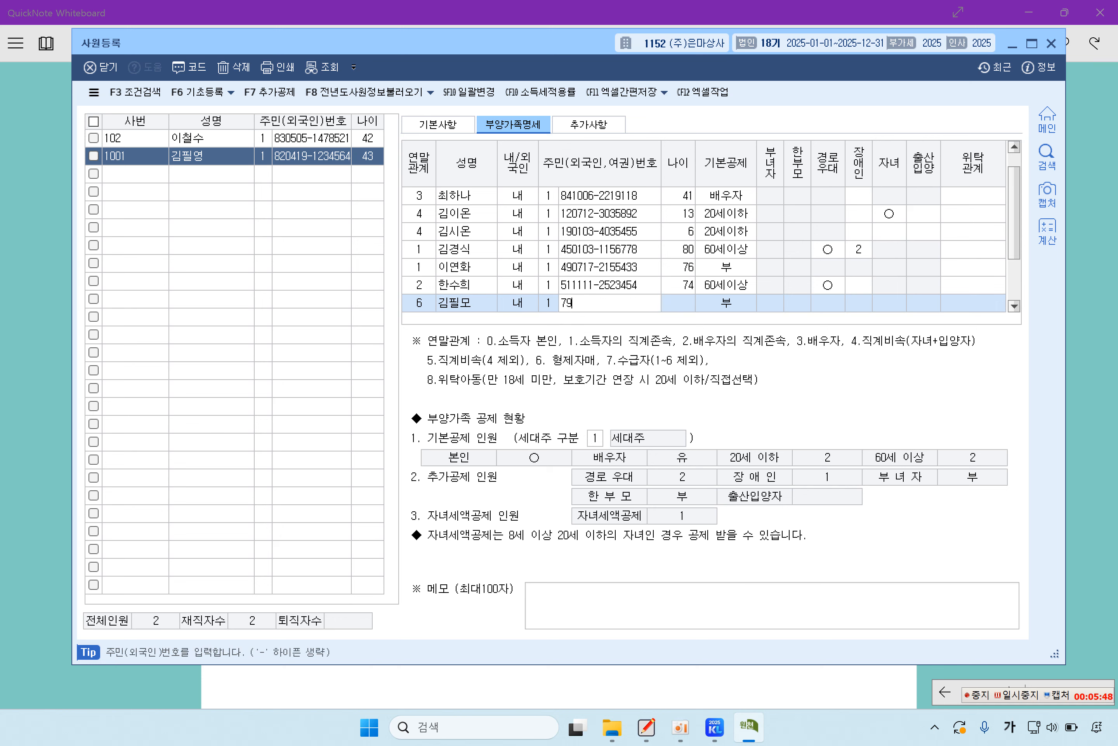
pyautogui.press('Return')
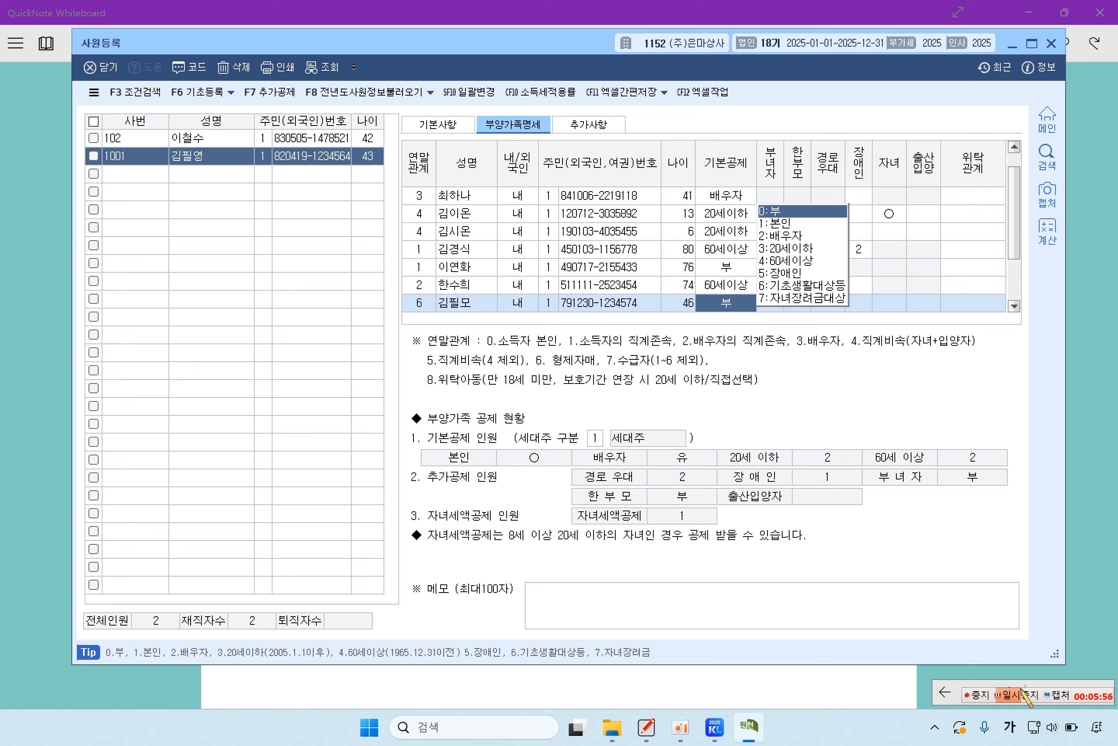
# Step: Set the sibling's 기본공제 to 5:장애인 with disability code 1
pyautogui.click(1022, 694)
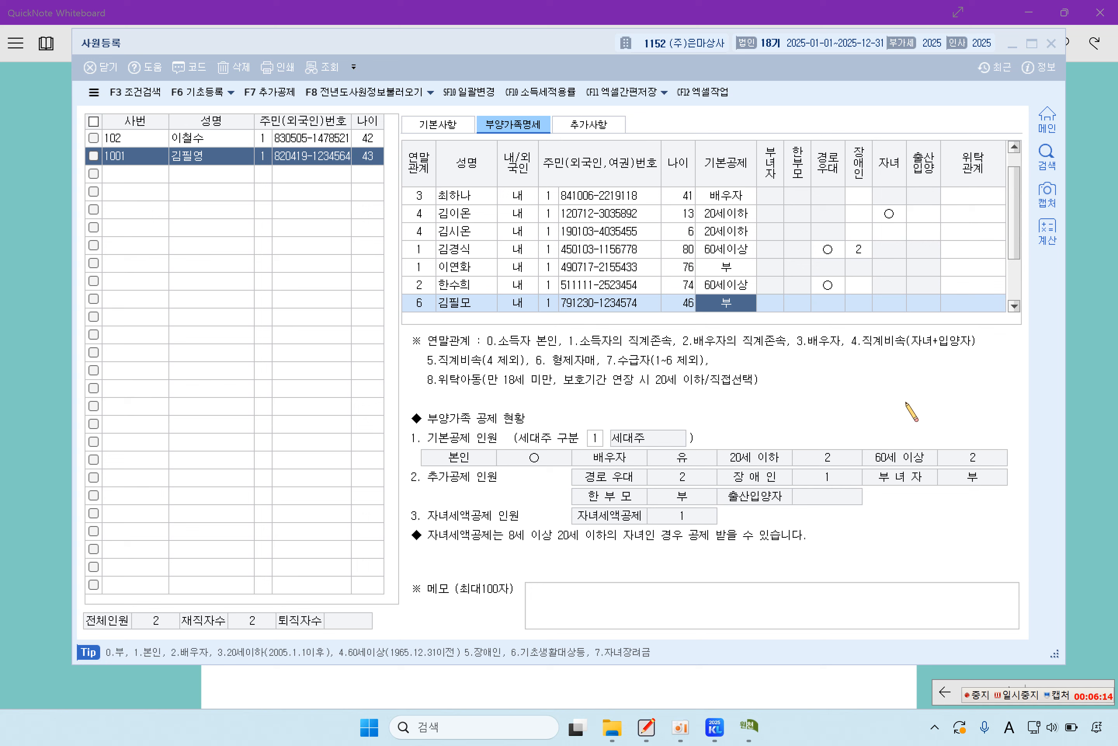
pyautogui.click(726, 302)
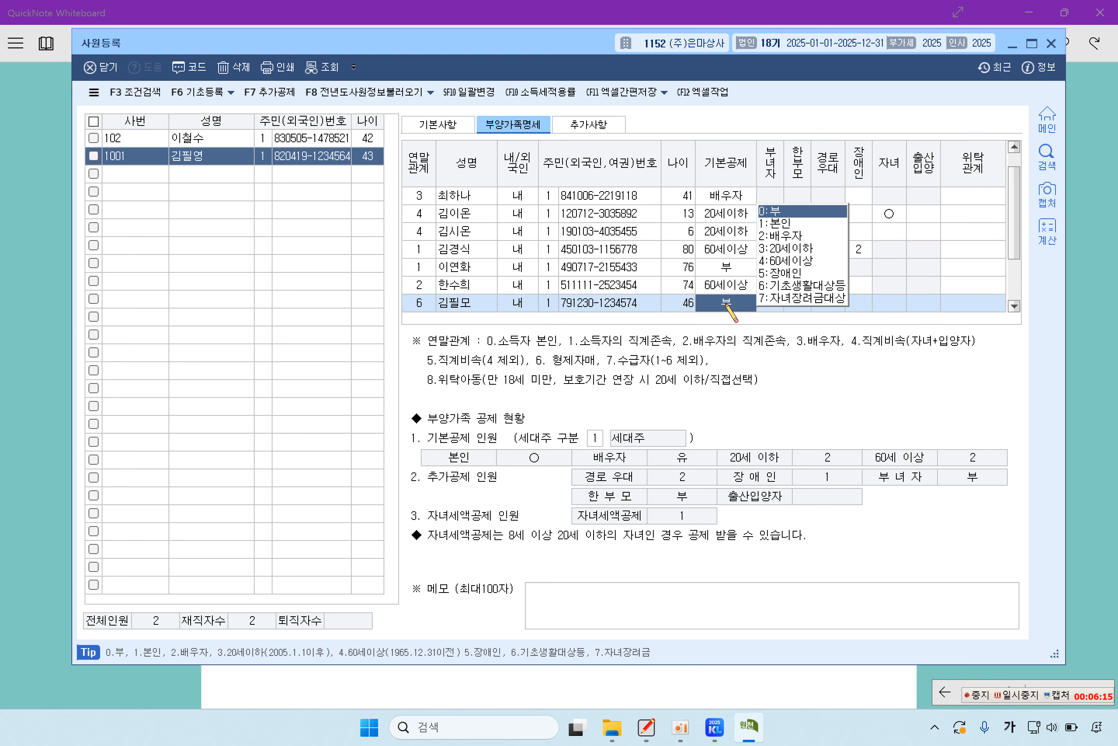
pyautogui.click(784, 273)
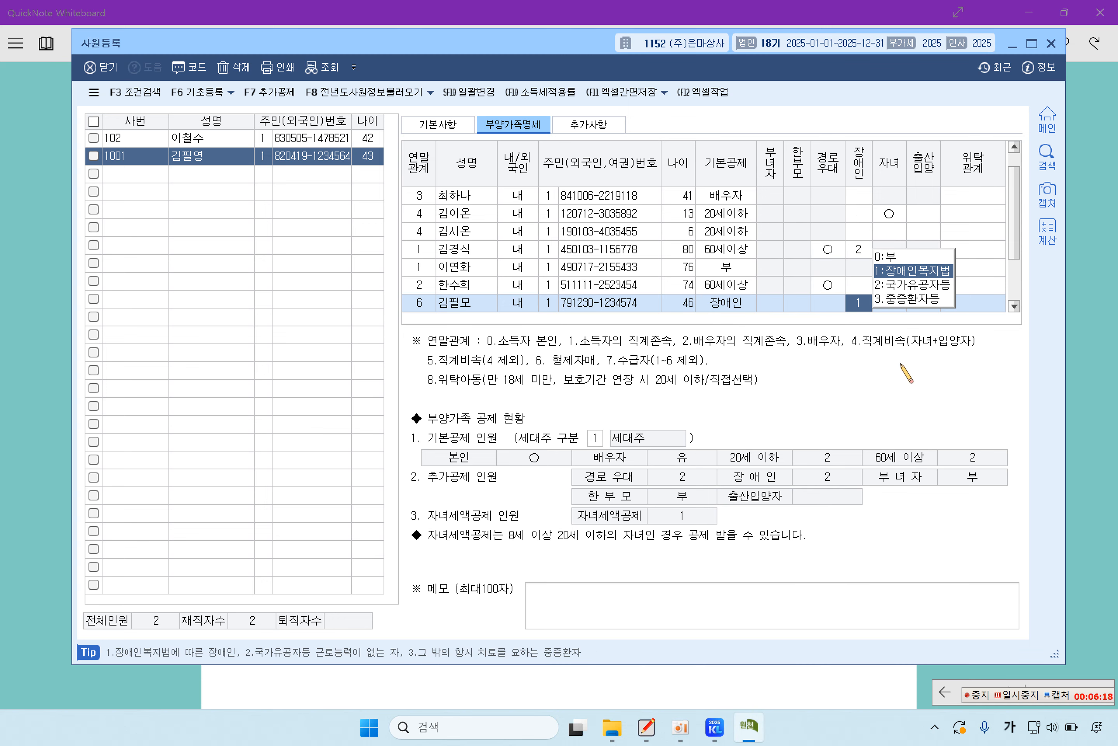
pyautogui.click(905, 270)
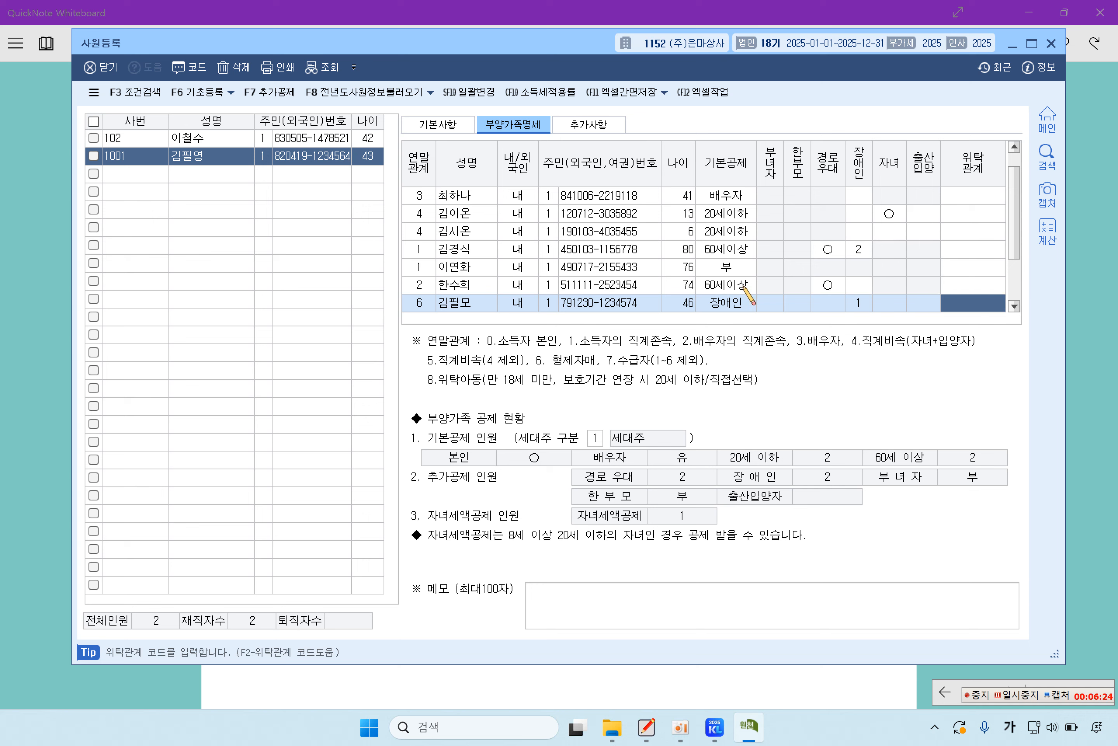
pyautogui.scroll(1, 698, 282)
pyautogui.scroll(-2, 698, 283)
# Step: Reload employee 1001's six dependents and close the 사원등록 window
pyautogui.scroll(2, 698, 283)
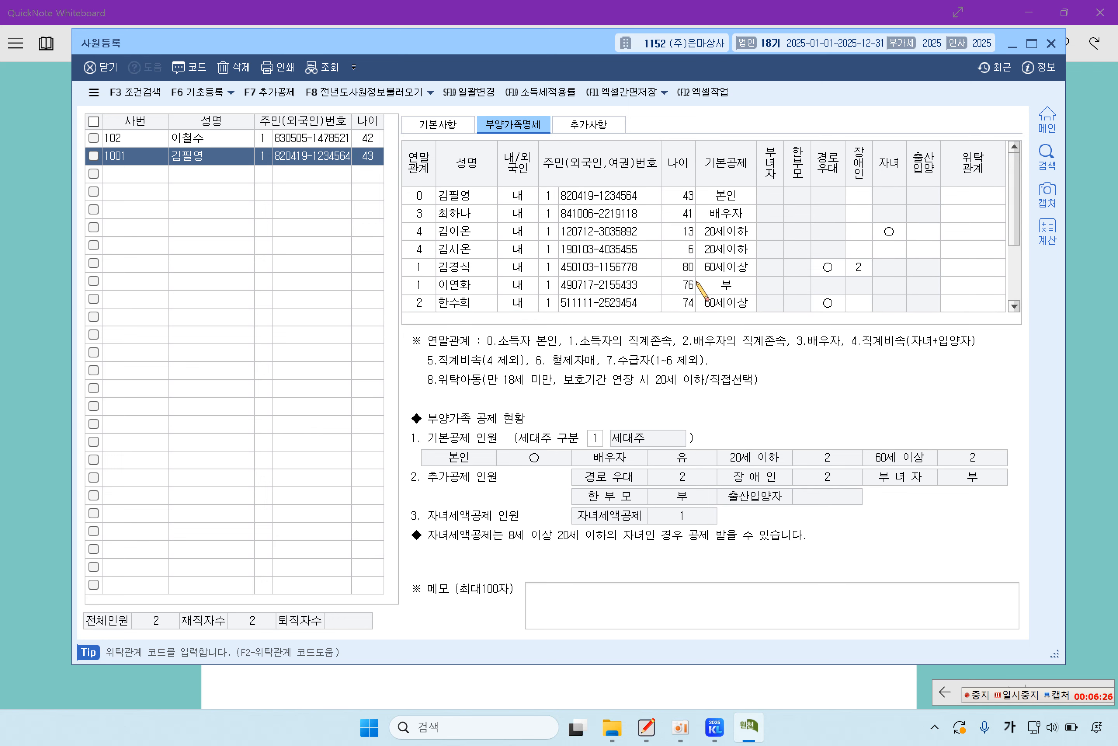
pyautogui.scroll(-1, 891, 204)
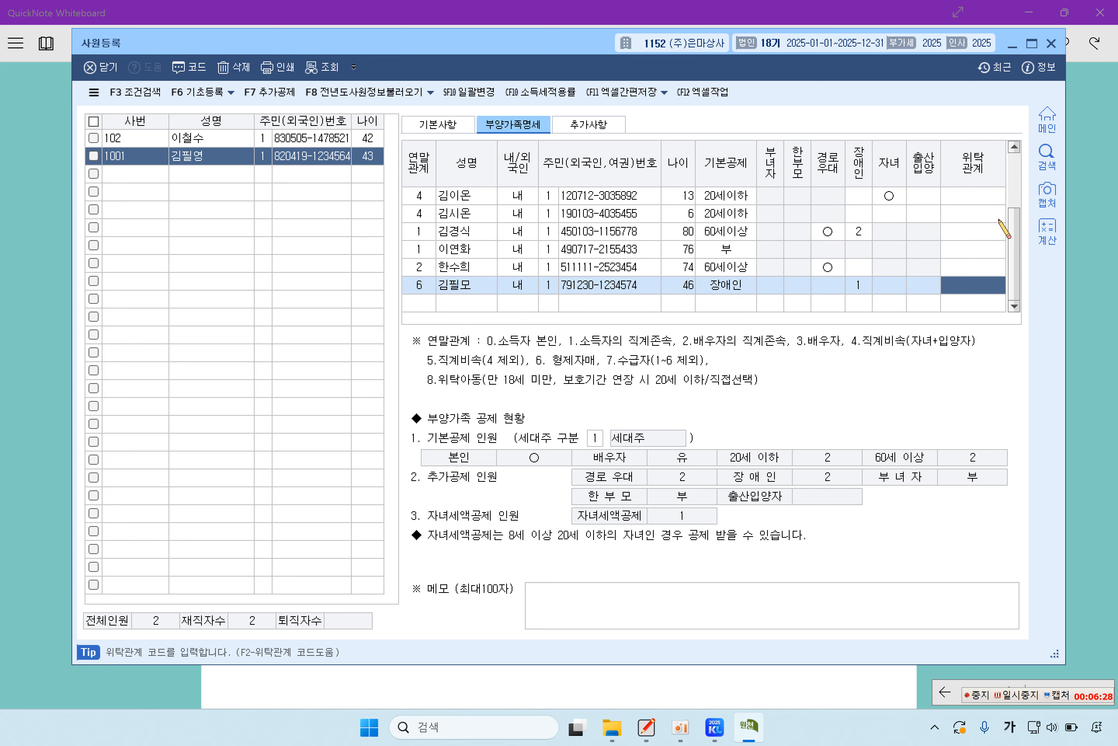
pyautogui.click(1014, 146)
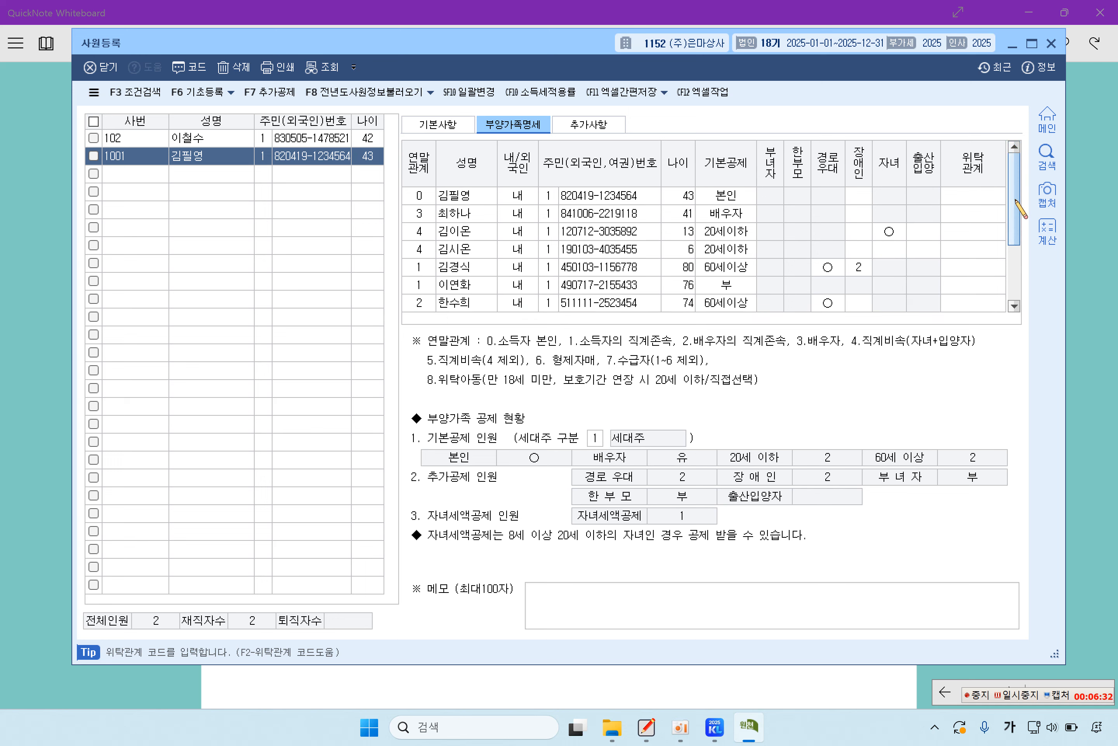
pyautogui.moveTo(1016, 204); pyautogui.dragTo(1029, 280)
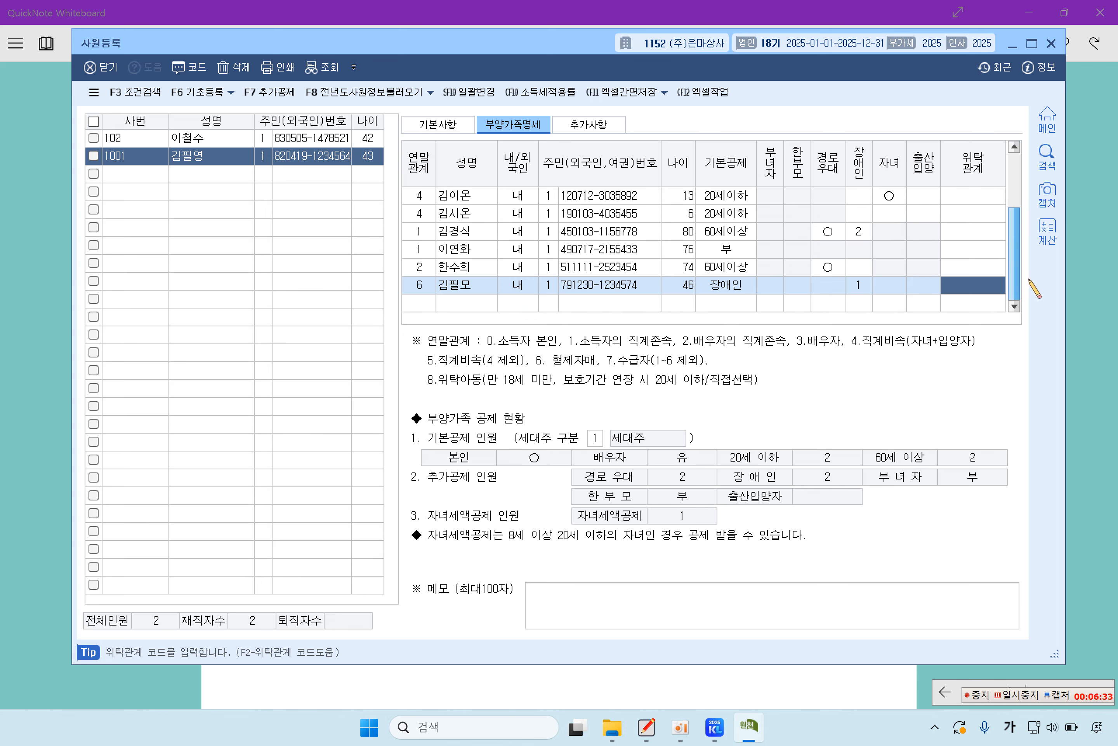
pyautogui.click(147, 174)
pyautogui.click(139, 157)
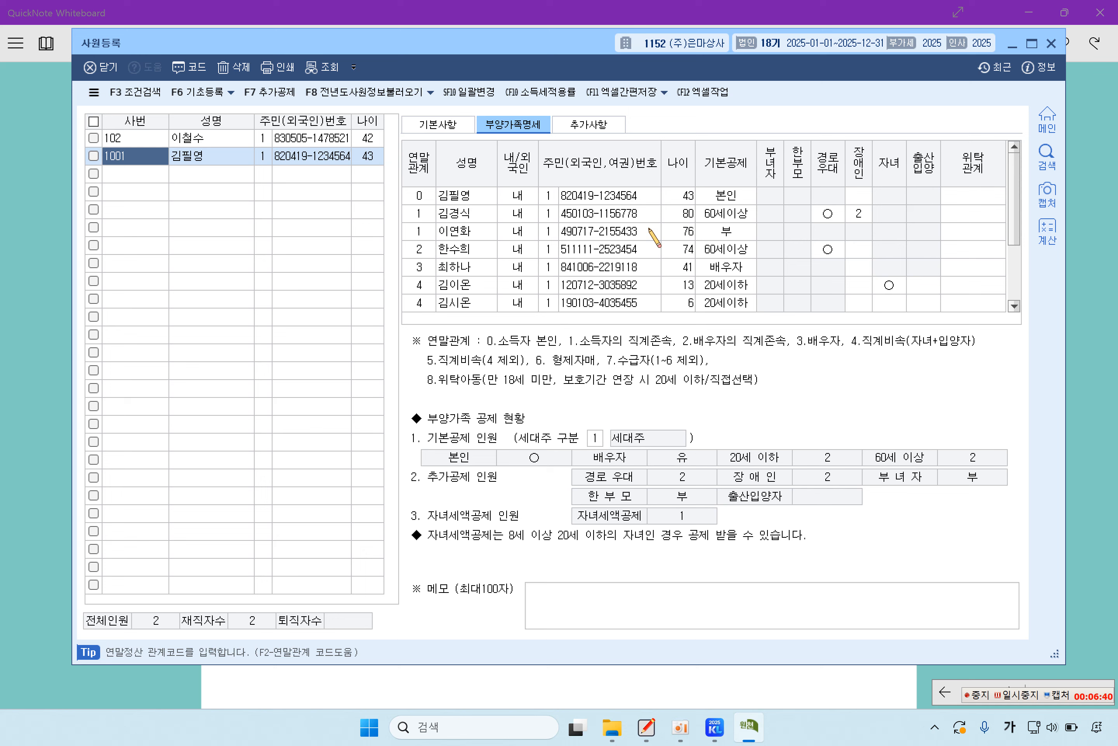
pyautogui.scroll(-1, 654, 236)
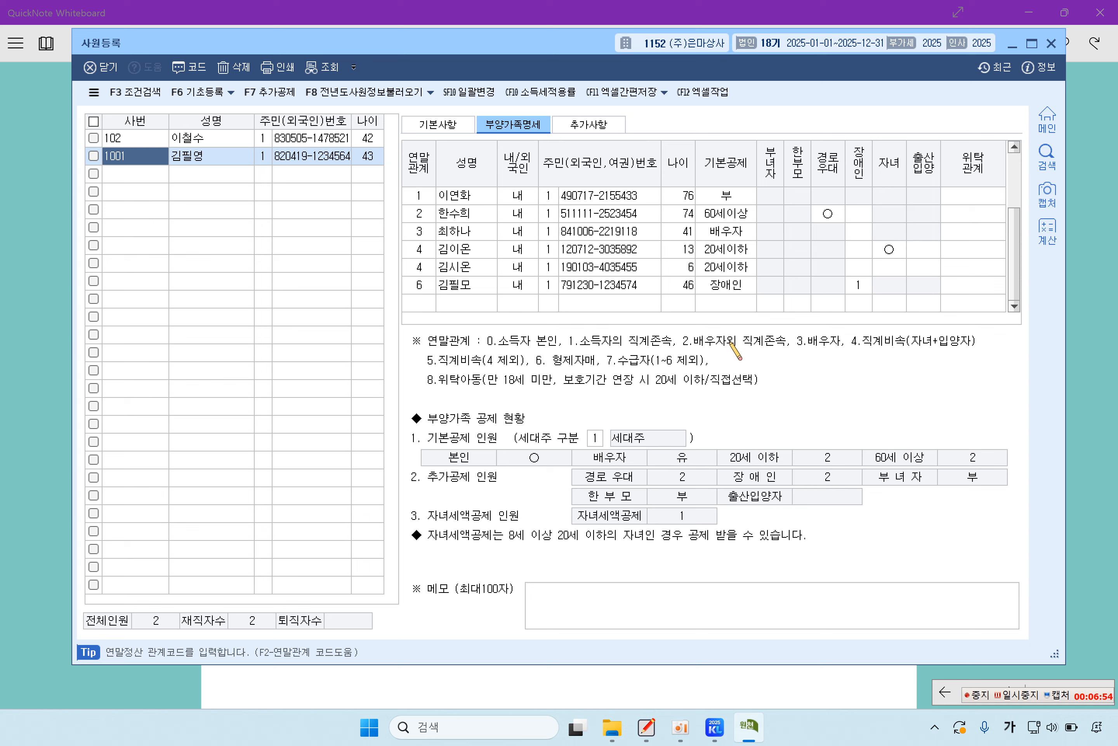
pyautogui.click(1027, 691)
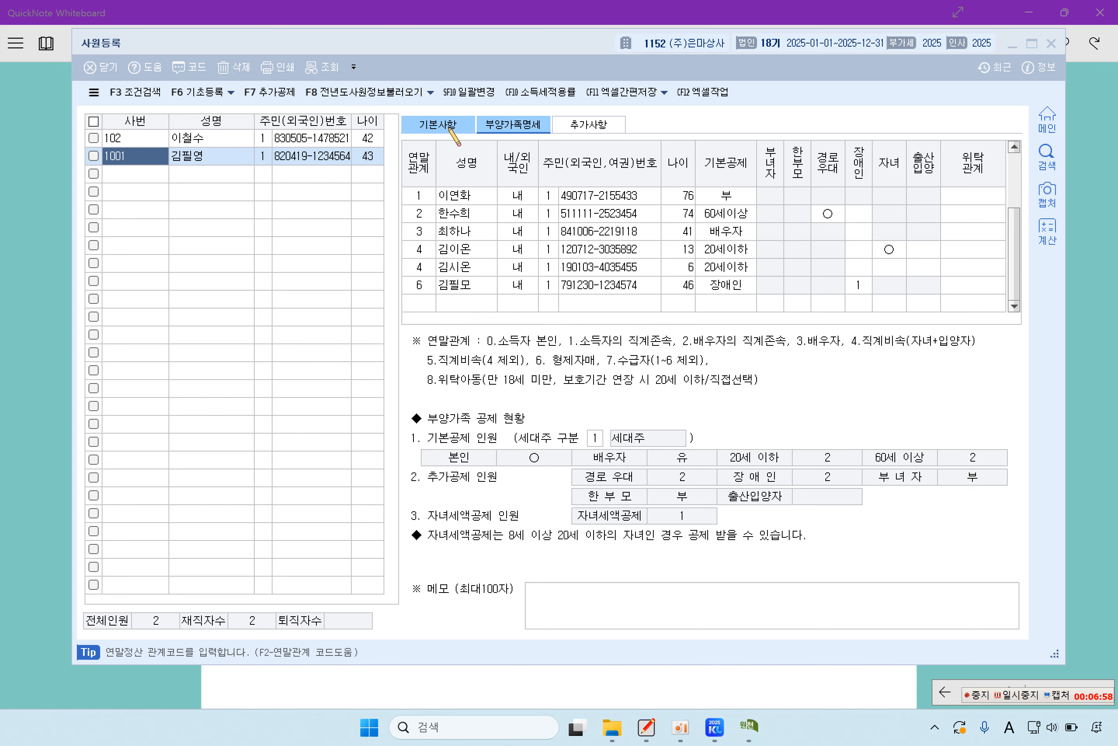
pyautogui.click(1051, 45)
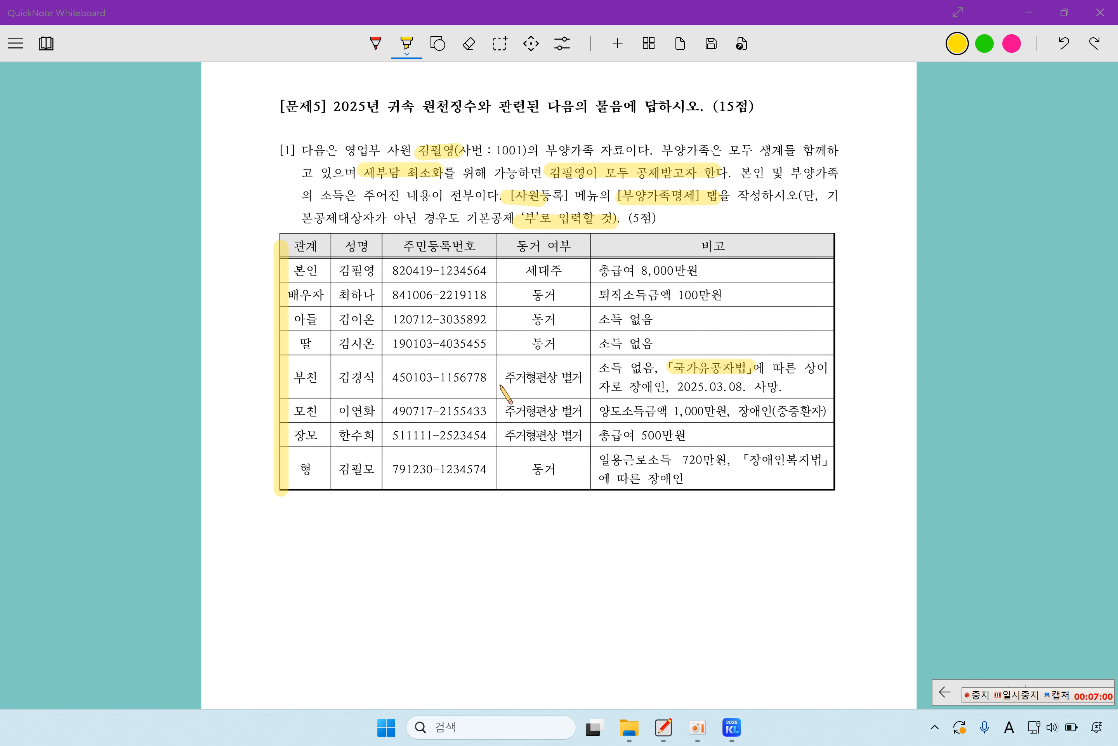
# Step: Highlight 연말정산추가자료입력, 연말정산입력 and 세부담 최소화 in page 88's question [2]
pyautogui.scroll(-5, 501, 382)
pyautogui.scroll(-5, 501, 383)
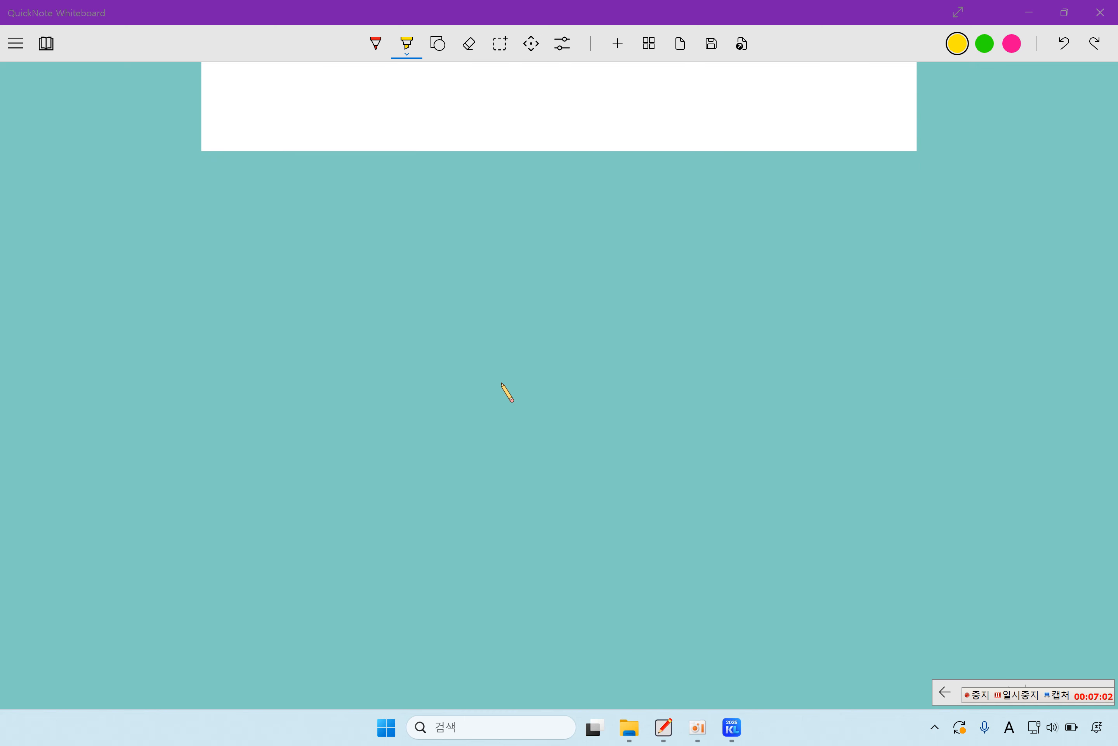
pyautogui.scroll(-5, 501, 383)
pyautogui.scroll(2, 501, 383)
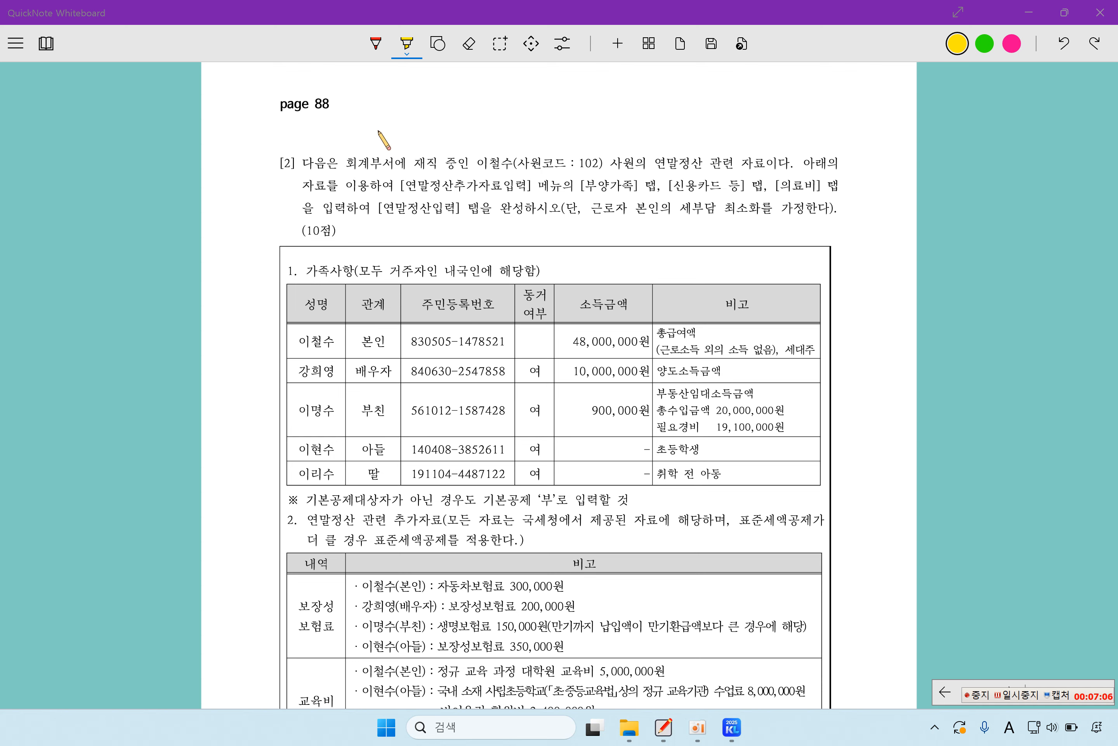
pyautogui.moveTo(476, 164); pyautogui.dragTo(526, 164)
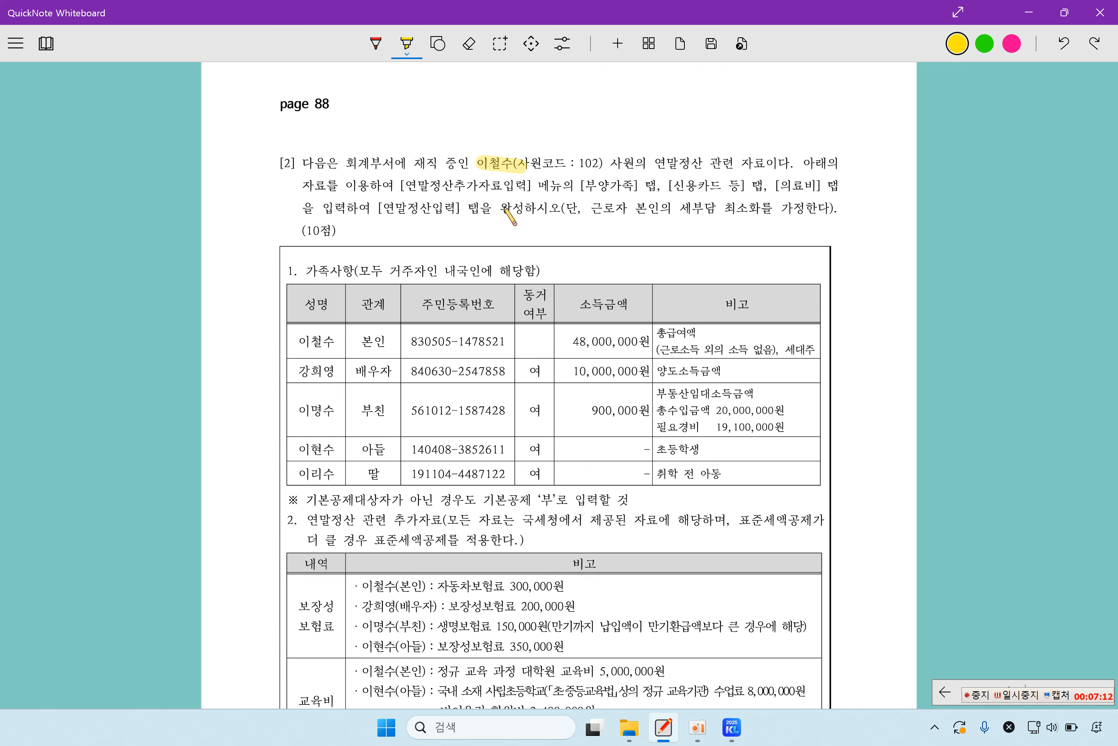
pyautogui.moveTo(402, 186); pyautogui.dragTo(816, 188)
pyautogui.moveTo(381, 210); pyautogui.dragTo(500, 211)
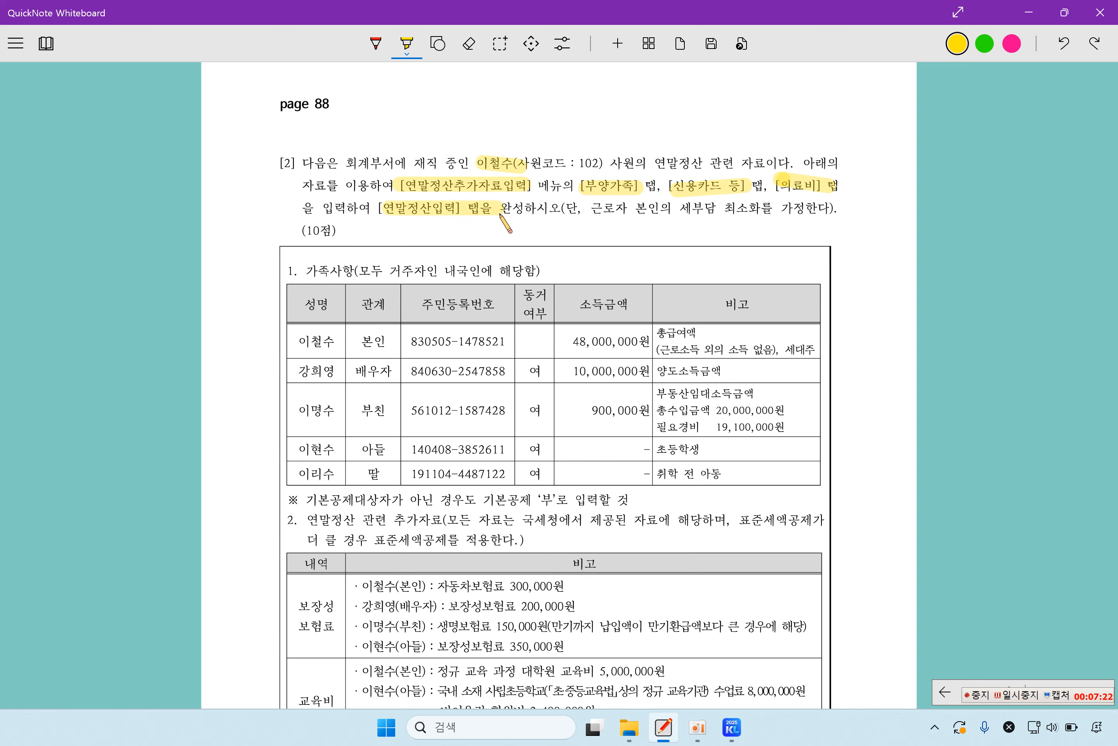
pyautogui.moveTo(682, 208); pyautogui.dragTo(771, 208)
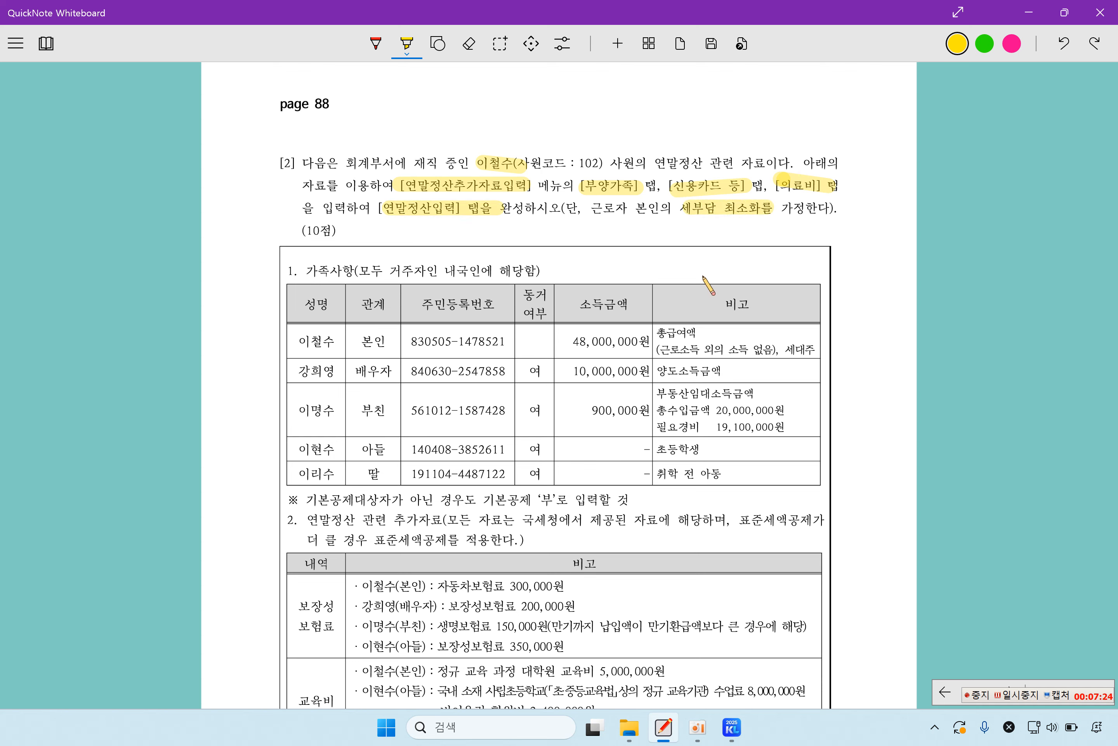
pyautogui.scroll(-2, 606, 395)
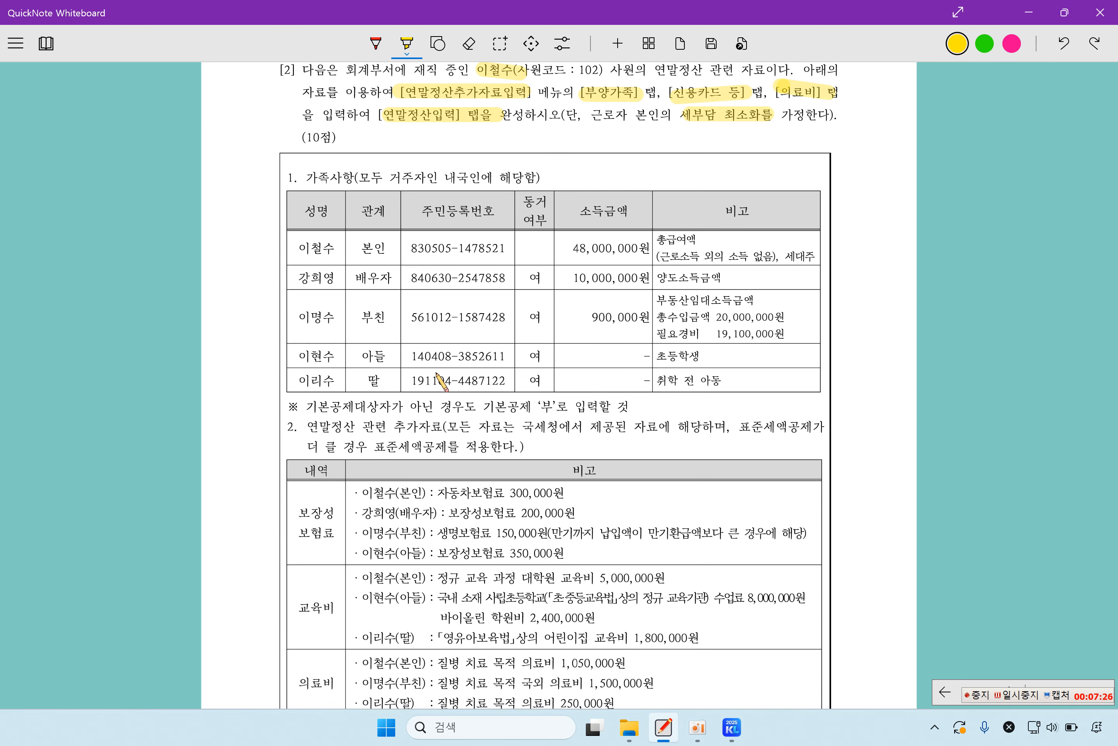
# Step: Load employee 102 in 연말정산추가자료입력 on the 부양가족 tab, then return to the whiteboard
pyautogui.click(732, 727)
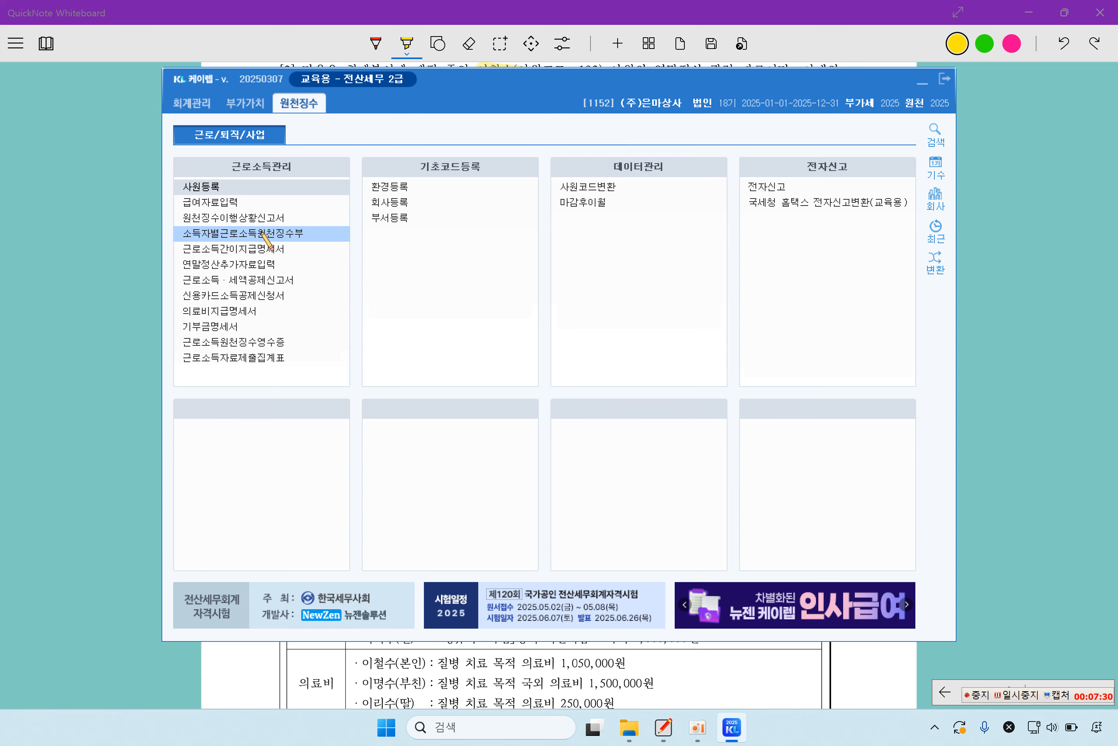
pyautogui.click(267, 264)
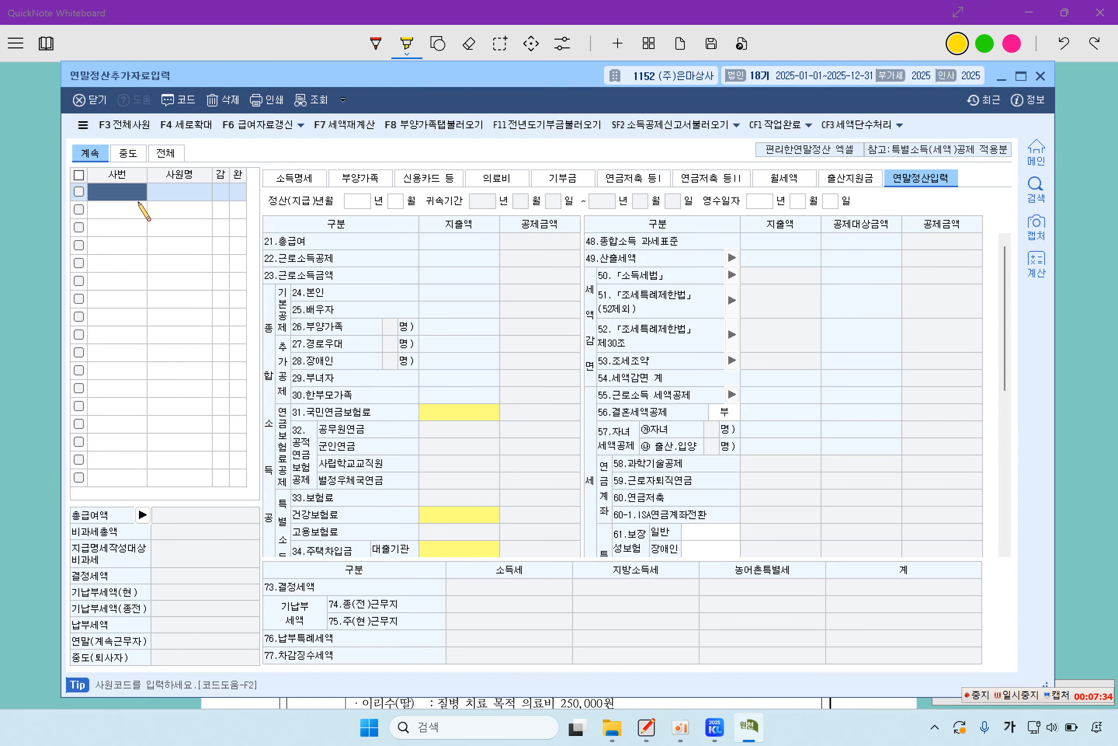
pyautogui.press('F2')
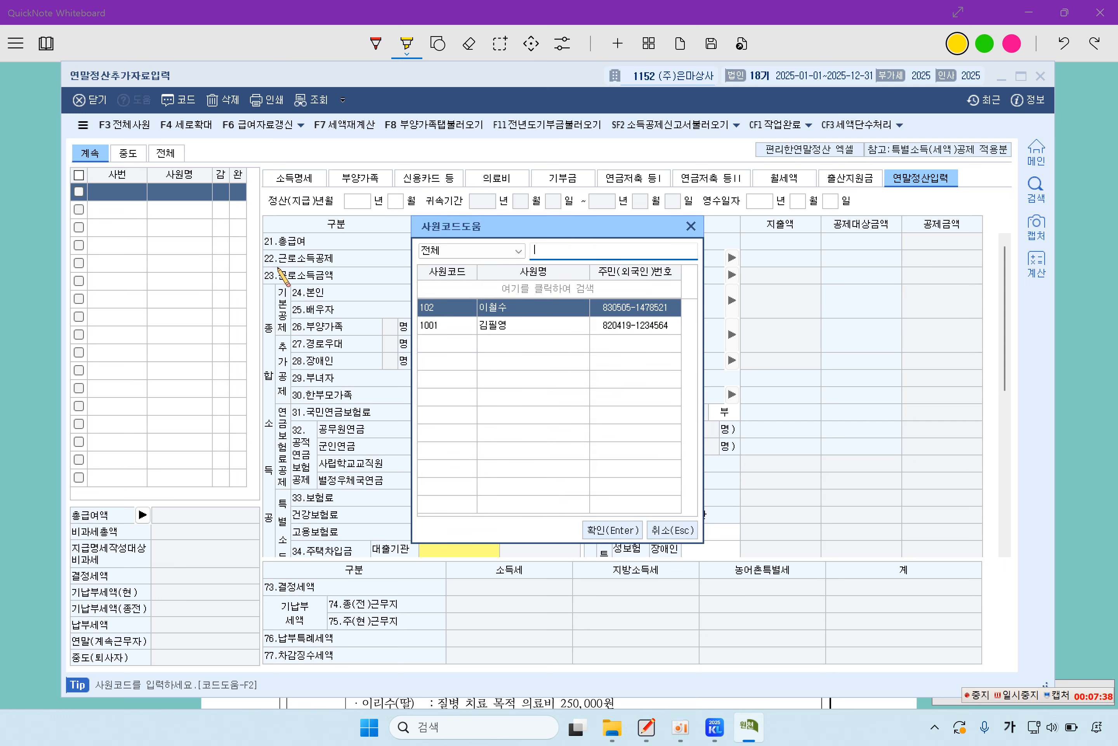
pyautogui.doubleClick(519, 305)
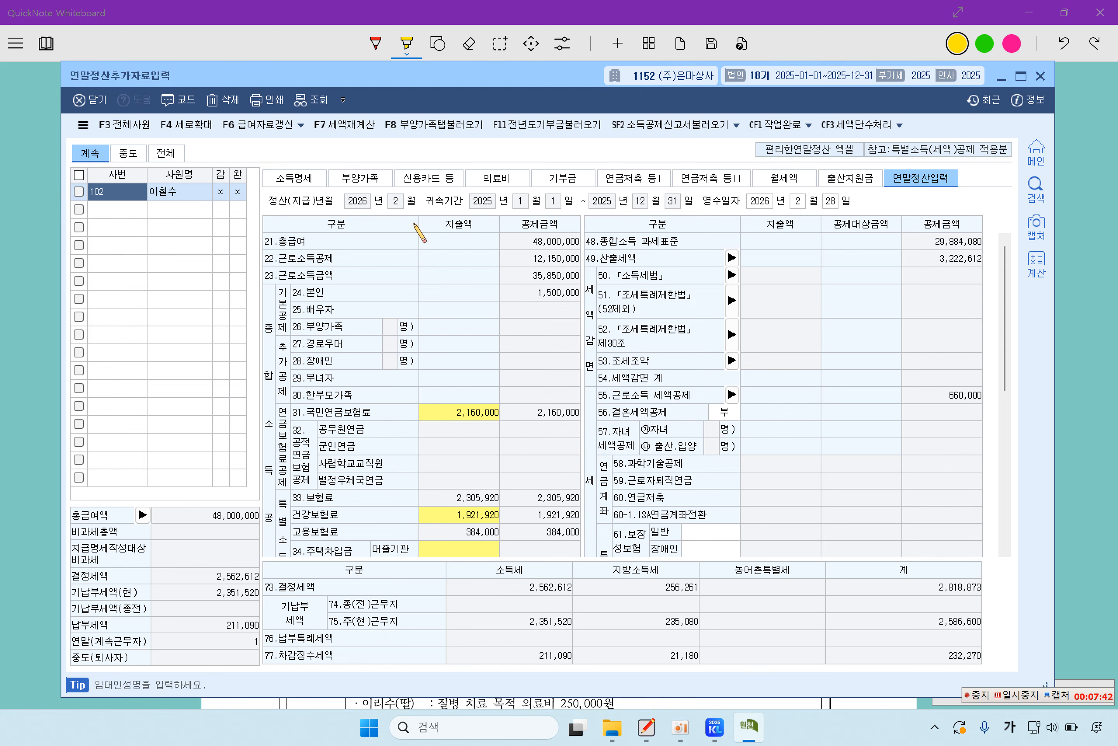
pyautogui.click(369, 177)
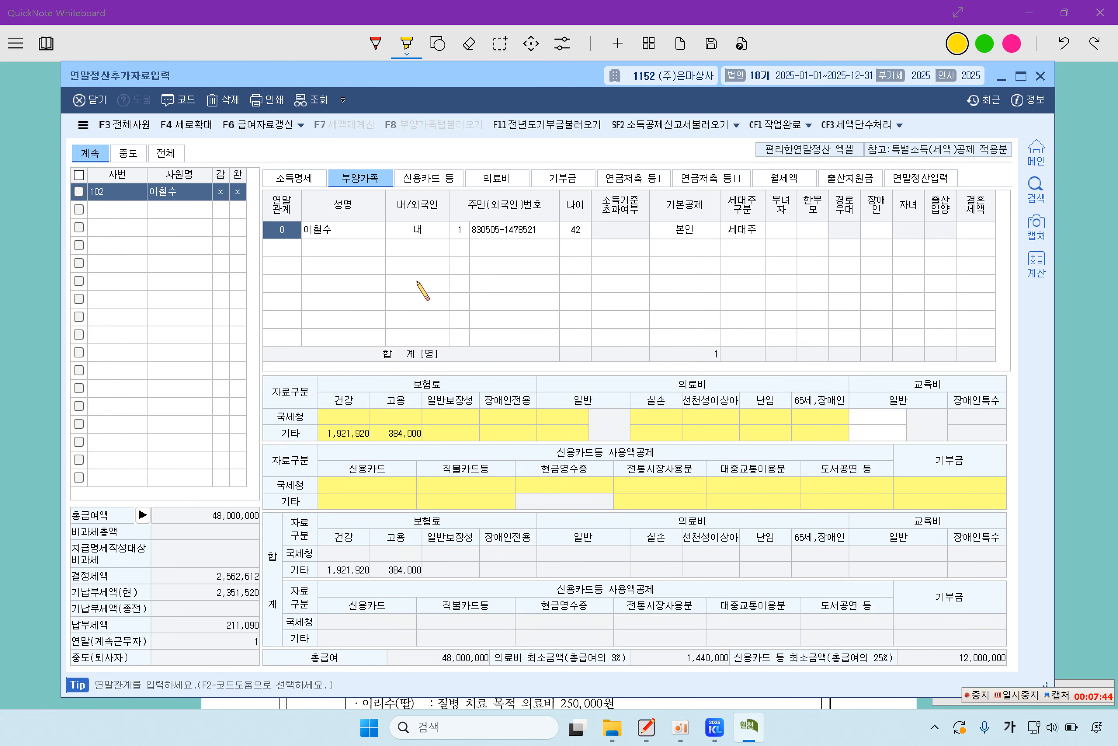
pyautogui.click(1088, 316)
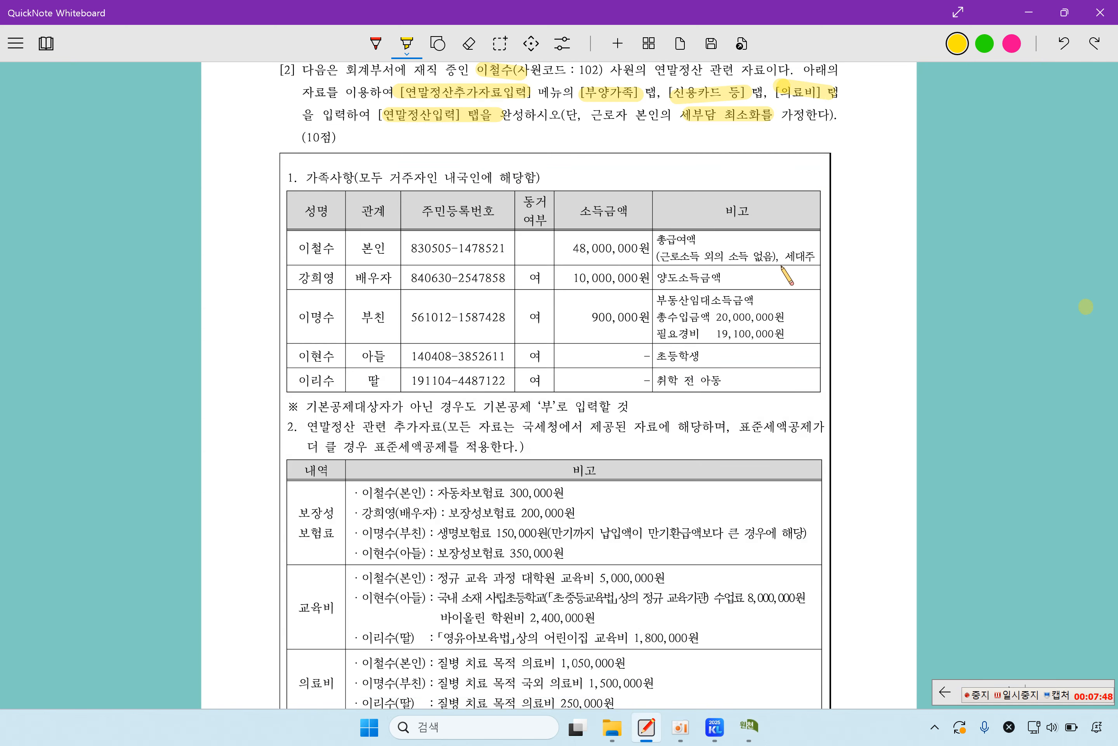
# Step: Highlight the spouse's 10,000,000원 income, cross her out, underline 900,000원, and circle father and son in red
pyautogui.moveTo(658, 277); pyautogui.dragTo(753, 277)
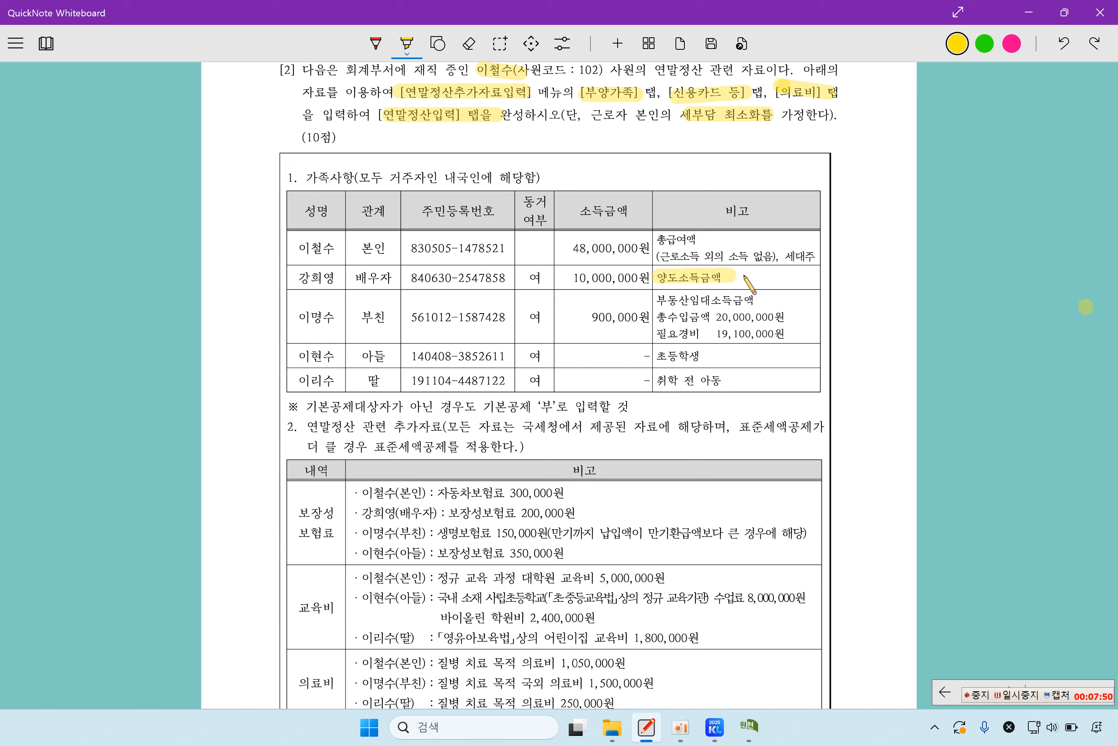
pyautogui.moveTo(571, 276); pyautogui.dragTo(664, 278)
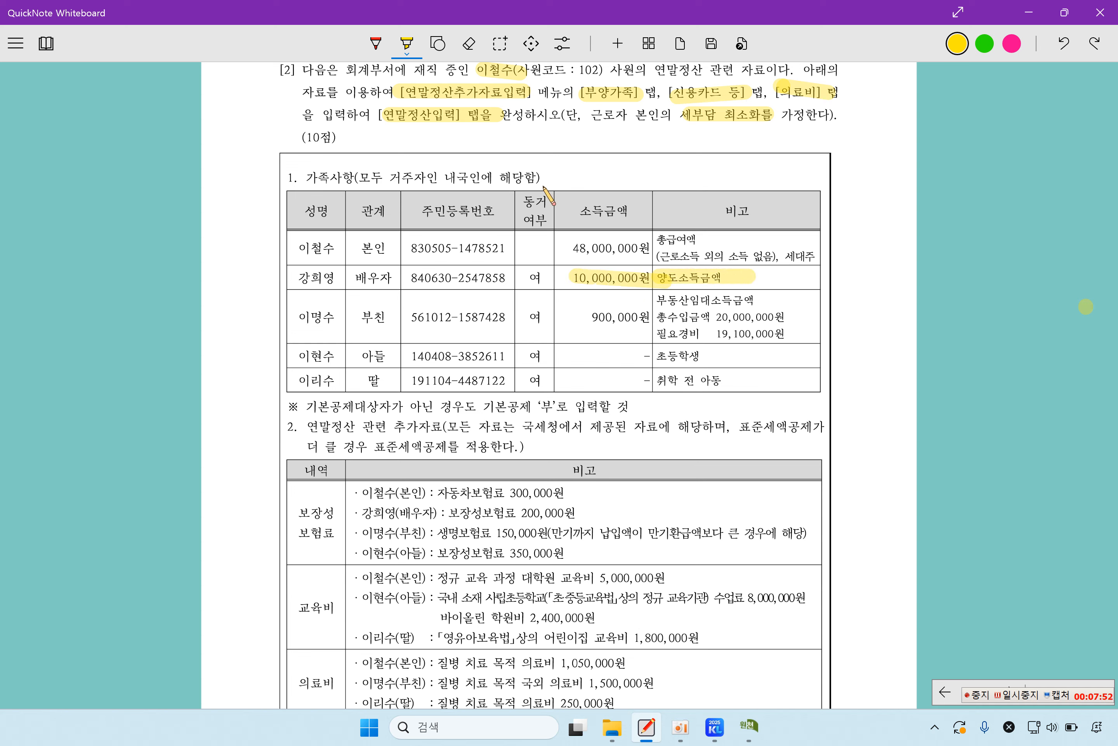
pyautogui.click(376, 43)
pyautogui.moveTo(356, 266)
pyautogui.mouseDown()
pyautogui.moveTo(337, 288)
pyautogui.moveTo(354, 289)
pyautogui.mouseUp()
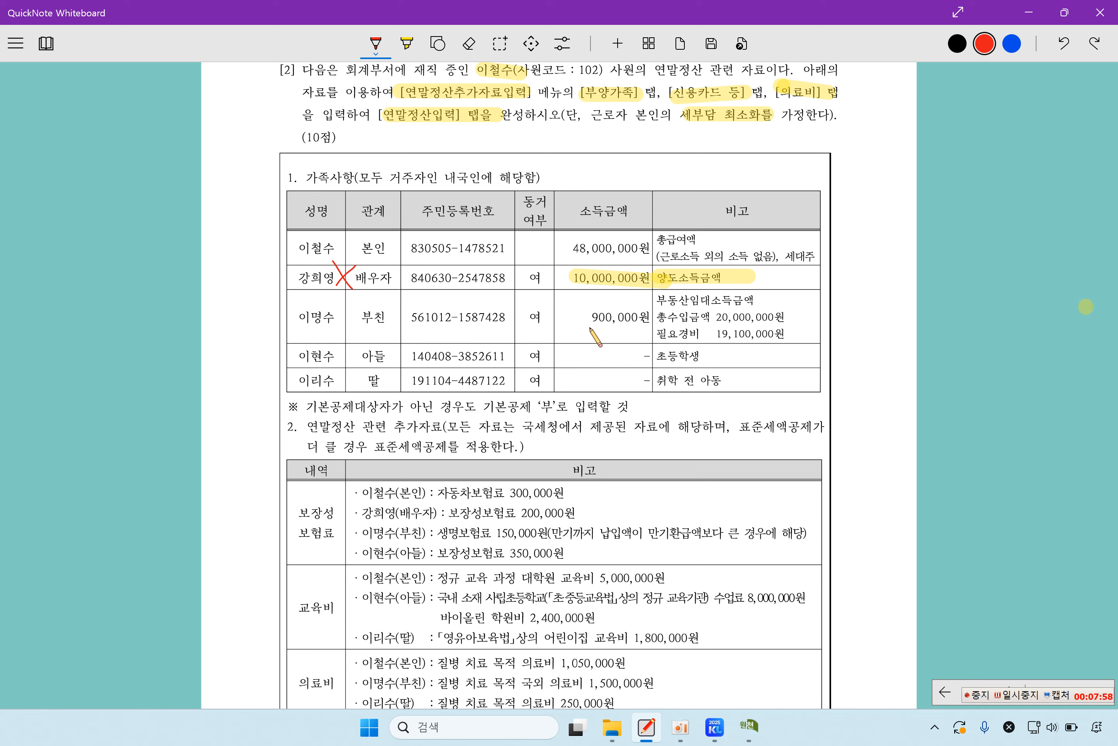
pyautogui.moveTo(591, 328); pyautogui.dragTo(644, 329)
pyautogui.moveTo(342, 309)
pyautogui.mouseDown()
pyautogui.moveTo(342, 321)
pyautogui.moveTo(353, 313)
pyautogui.moveTo(342, 308)
pyautogui.mouseUp()
pyautogui.moveTo(349, 355)
pyautogui.mouseDown()
pyautogui.moveTo(348, 381)
pyautogui.moveTo(351, 372)
pyautogui.mouseUp()
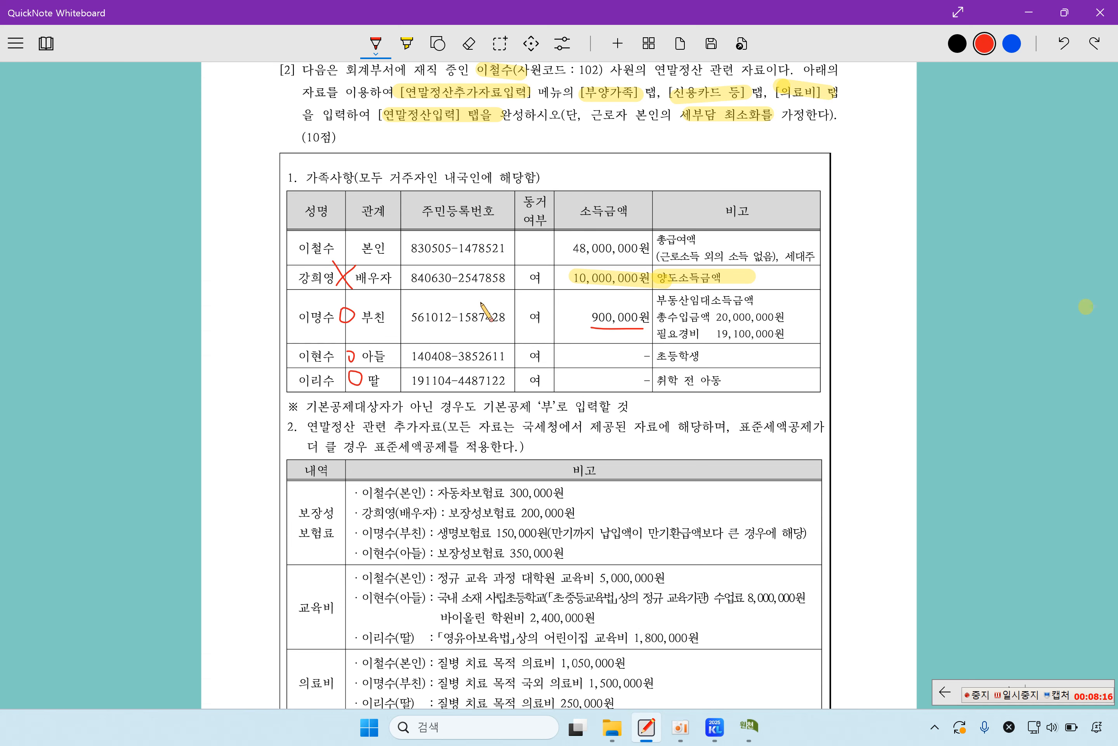
# Step: Start a new dependent row with relationship code 3 배우자 and the spouse's name
pyautogui.click(751, 727)
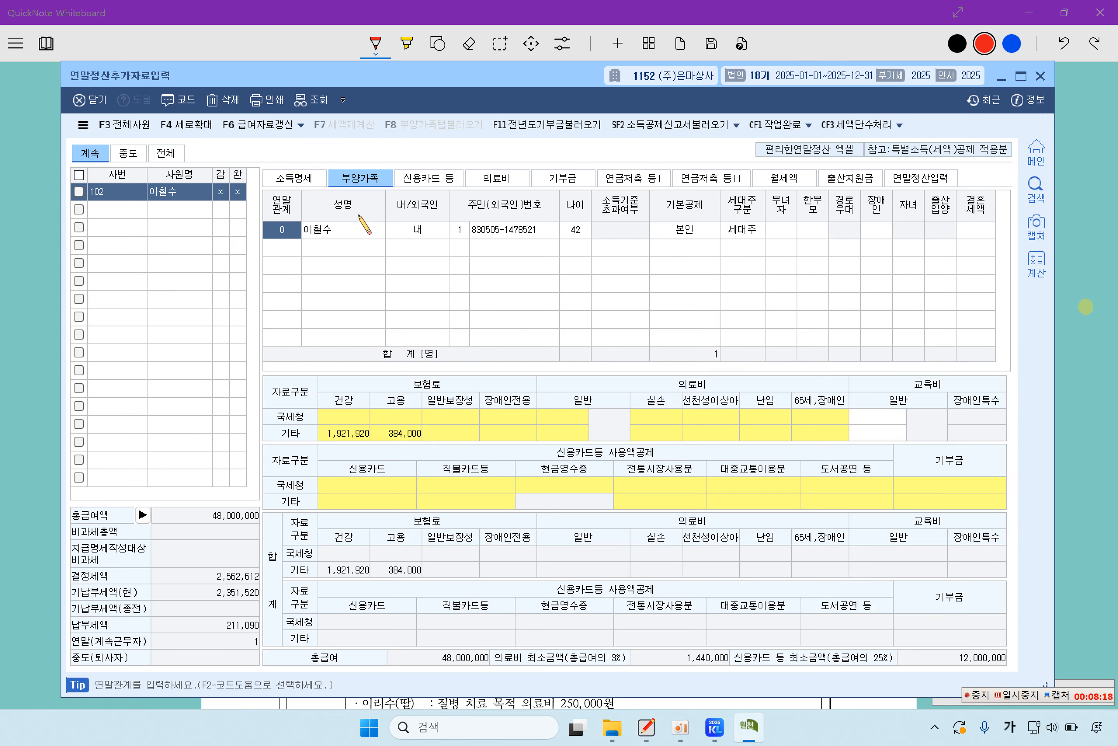
pyautogui.click(285, 250)
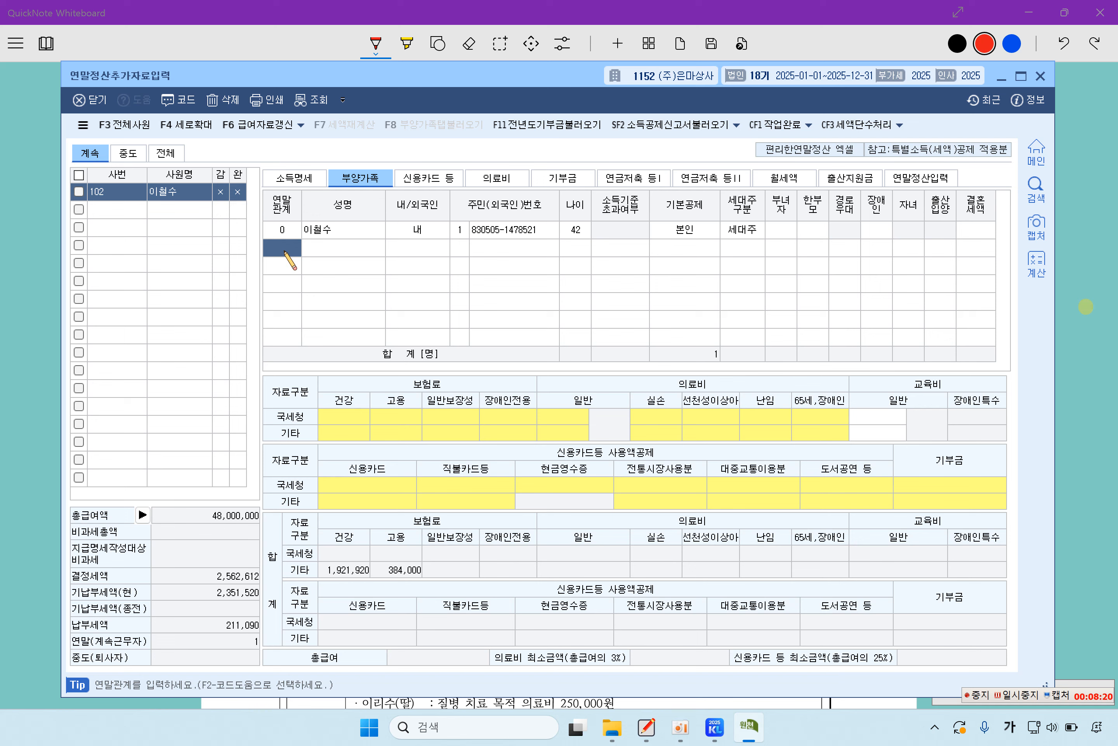
pyautogui.press('F2')
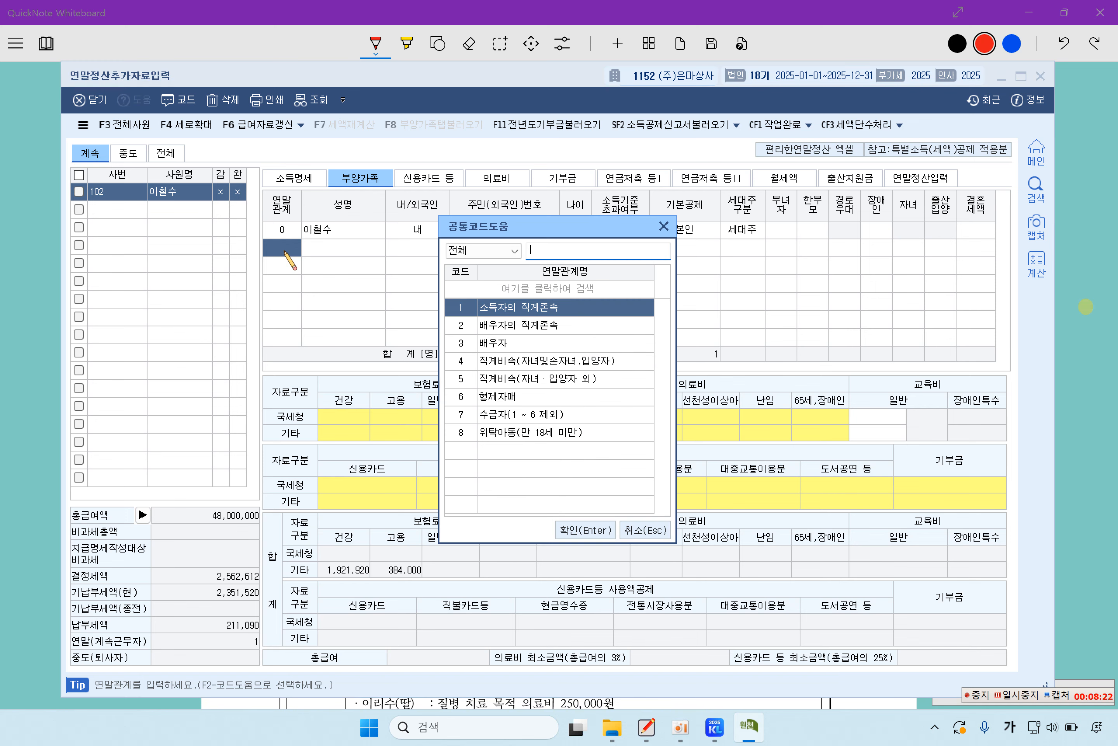
pyautogui.press('Down')
pyautogui.press('Down')
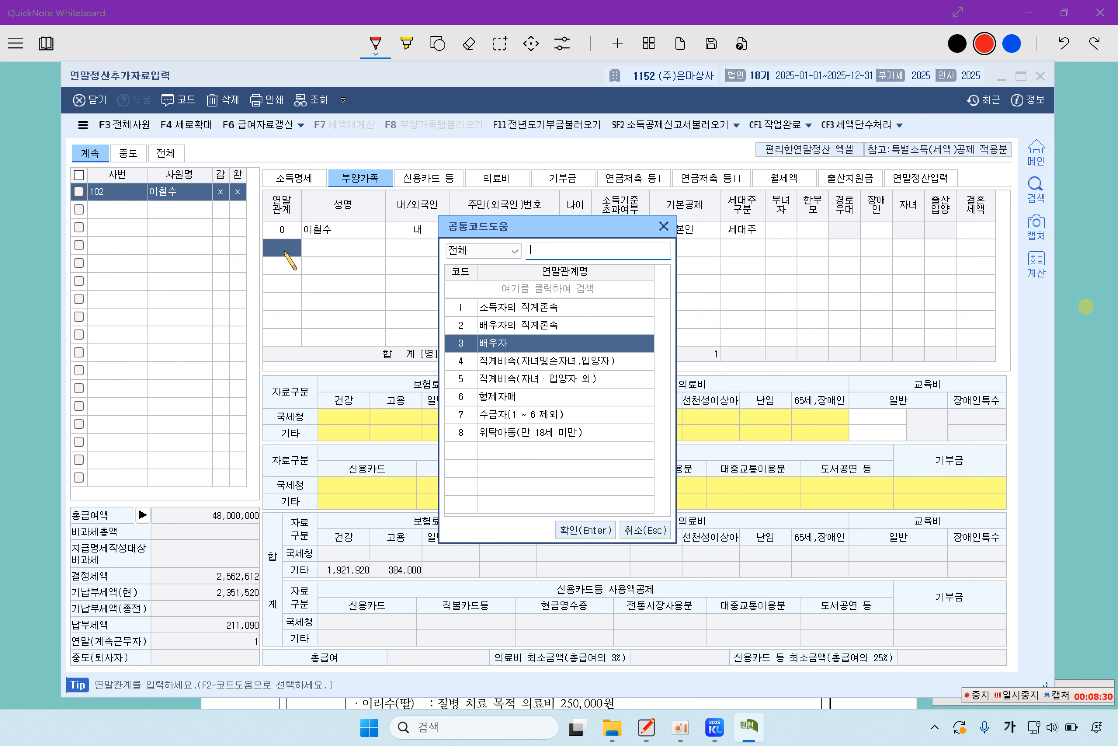
pyautogui.press('Return')
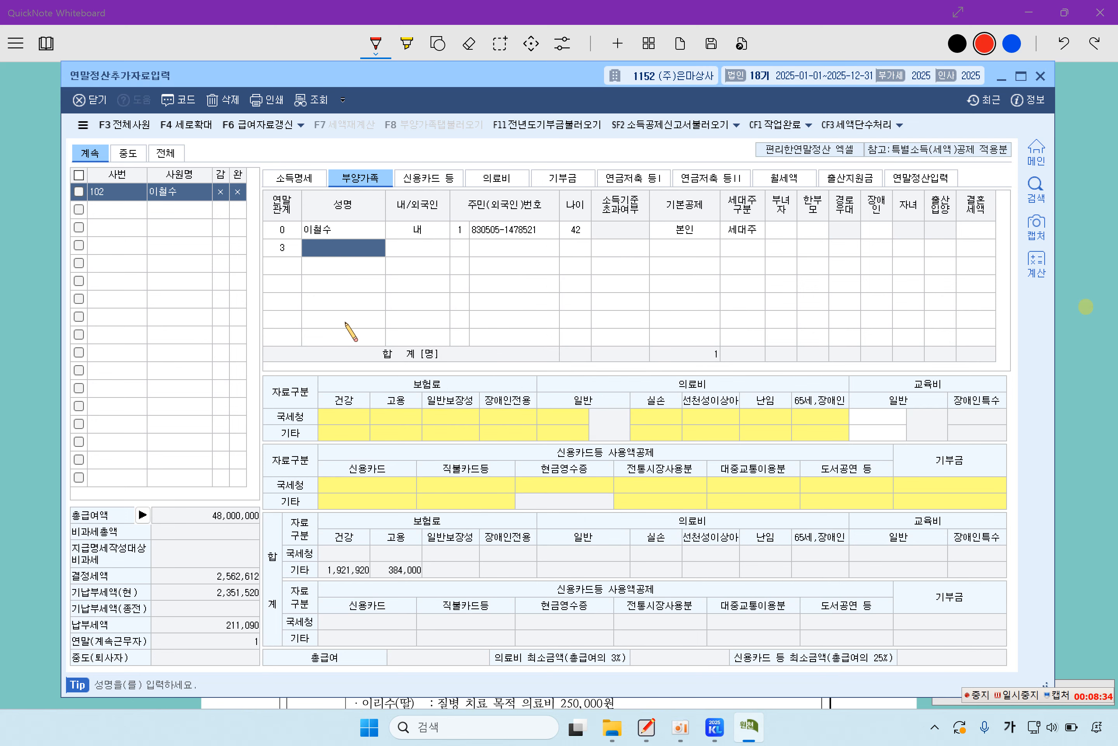
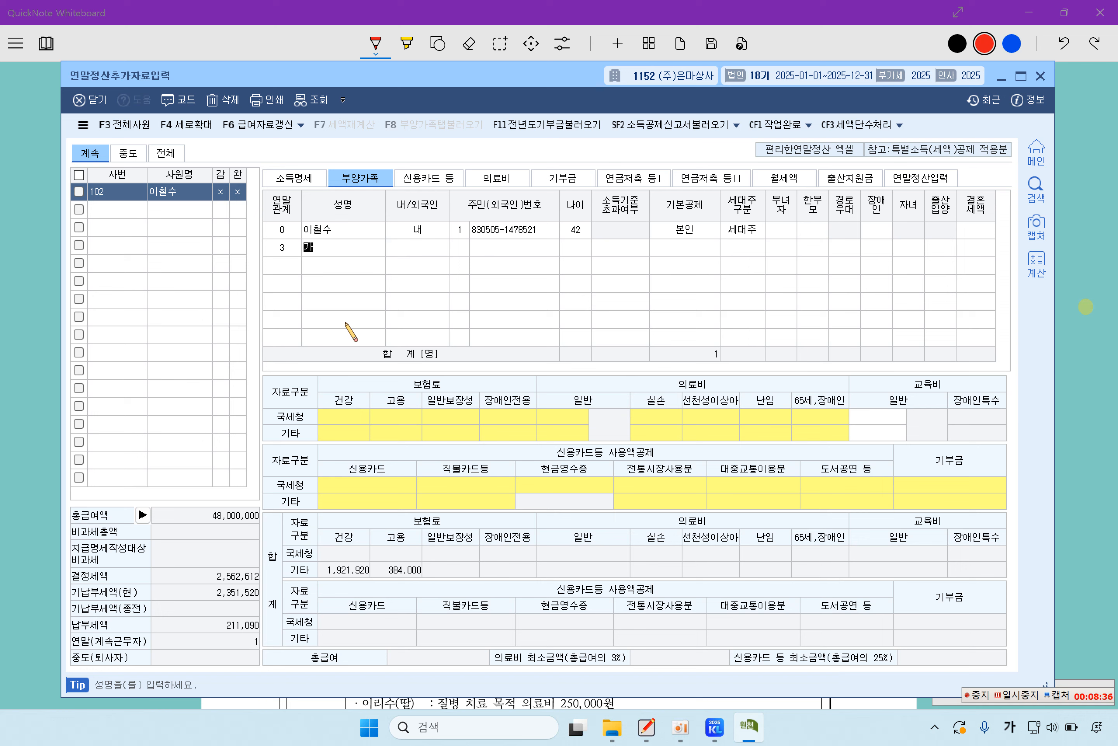
pyautogui.press('Return')
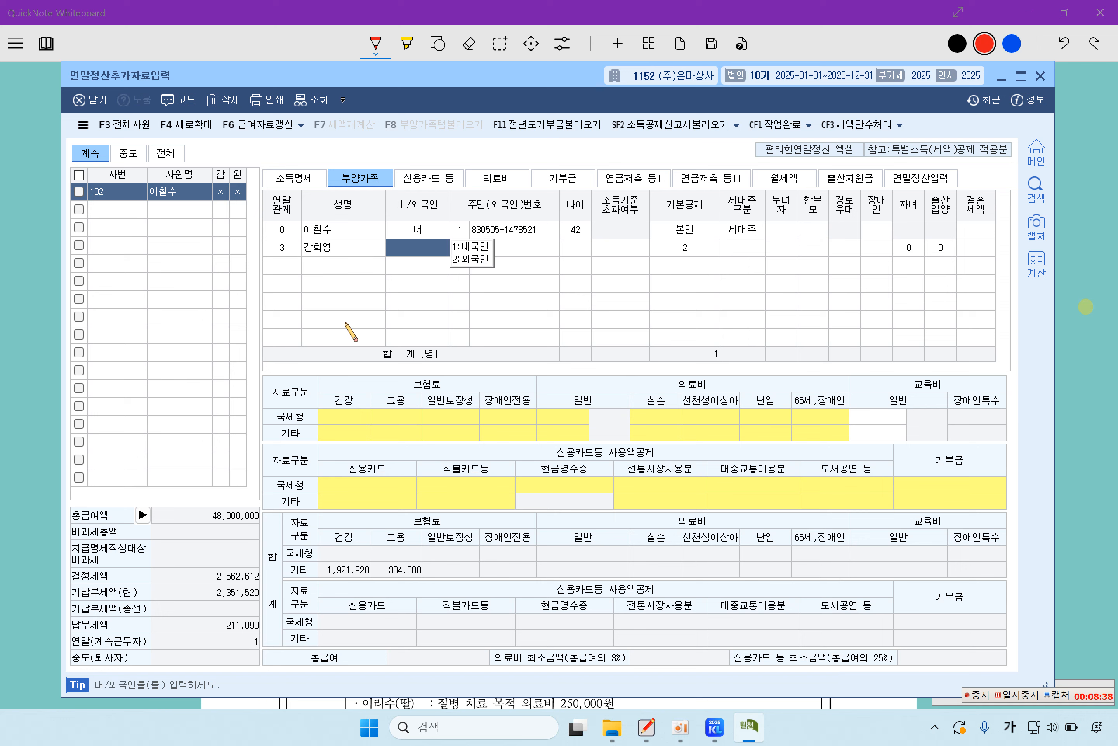
# Step: Enter the spouse as 내국인 with her resident number and flag 소득기준초과 1:여
pyautogui.write('1')
pyautogui.press('Return')
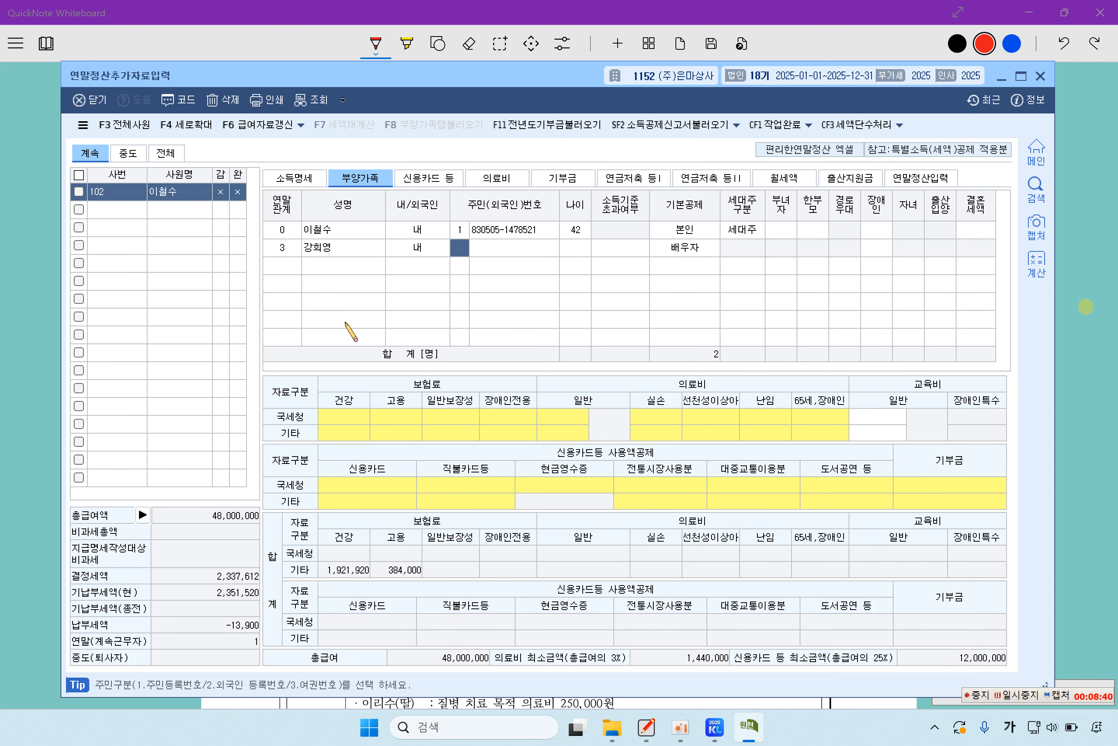
pyautogui.press('Return')
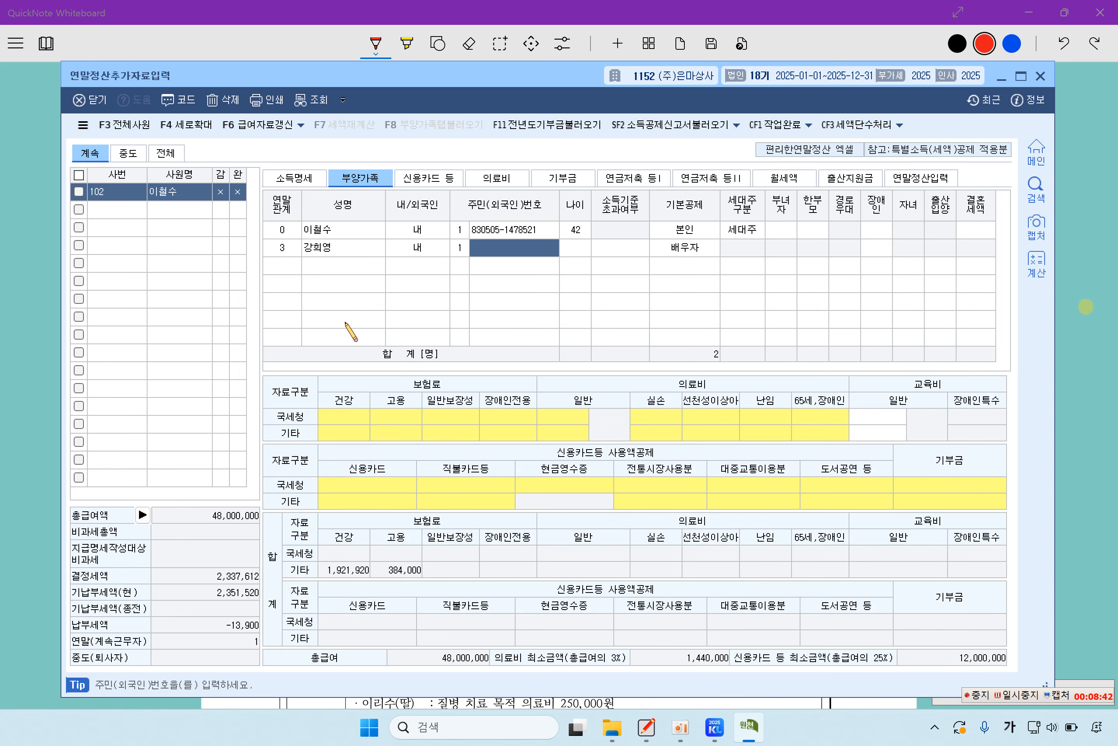
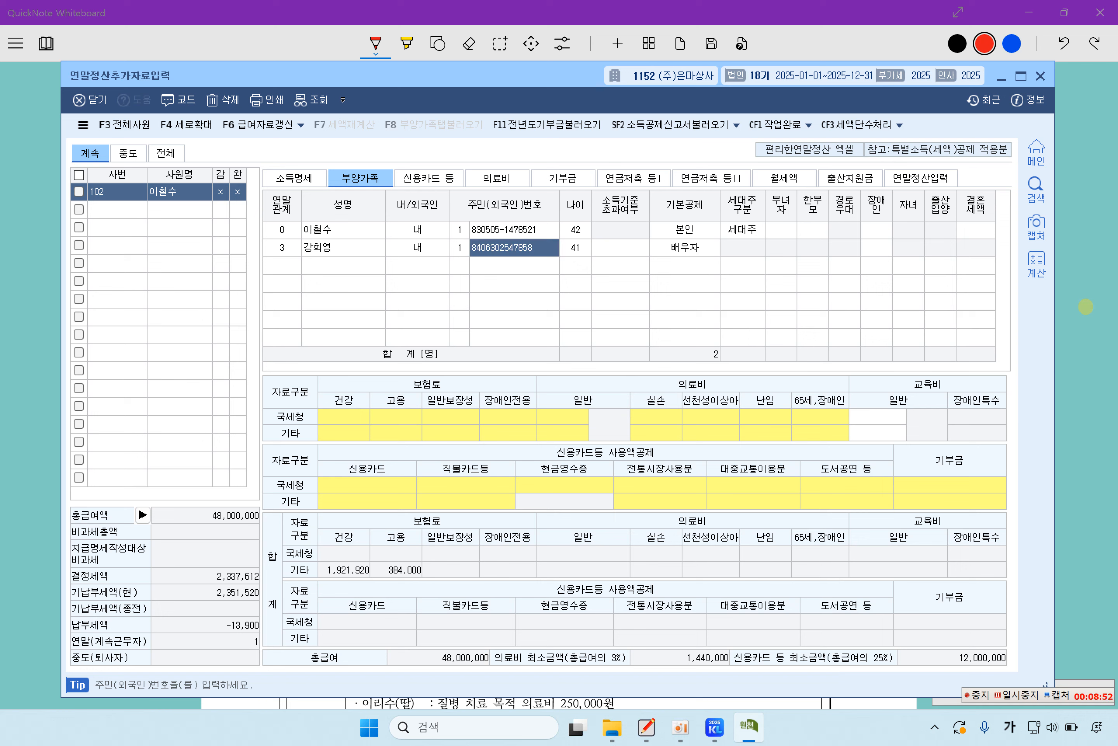
pyautogui.press('Return')
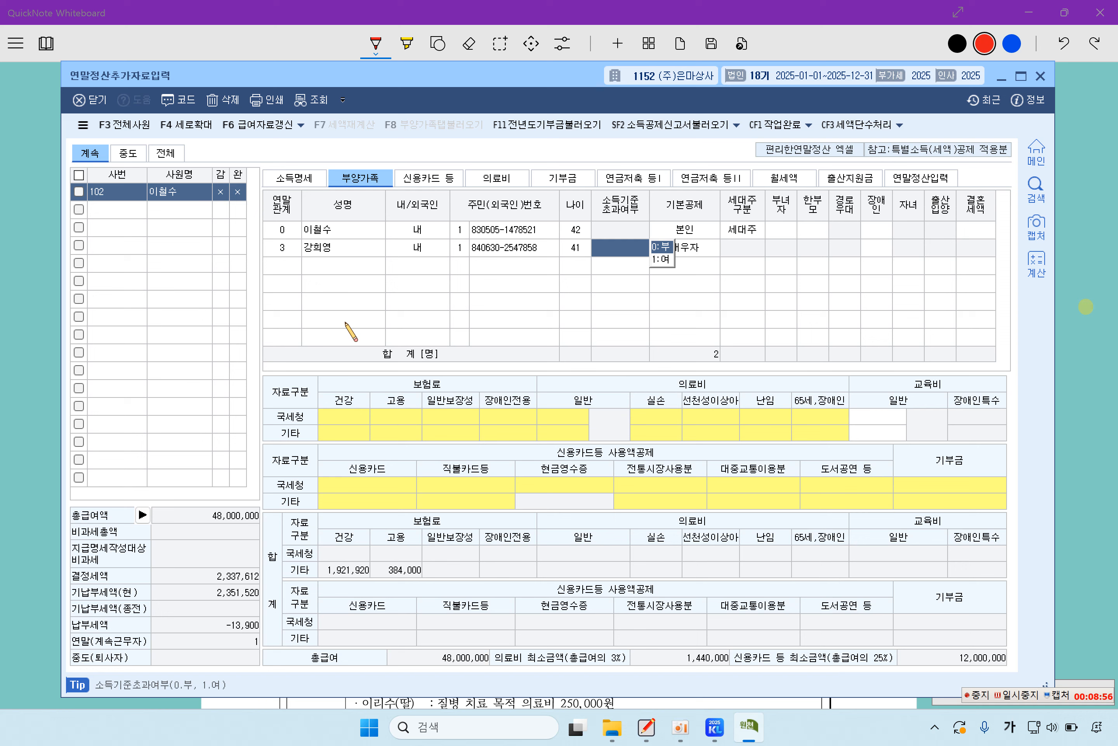
pyautogui.click(662, 259)
pyautogui.click(565, 427)
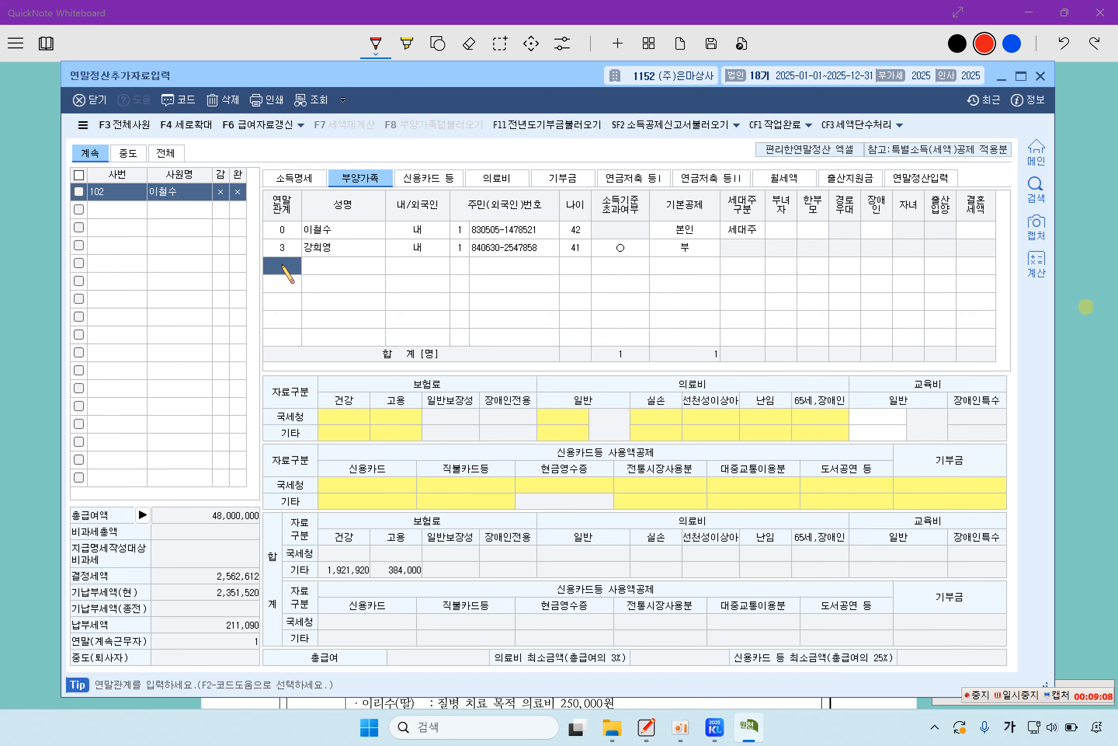
# Step: Add the 69-year-old father with code 1, 내국인, resident number, income limit 0:부, and 60세이상
pyautogui.press('F2')
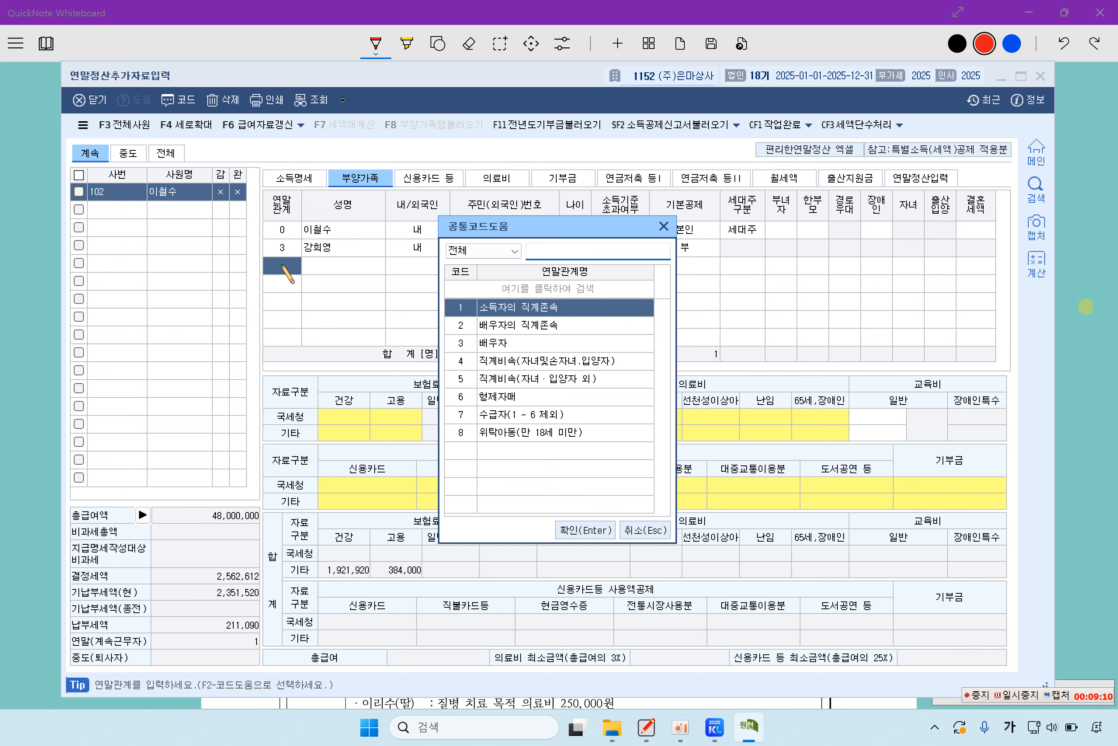
pyautogui.press('Return')
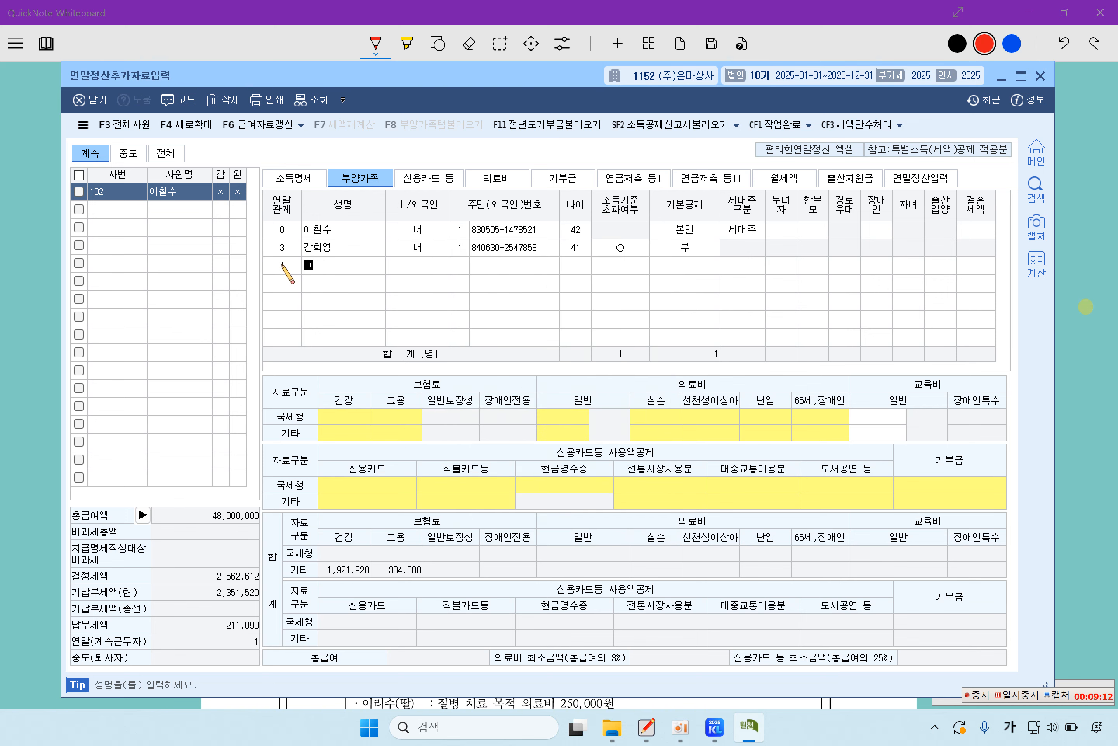
pyautogui.press('Return')
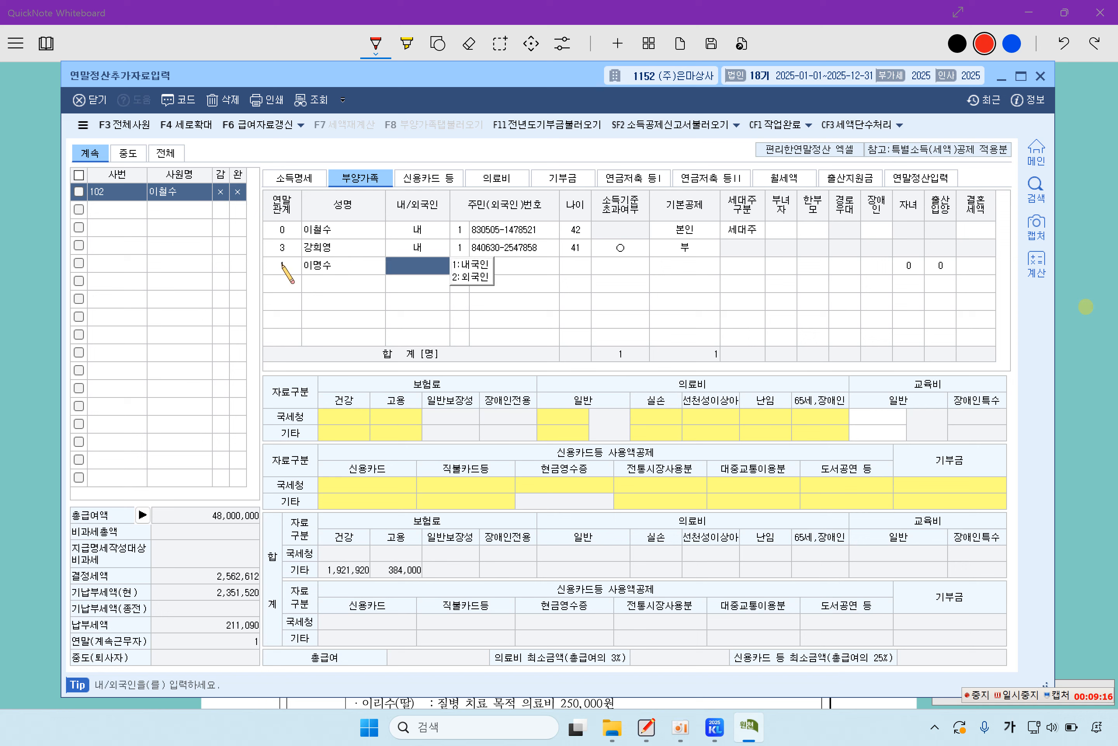
pyautogui.write('1')
pyautogui.press('Return')
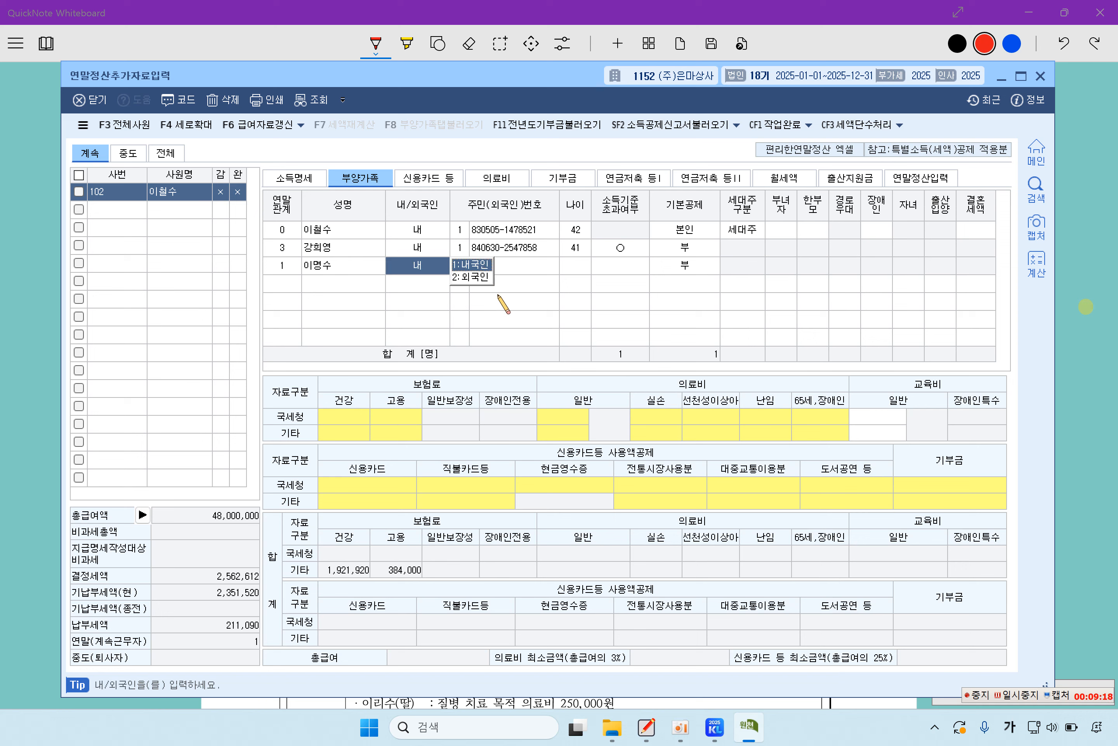
pyautogui.write('1')
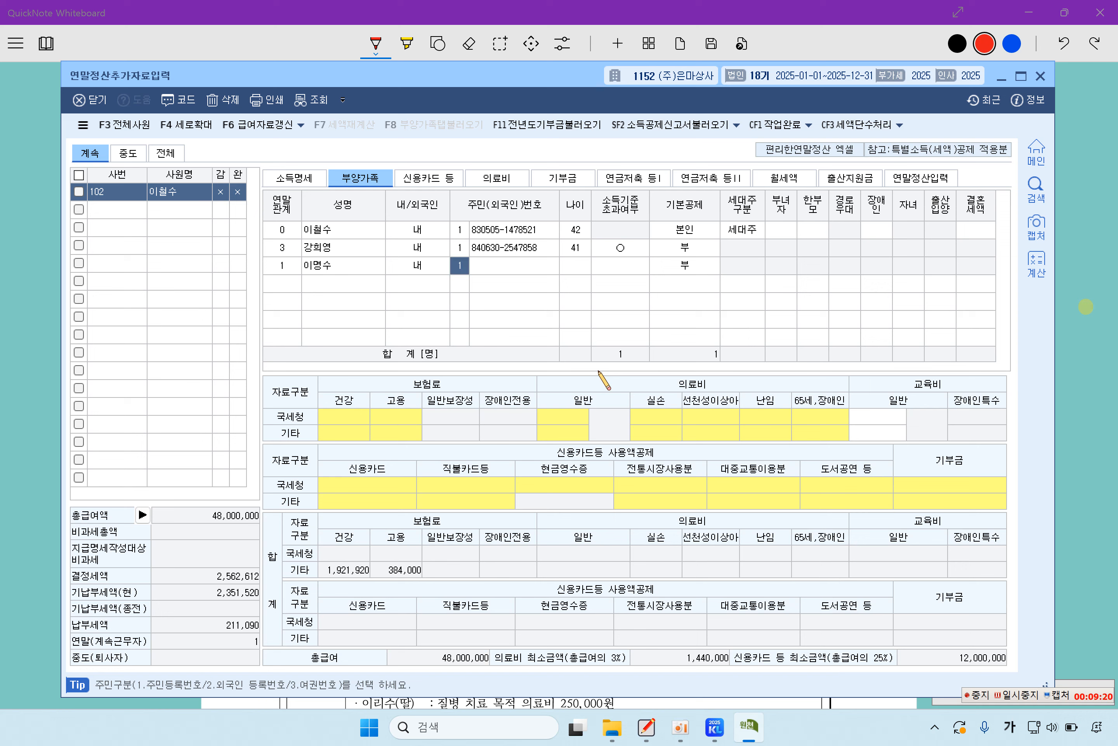
pyautogui.press('Return')
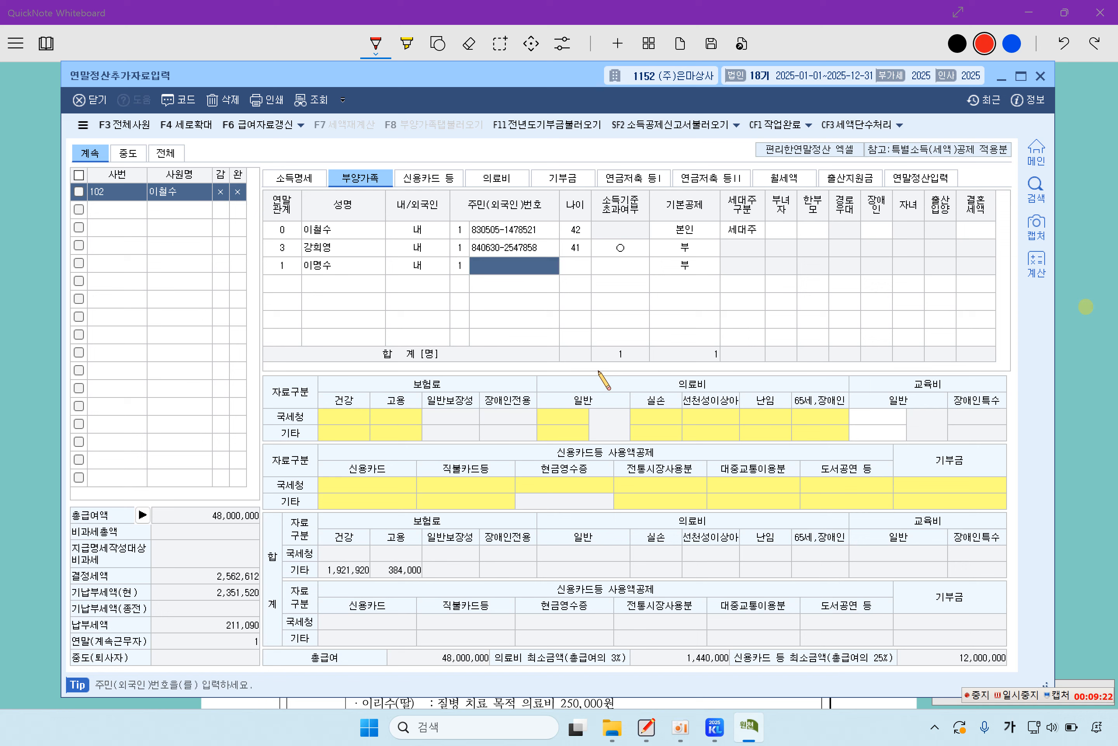
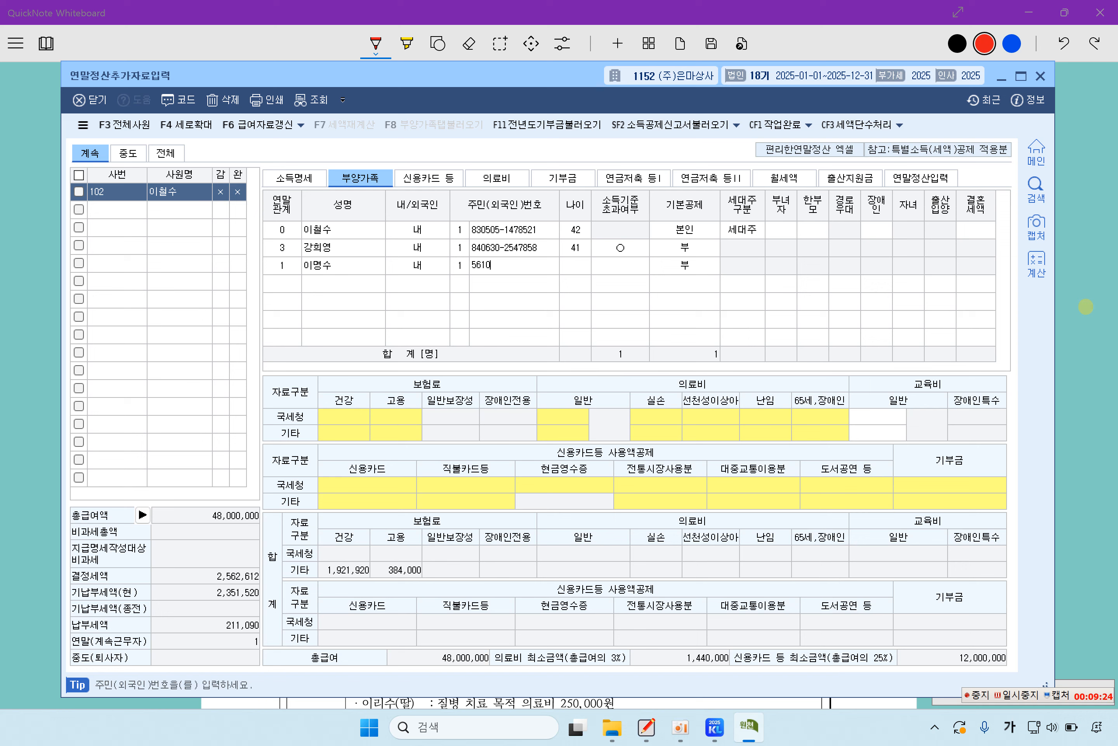
pyautogui.press('Return')
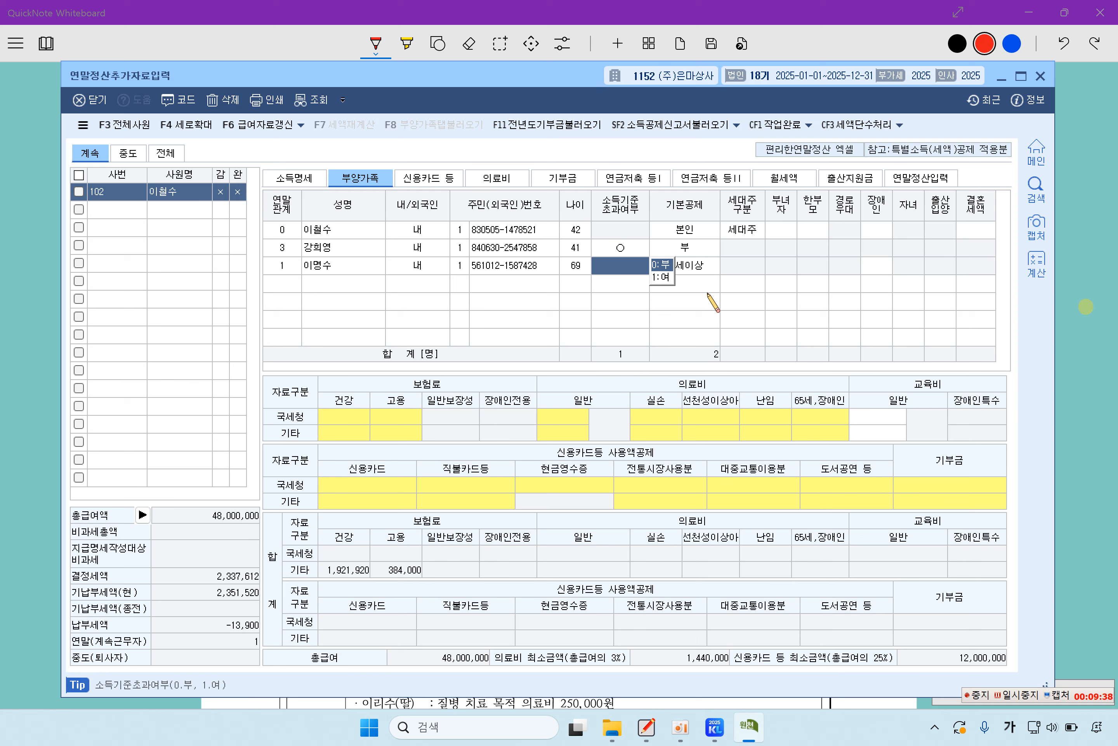
pyautogui.press('Return')
pyautogui.press('Return')
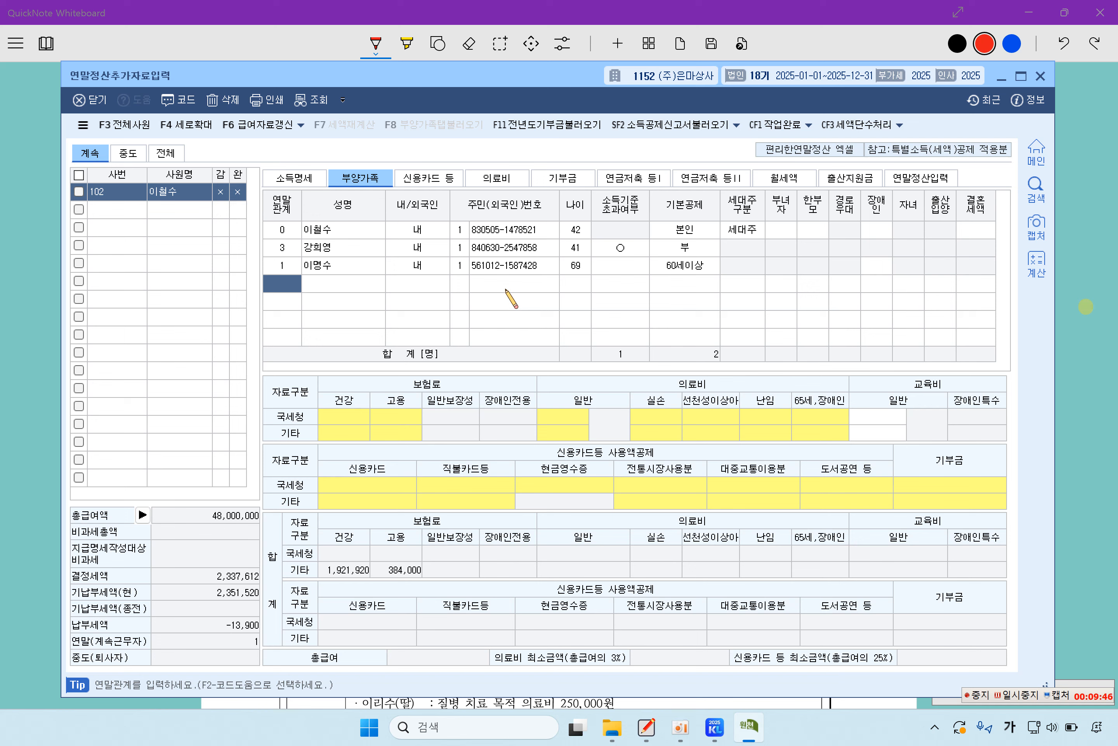
# Step: Add the 11-year-old child with code 4, 내국인, resident number, and 소득기준 left at 0:부
pyautogui.press('F2')
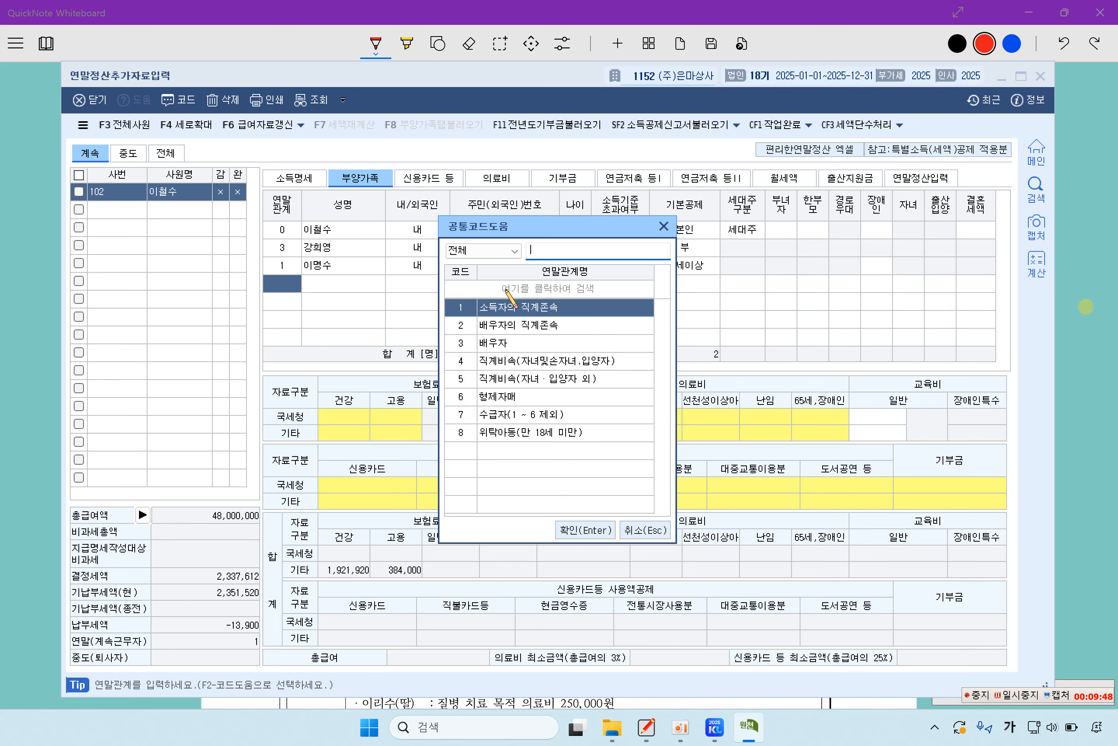
pyautogui.press('Down')
pyautogui.press('Down')
pyautogui.press('Up')
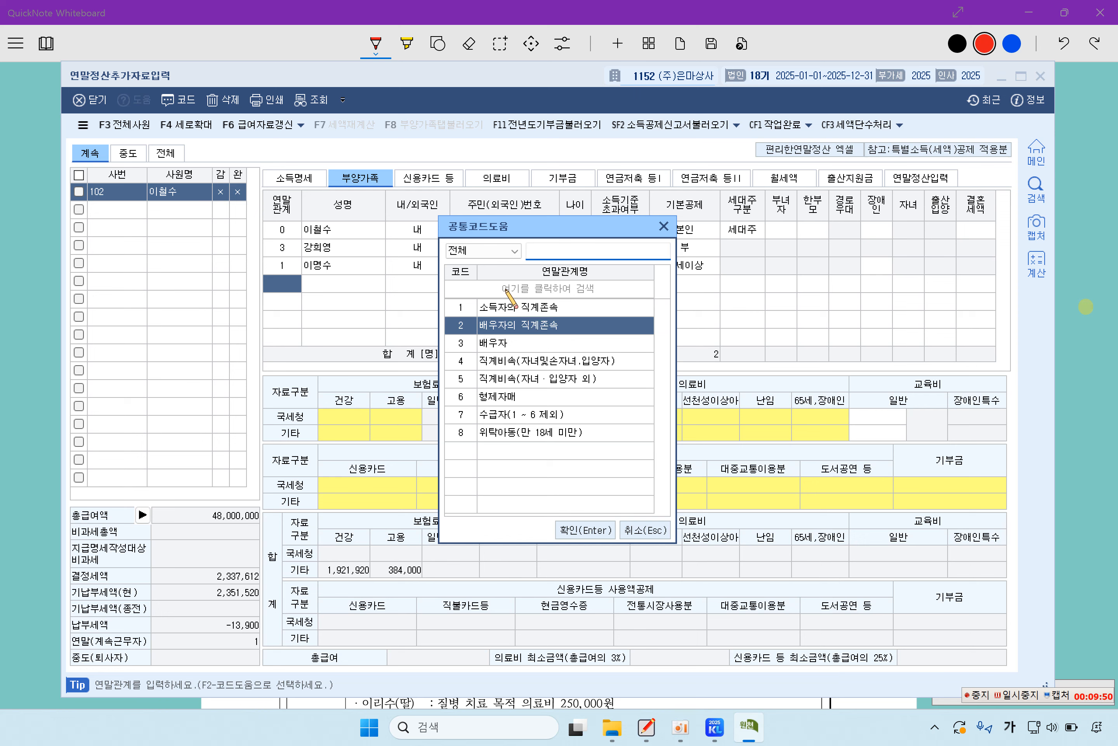
pyautogui.press('Down')
pyautogui.press('Down')
pyautogui.press('Return')
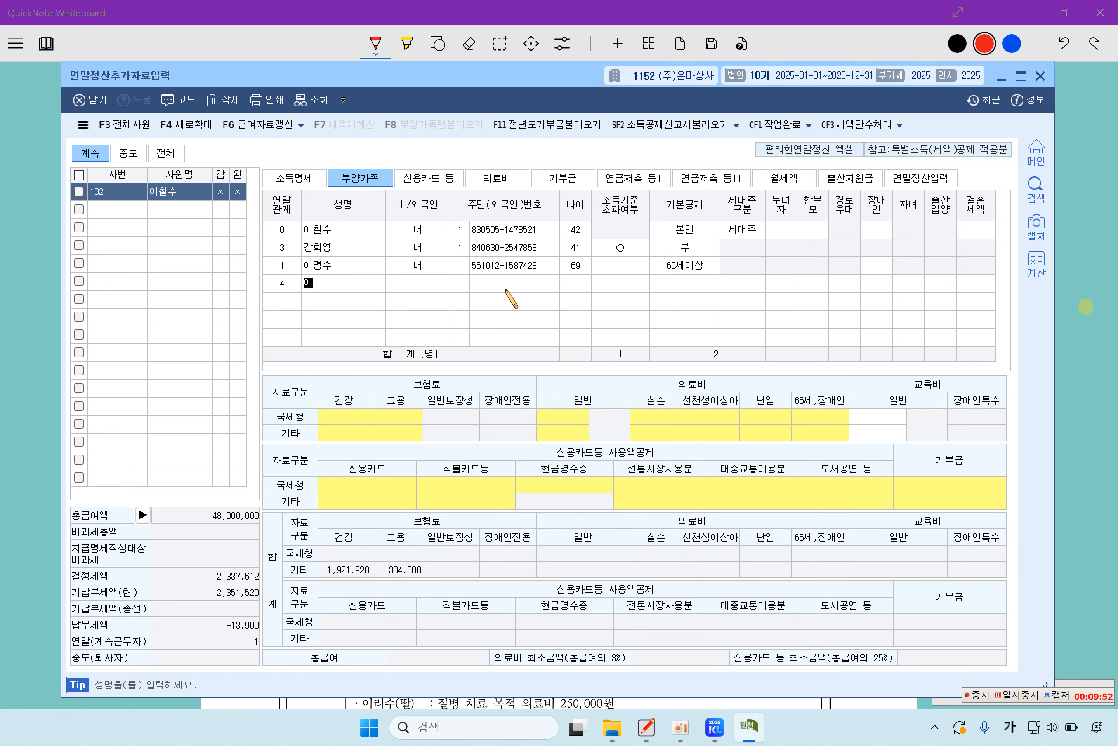
pyautogui.press('Return')
pyautogui.write('1')
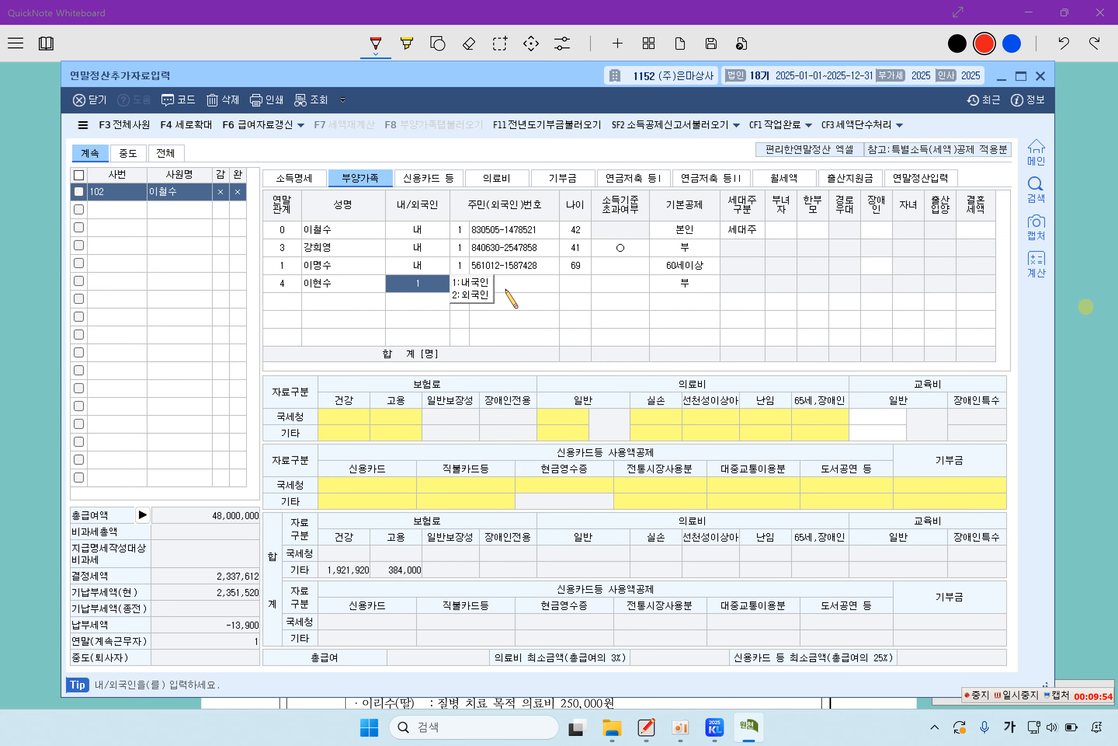
pyautogui.press('Return')
pyautogui.press('Return')
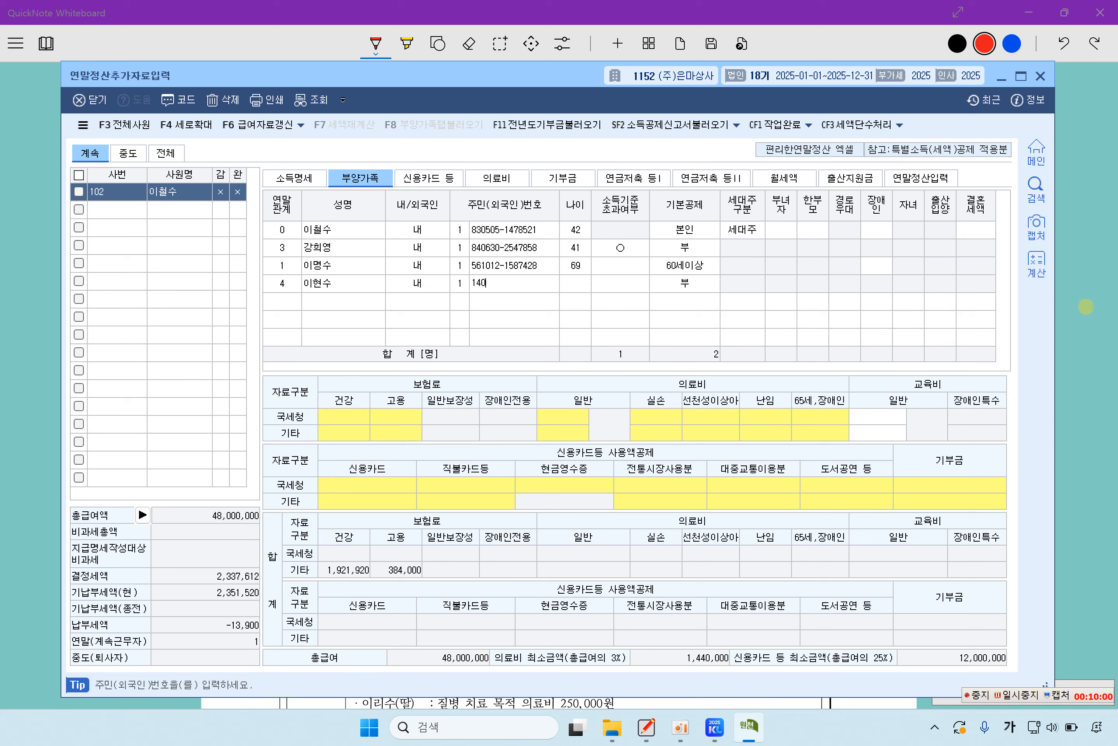
pyautogui.press('Return')
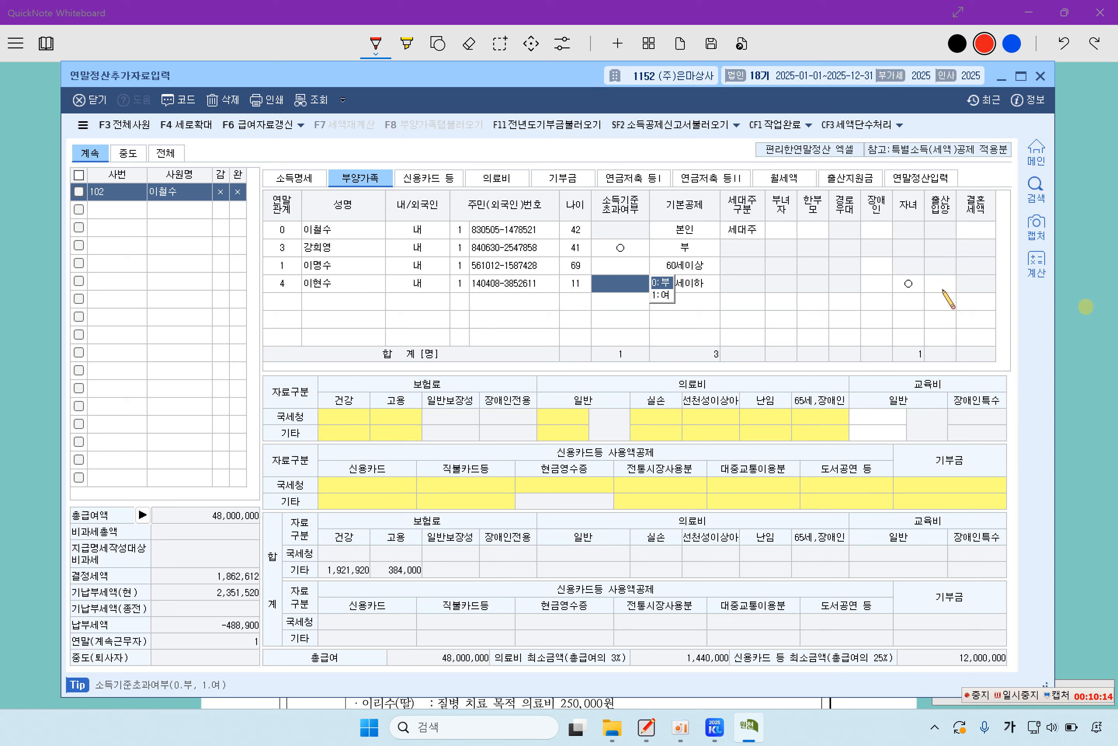
pyautogui.click(281, 302)
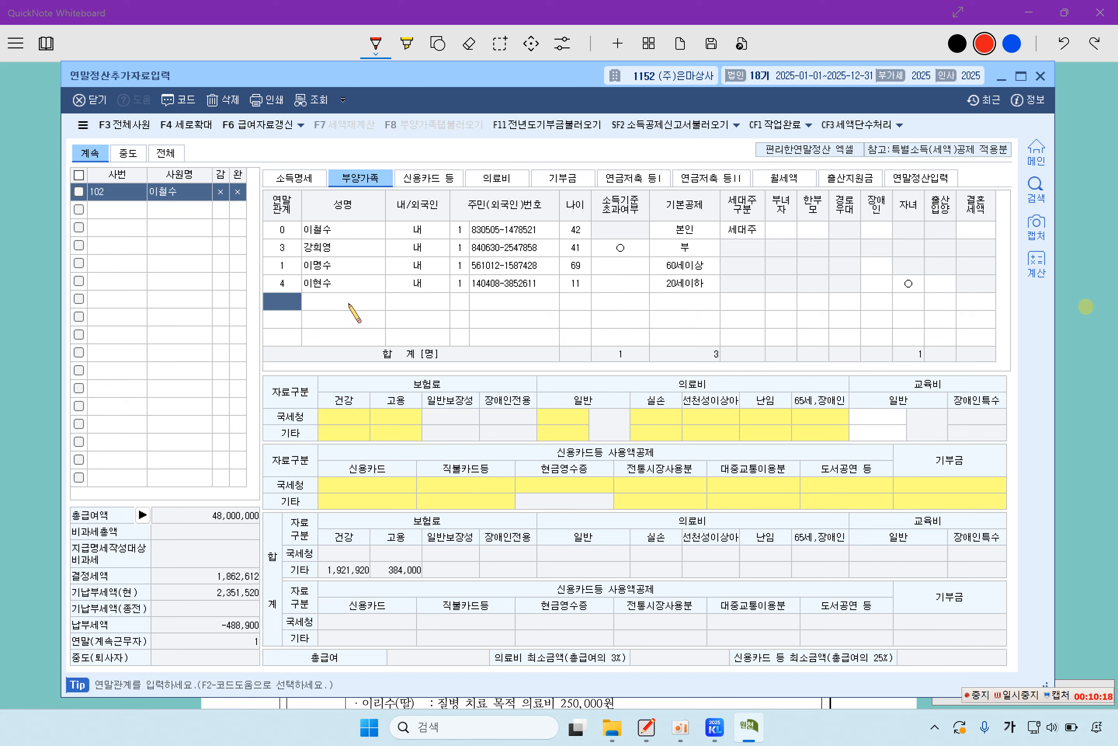
# Step: Register the second child as a Korean national with relation code 4, the child's name, resident number and 20세이하 deduction, then reload employee 102
pyautogui.press('F2')
pyautogui.press('Down')
pyautogui.press('Down')
pyautogui.press('Down')
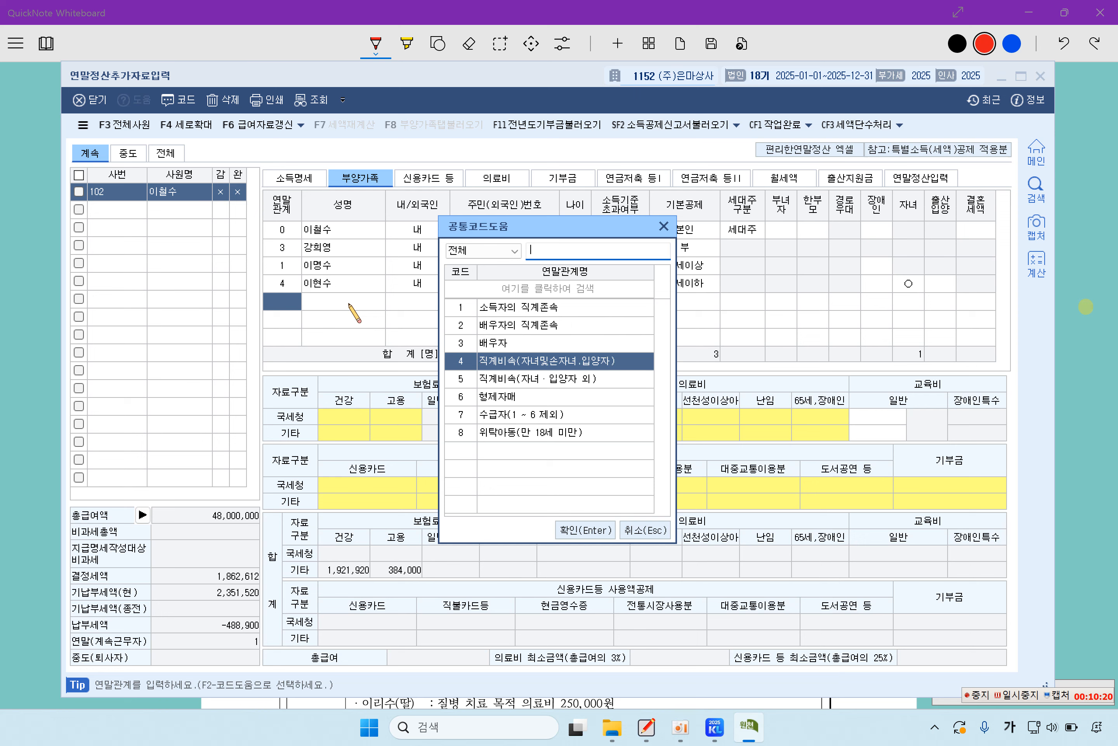
pyautogui.press('Return')
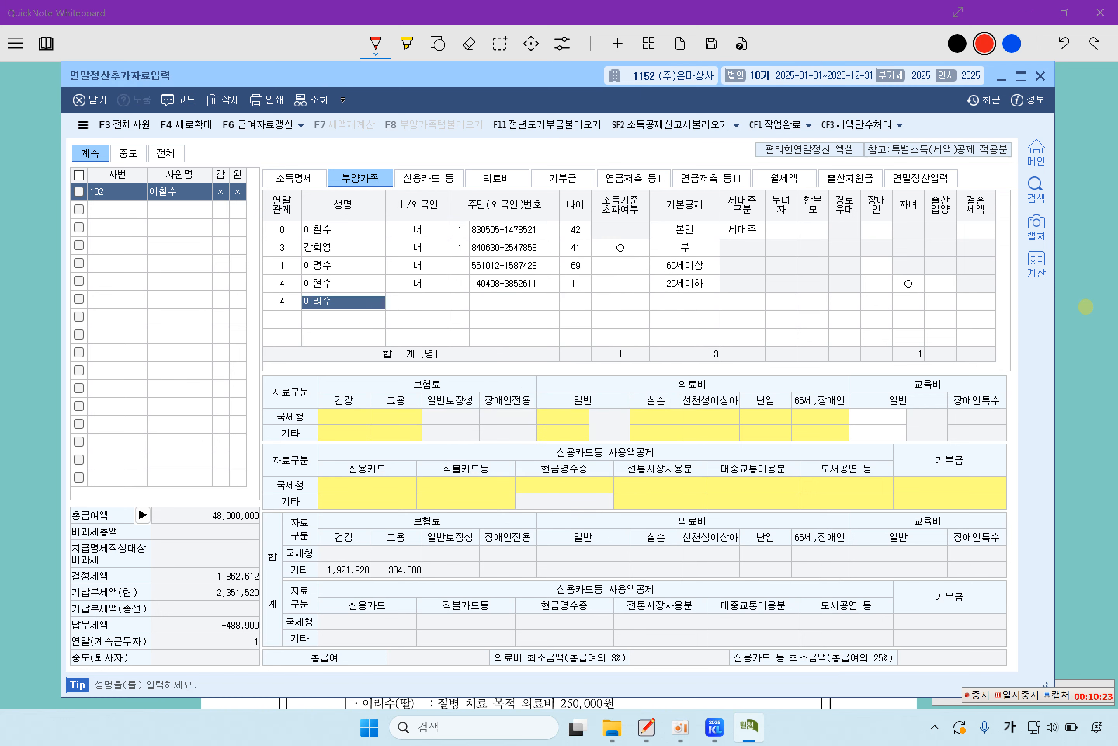
pyautogui.press('Return')
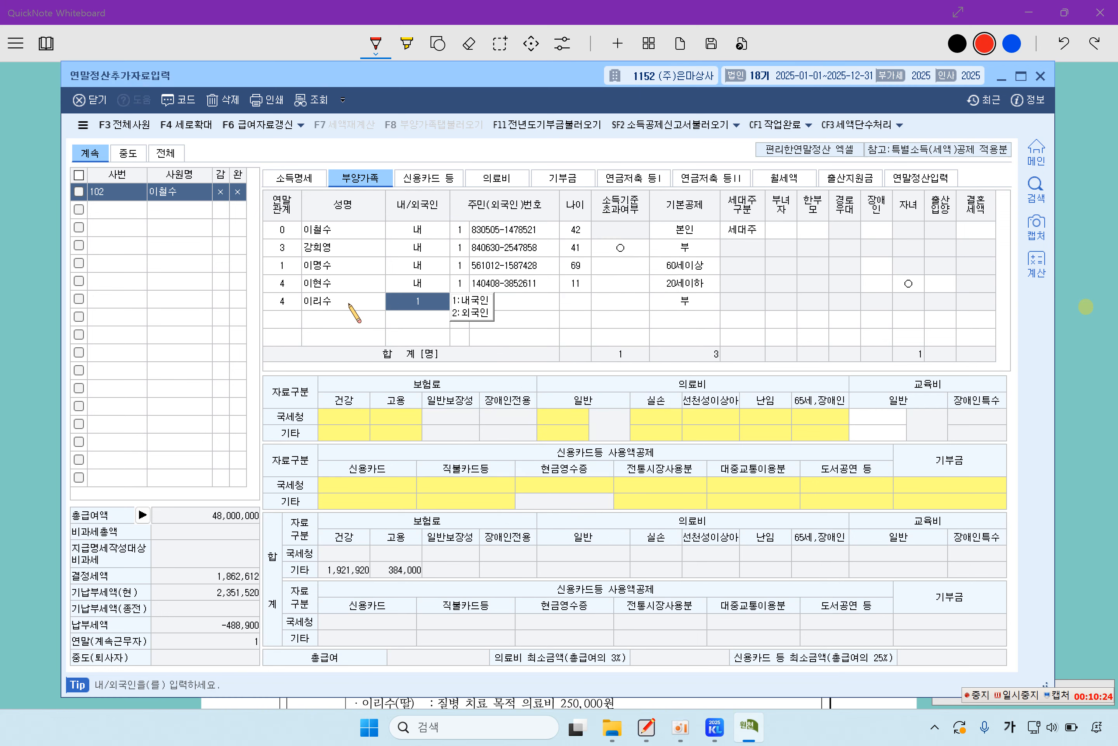
pyautogui.press('Return')
pyautogui.press('Return')
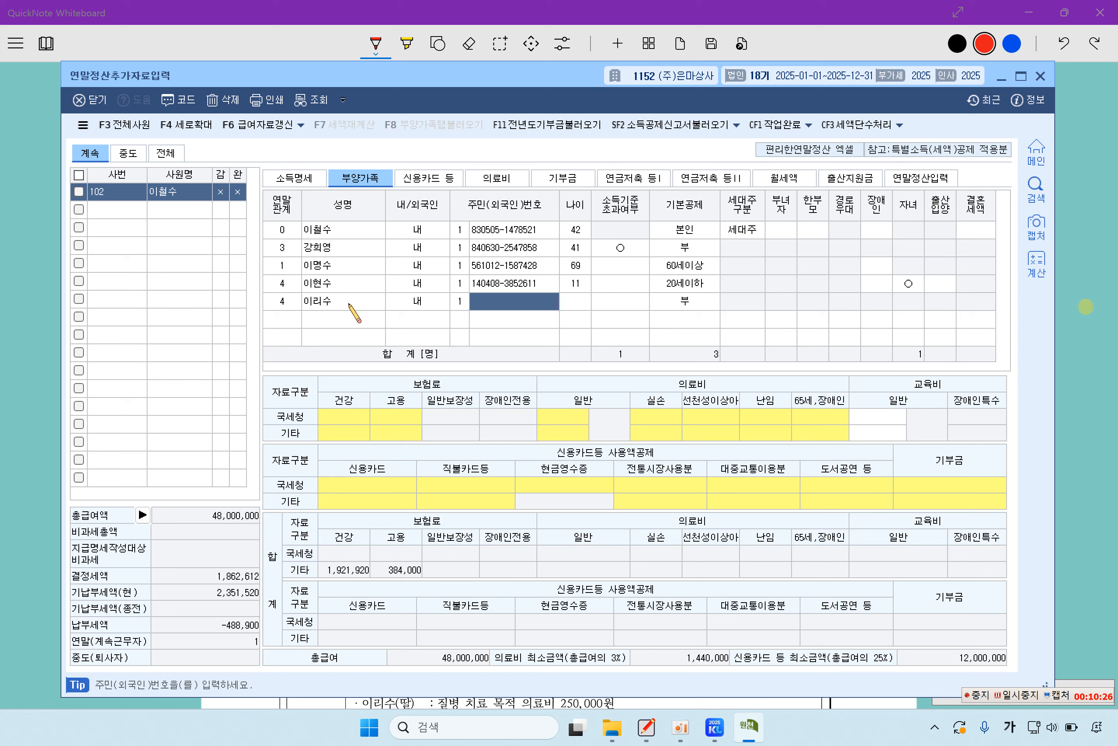
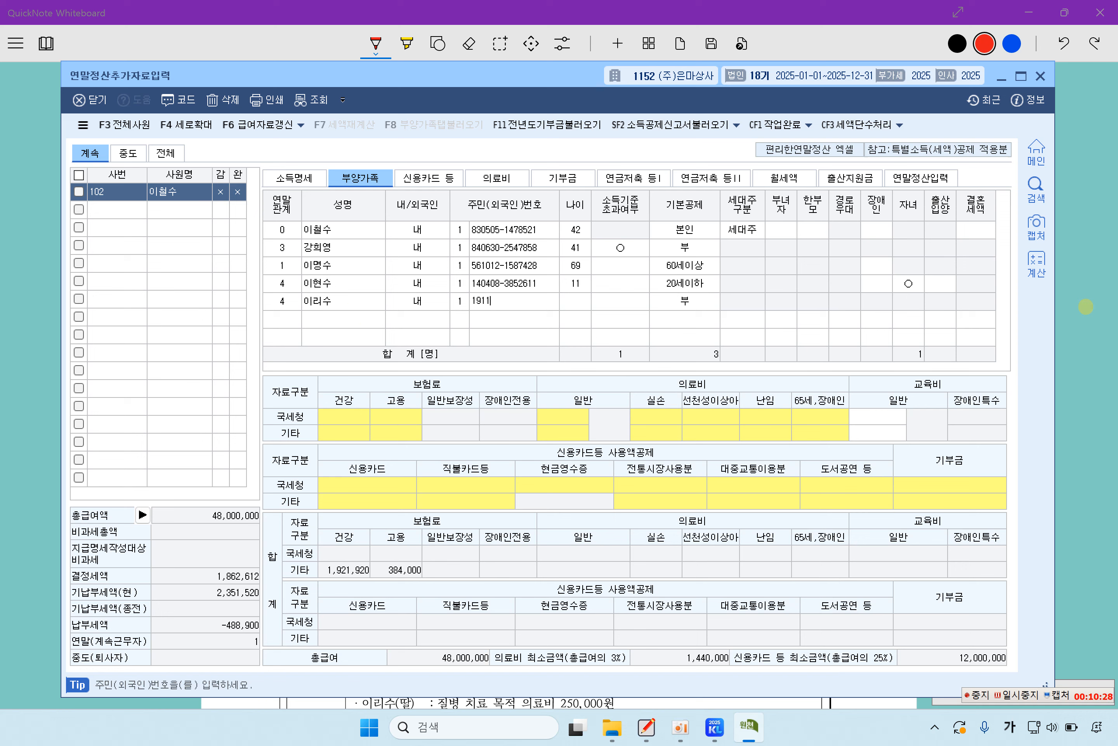
pyautogui.press('Return')
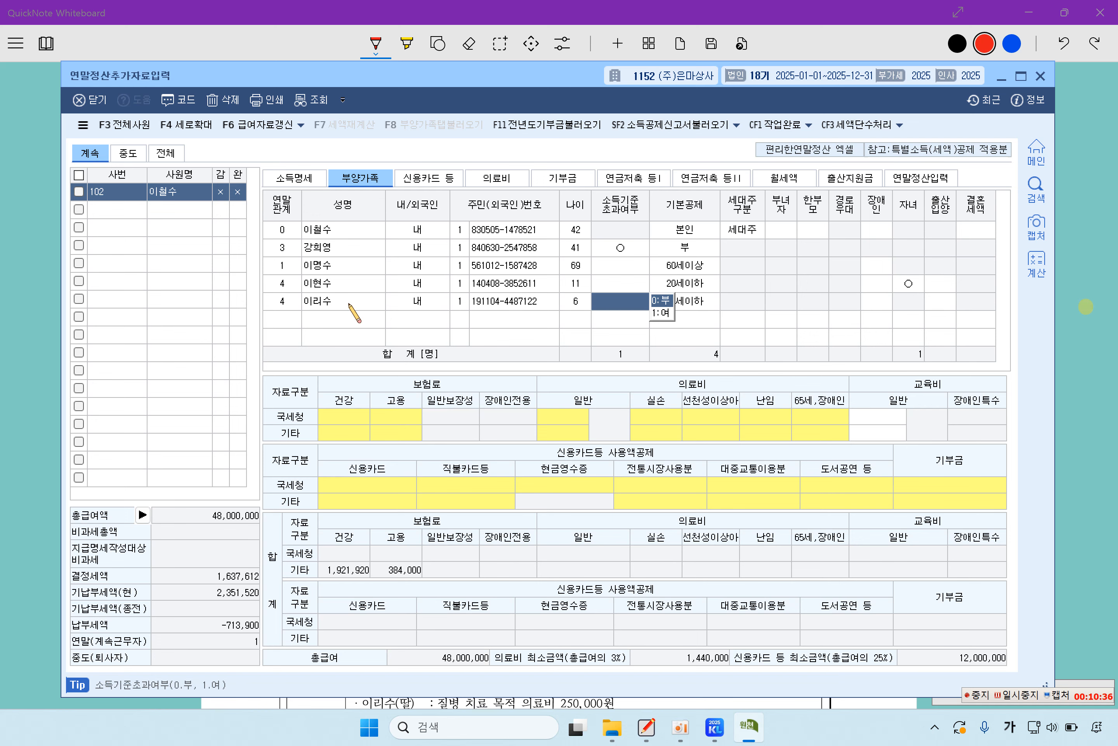
pyautogui.press('Return')
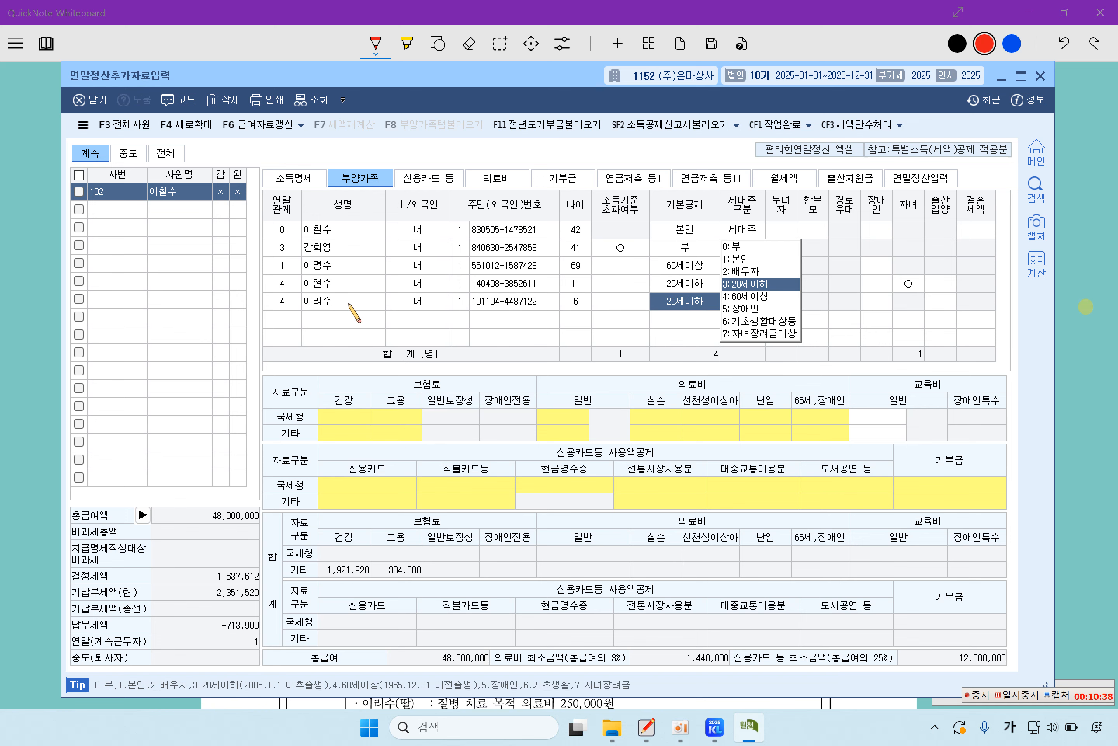
pyautogui.press('Return')
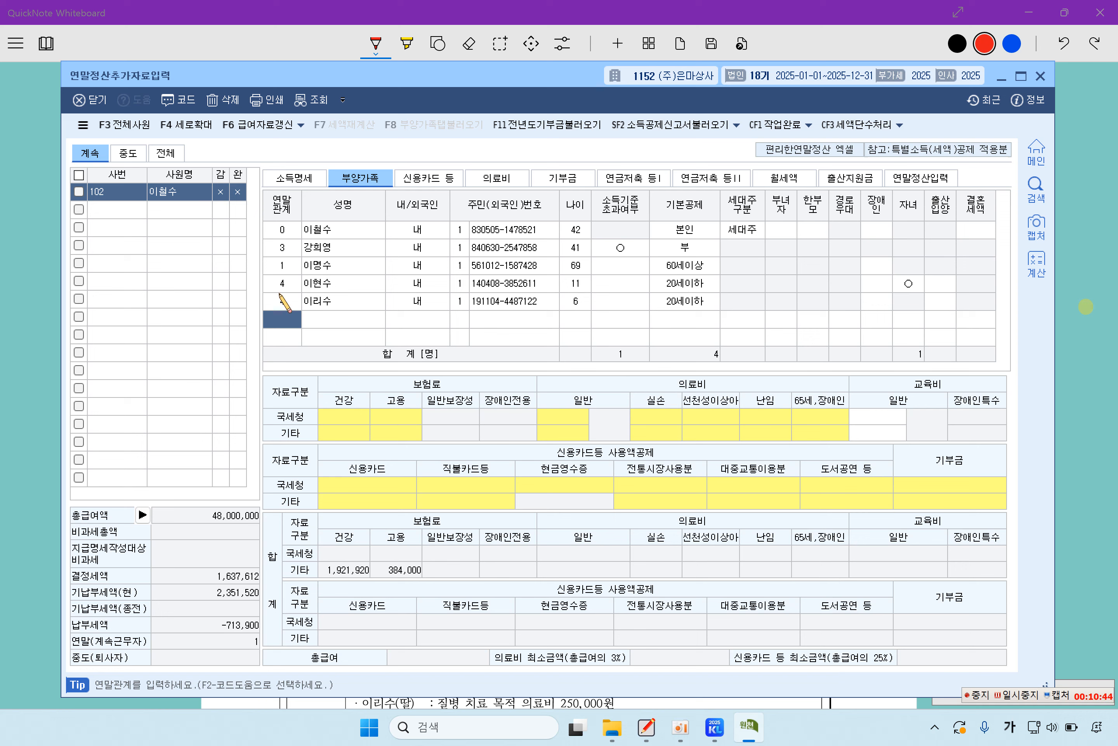
pyautogui.click(122, 194)
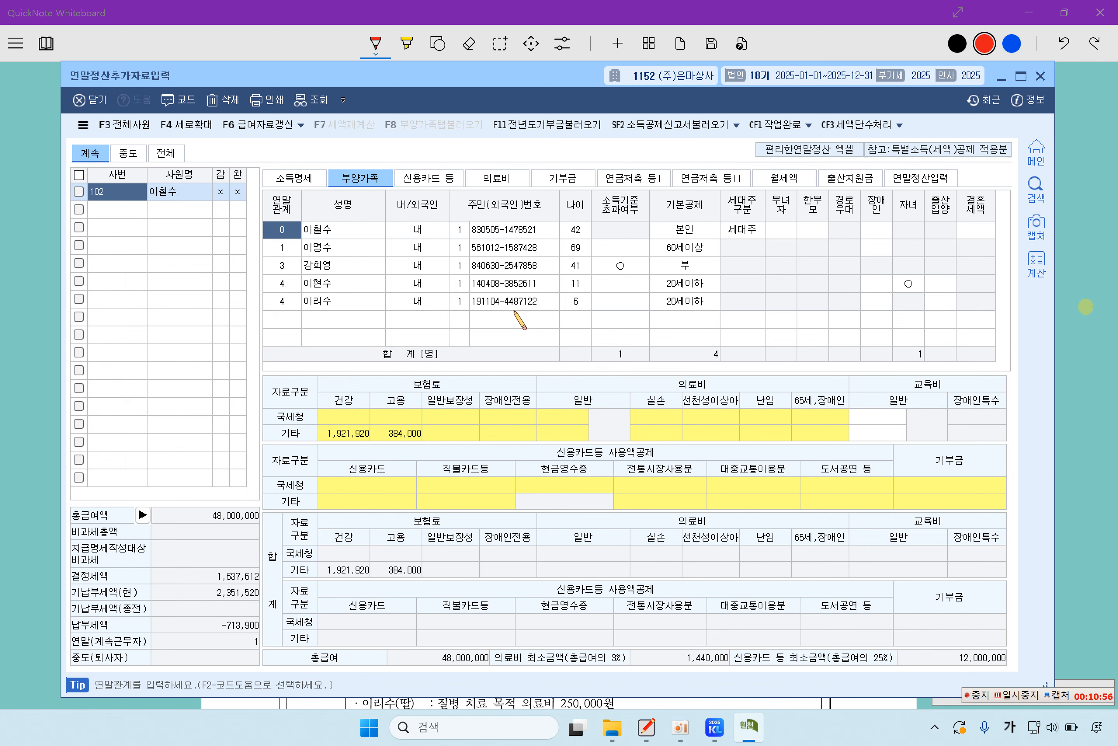
pyautogui.click(38, 401)
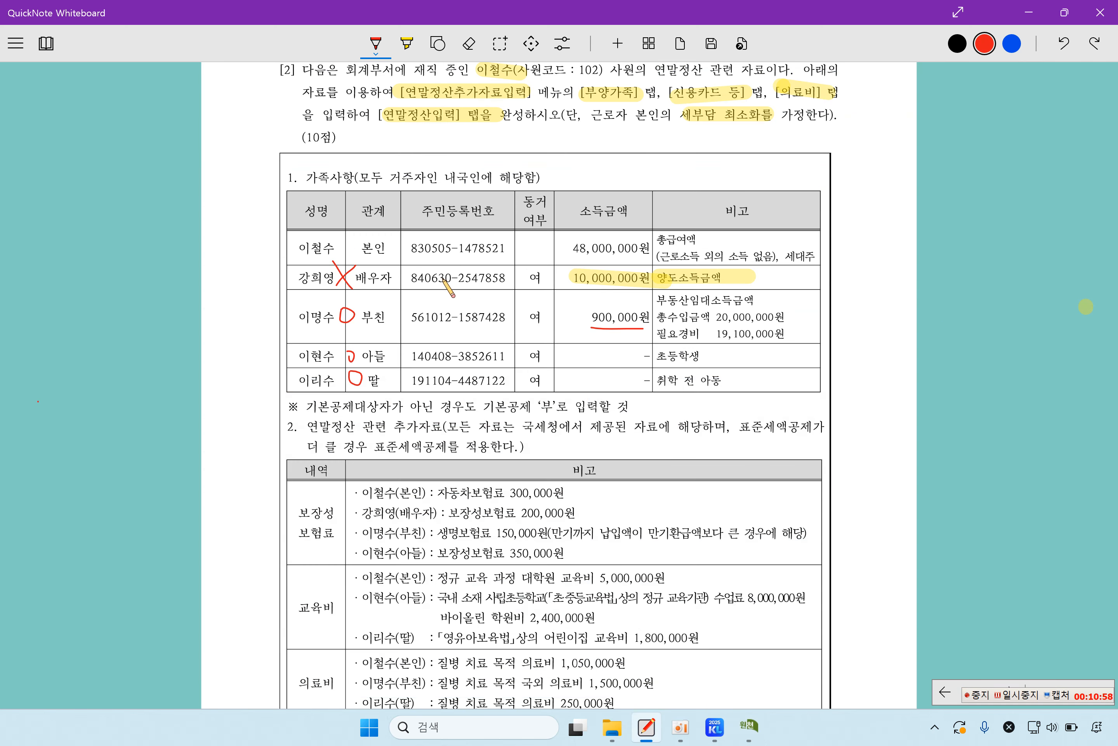
# Step: Highlight '자료는 국세청에서 제공된' and both 표준세액공제 phrases in yellow on the problem sheet
pyautogui.scroll(-3, 427, 320)
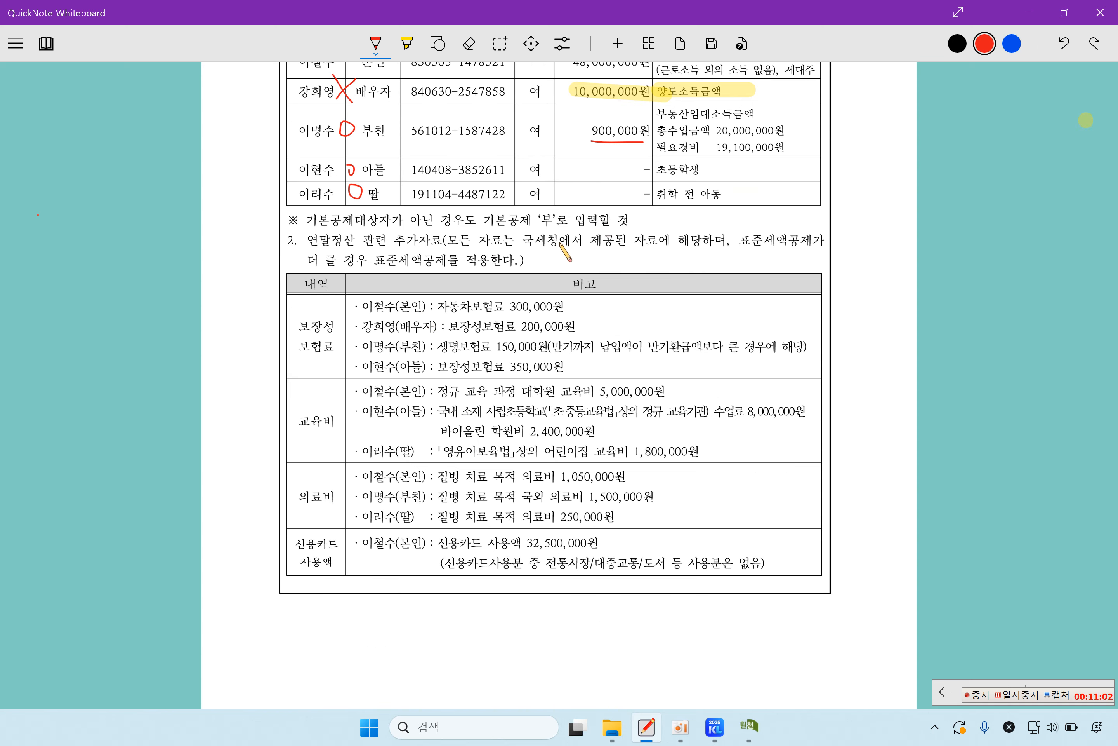
pyautogui.click(410, 57)
pyautogui.moveTo(479, 241); pyautogui.dragTo(626, 244)
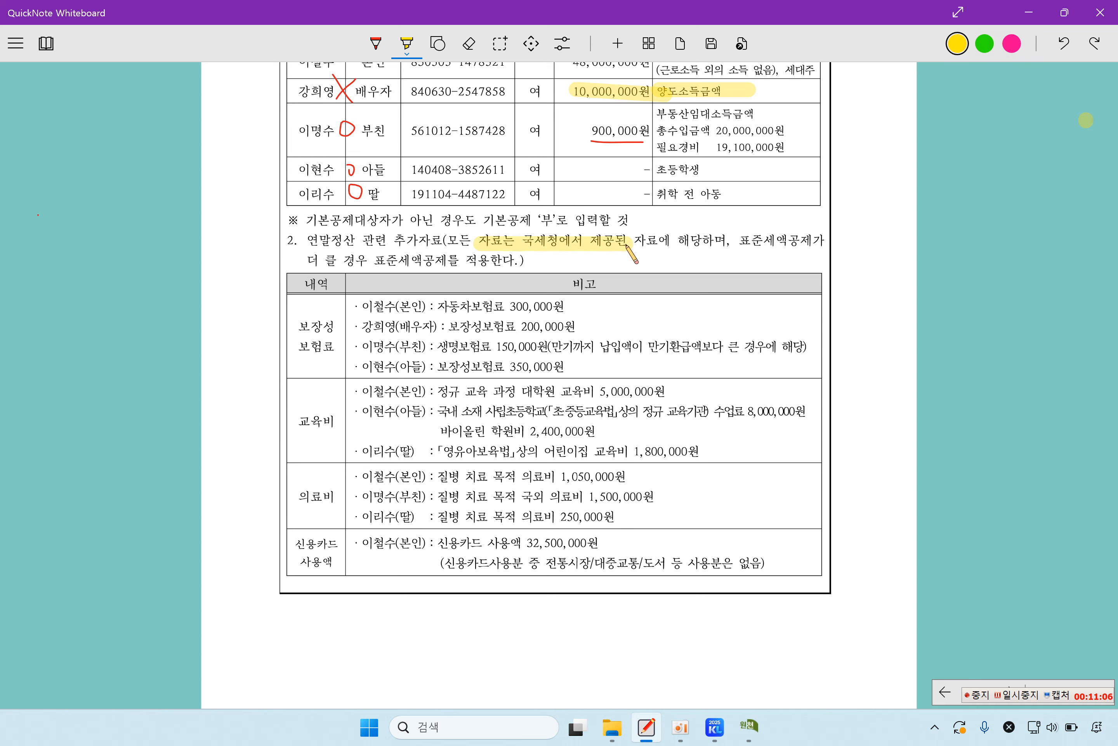
pyautogui.moveTo(741, 241); pyautogui.dragTo(802, 247)
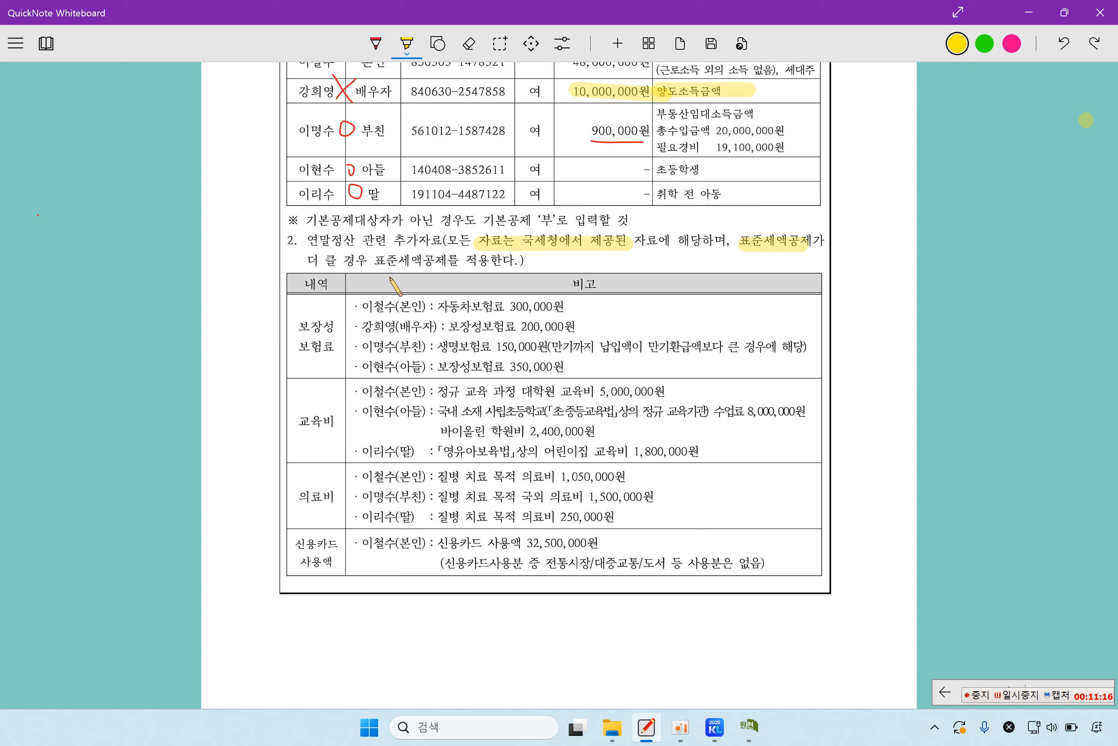
pyautogui.moveTo(373, 265); pyautogui.dragTo(515, 266)
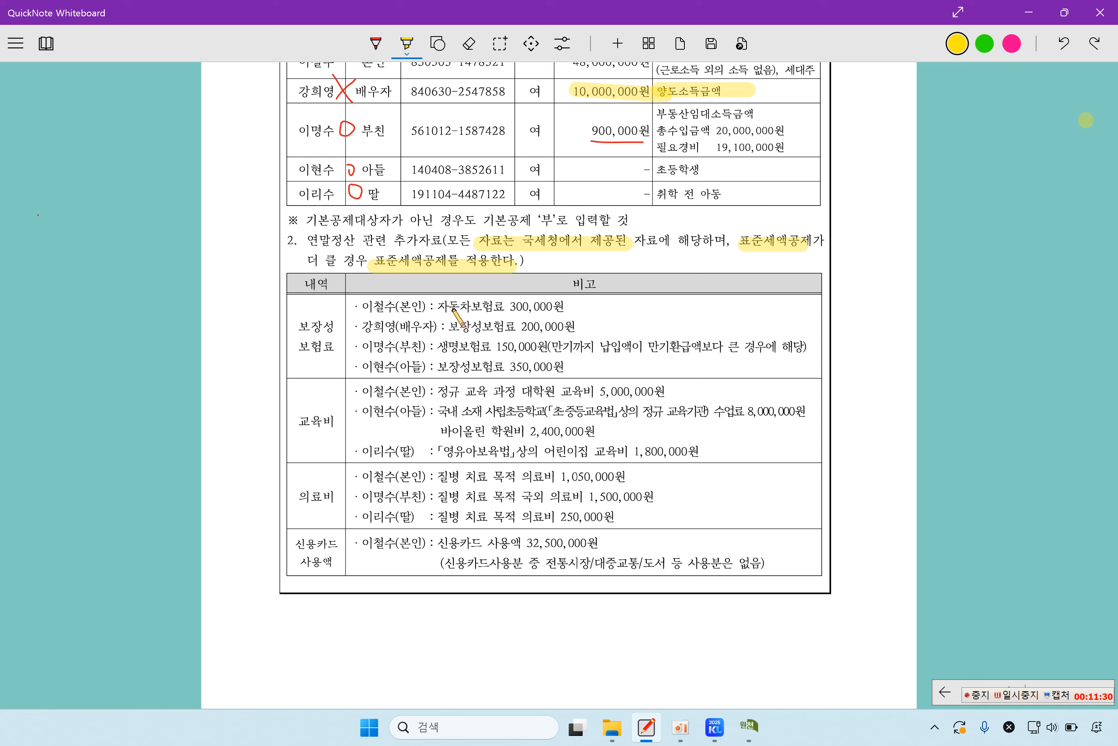
# Step: Highlight the 300,000 car insurance, red-cross the spouse's premium and underline 큰 경우
pyautogui.moveTo(447, 308); pyautogui.dragTo(554, 307)
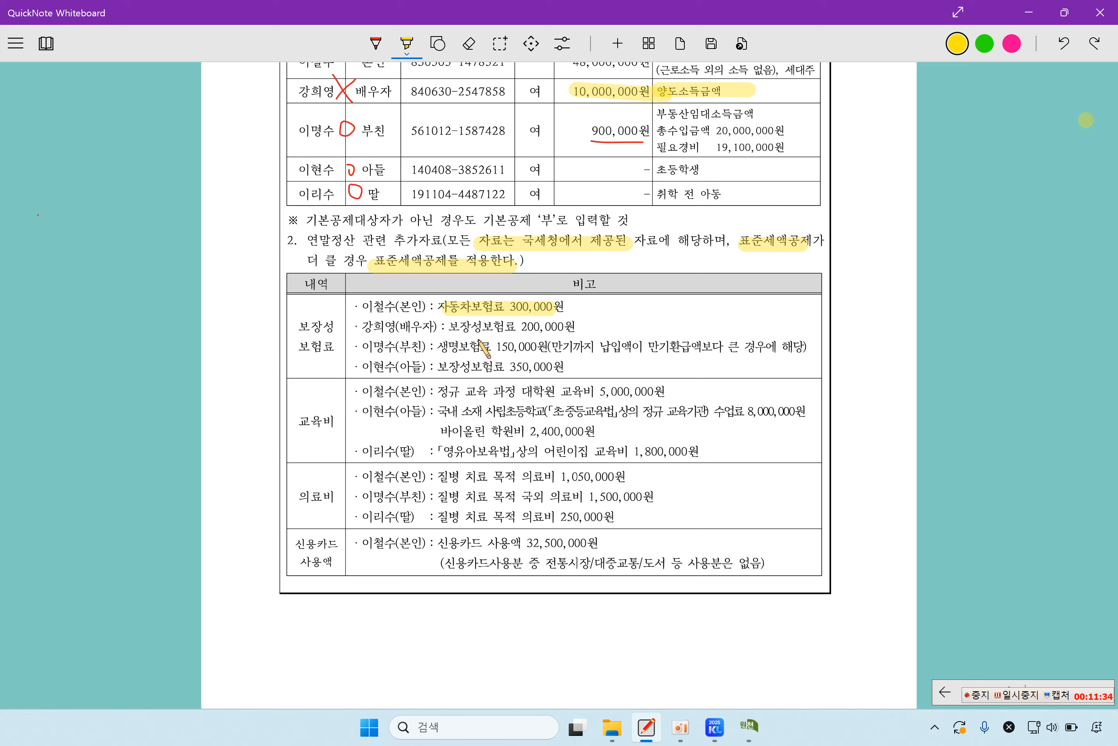
pyautogui.moveTo(330, 90); pyautogui.dragTo(394, 89)
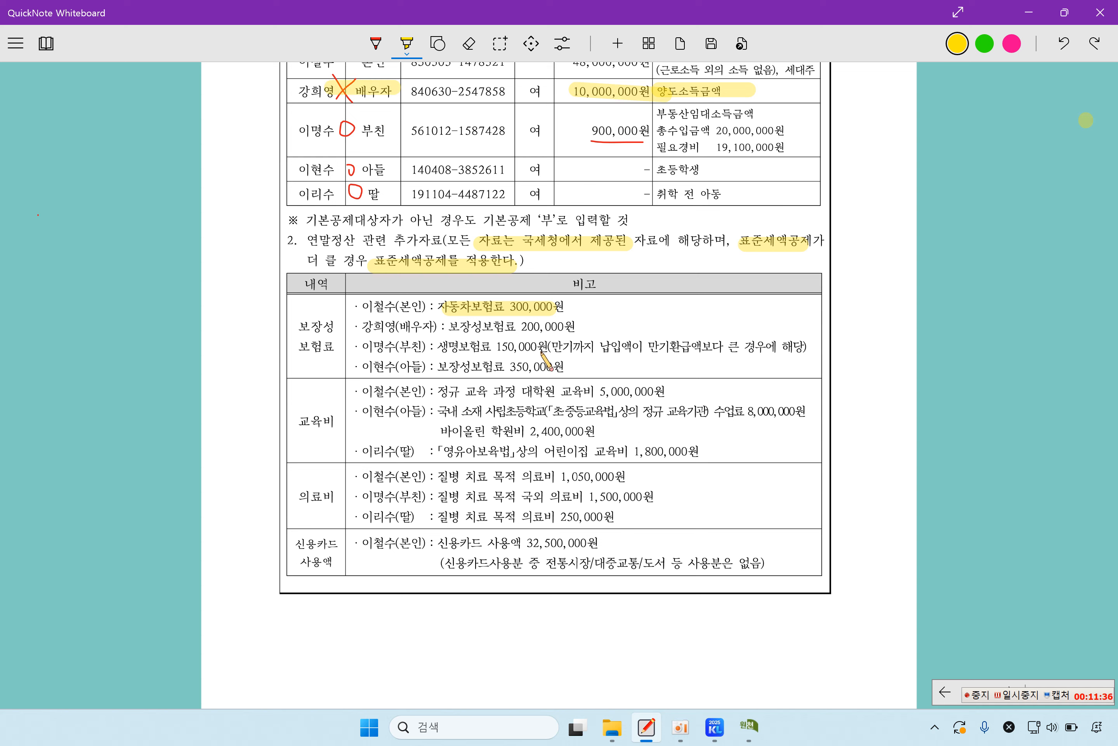
pyautogui.click(376, 43)
pyautogui.moveTo(491, 316)
pyautogui.mouseDown()
pyautogui.moveTo(475, 349)
pyautogui.moveTo(489, 340)
pyautogui.mouseUp()
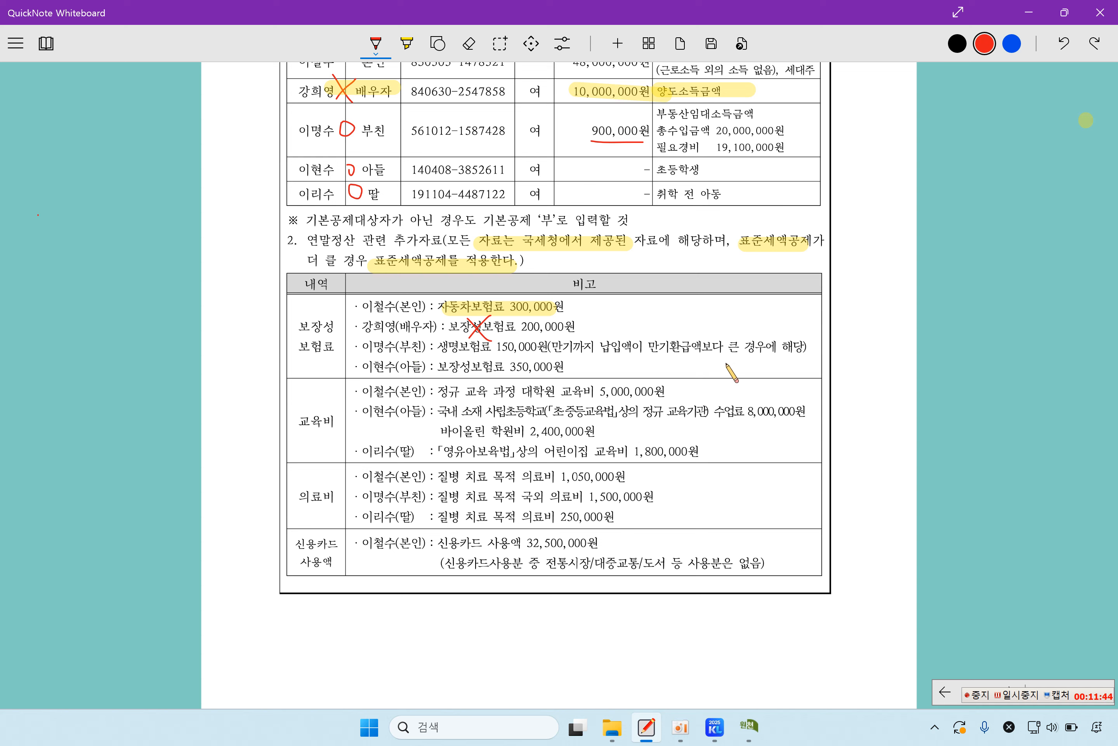
pyautogui.moveTo(730, 356); pyautogui.dragTo(773, 357)
# Step: Highlight the father's 150,000원 life insurance and the son's 350,000원 protective premium
pyautogui.click(408, 46)
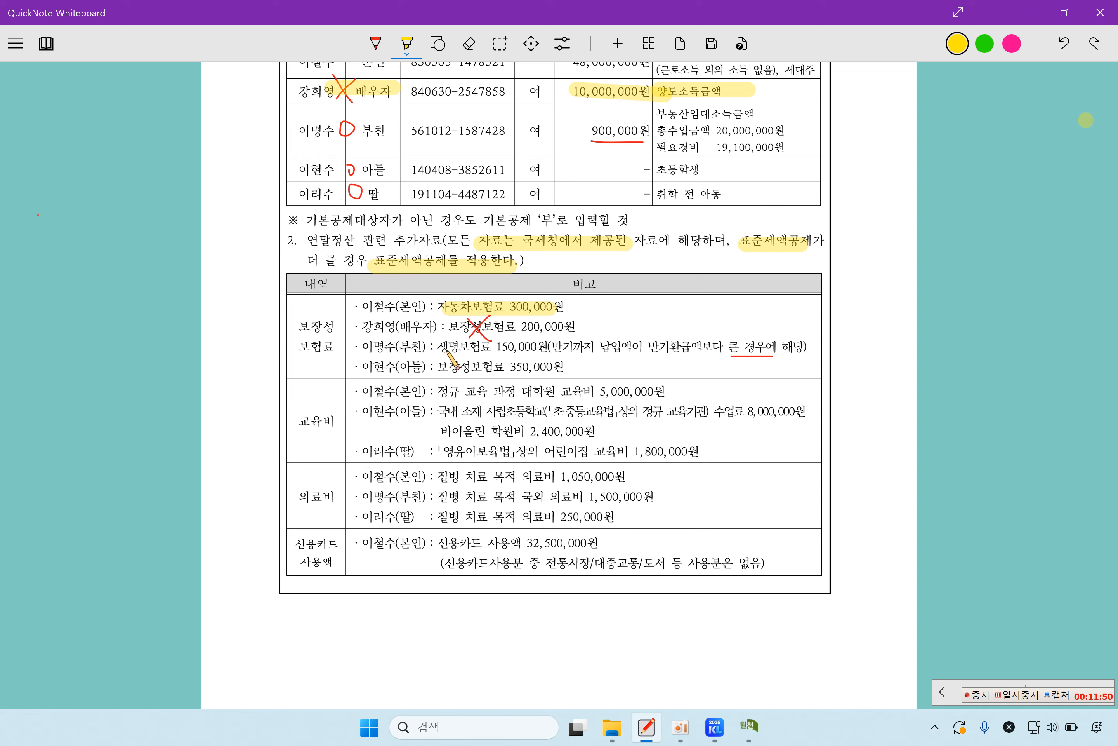
pyautogui.moveTo(439, 347); pyautogui.dragTo(544, 346)
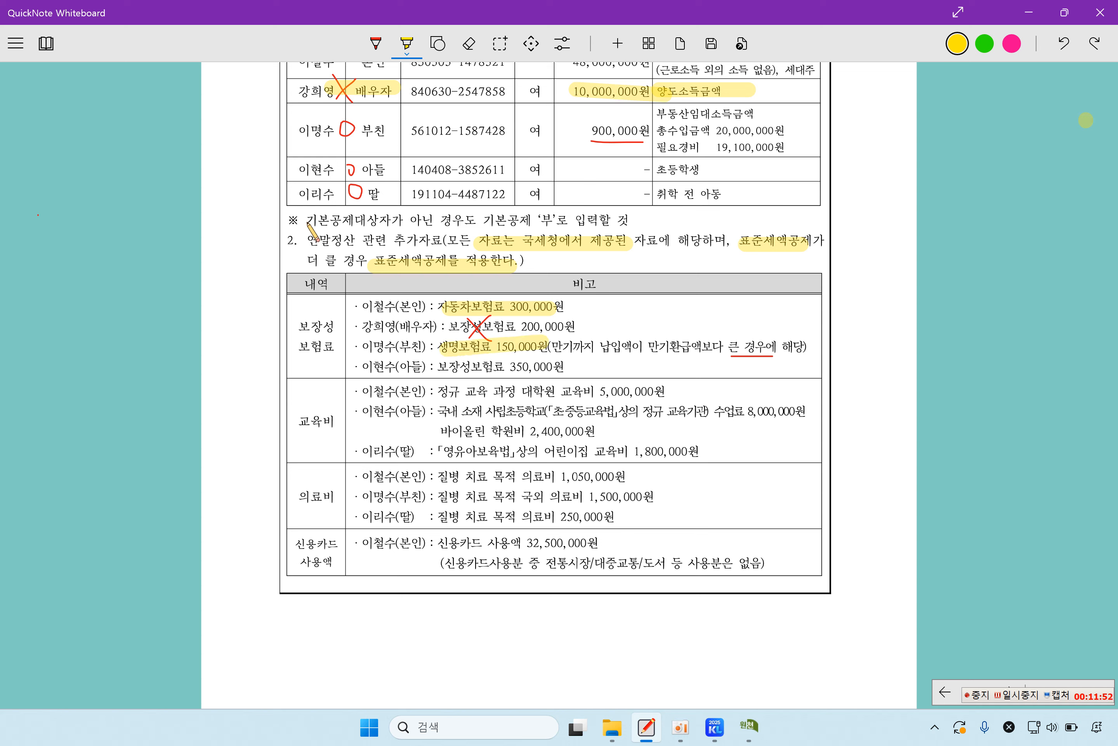
pyautogui.moveTo(294, 167); pyautogui.dragTo(399, 169)
pyautogui.moveTo(438, 367); pyautogui.dragTo(561, 367)
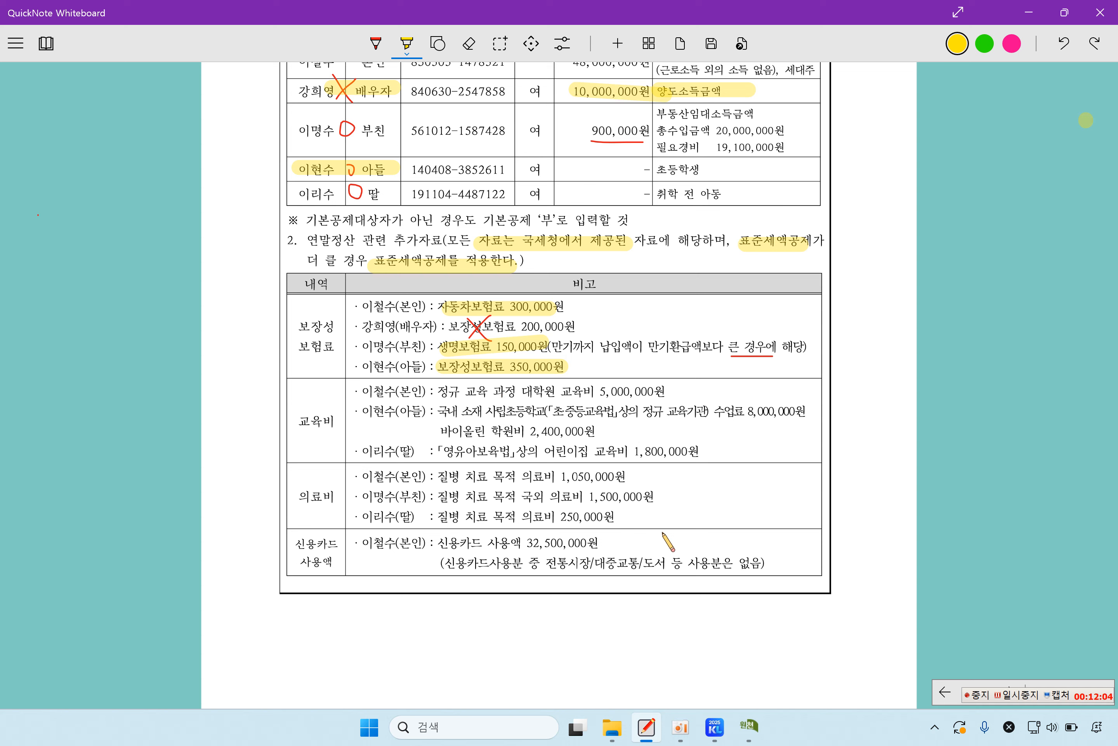
pyautogui.moveTo(749, 726)
pyautogui.click(730, 660)
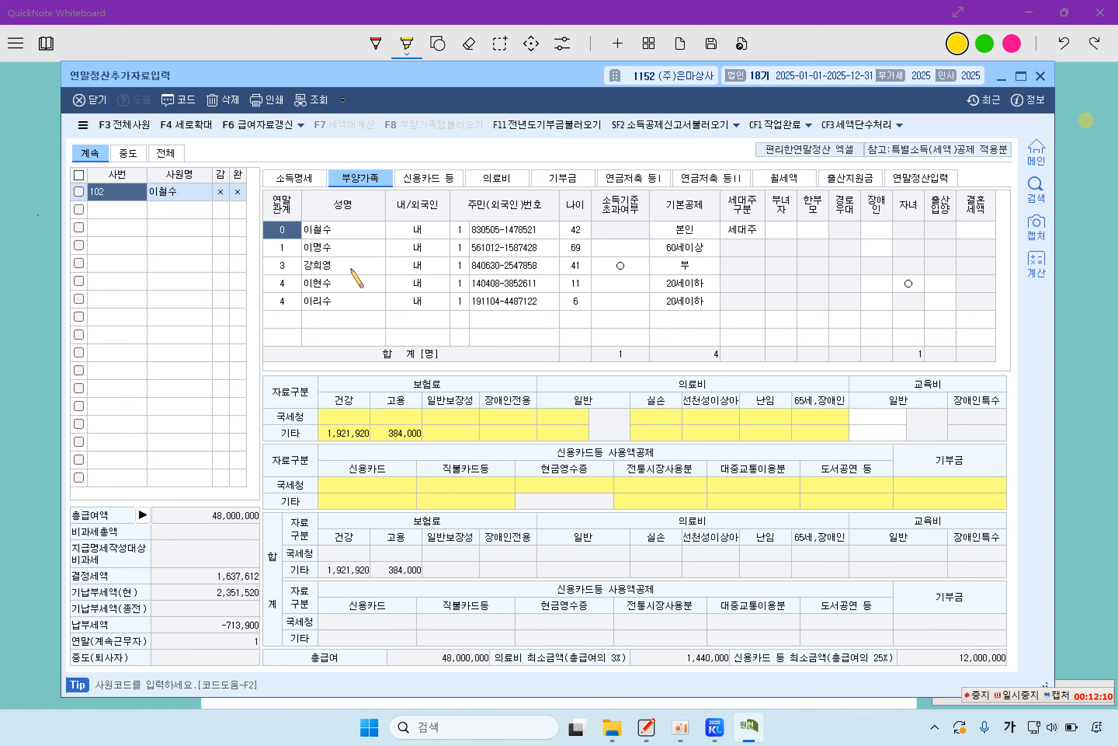
# Step: Enter 300,000 of 국세청 일반보장성 insurance for the taxpayer
pyautogui.click(329, 231)
pyautogui.click(471, 417)
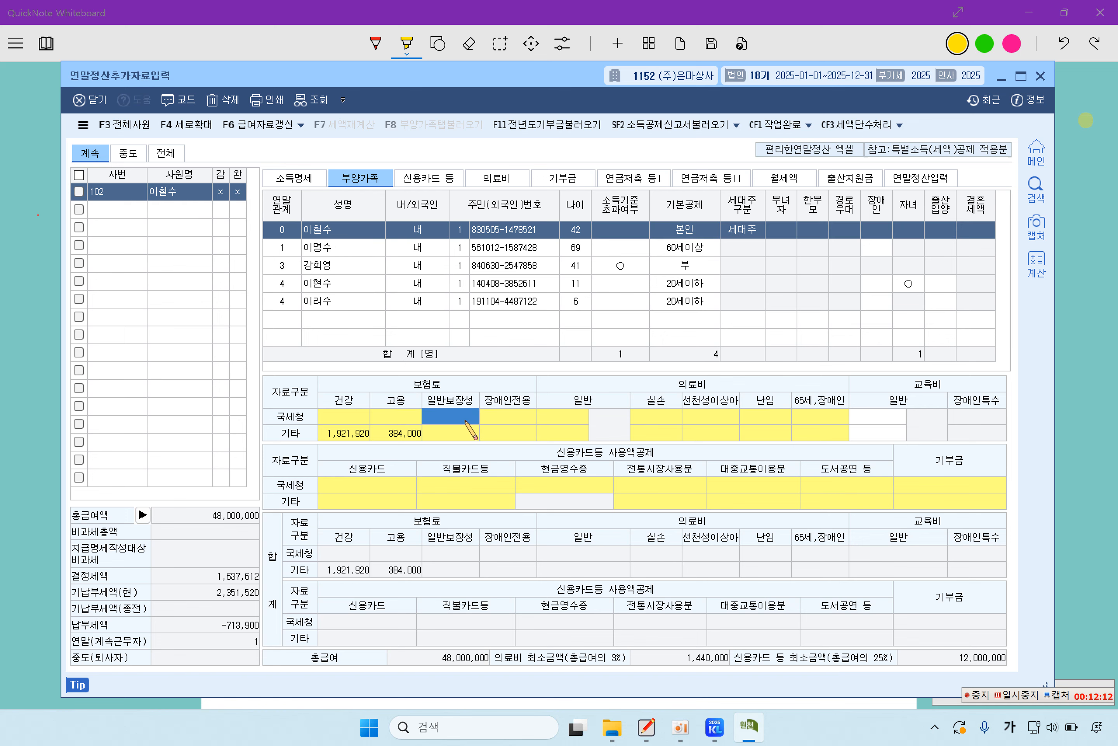
pyautogui.click(471, 417)
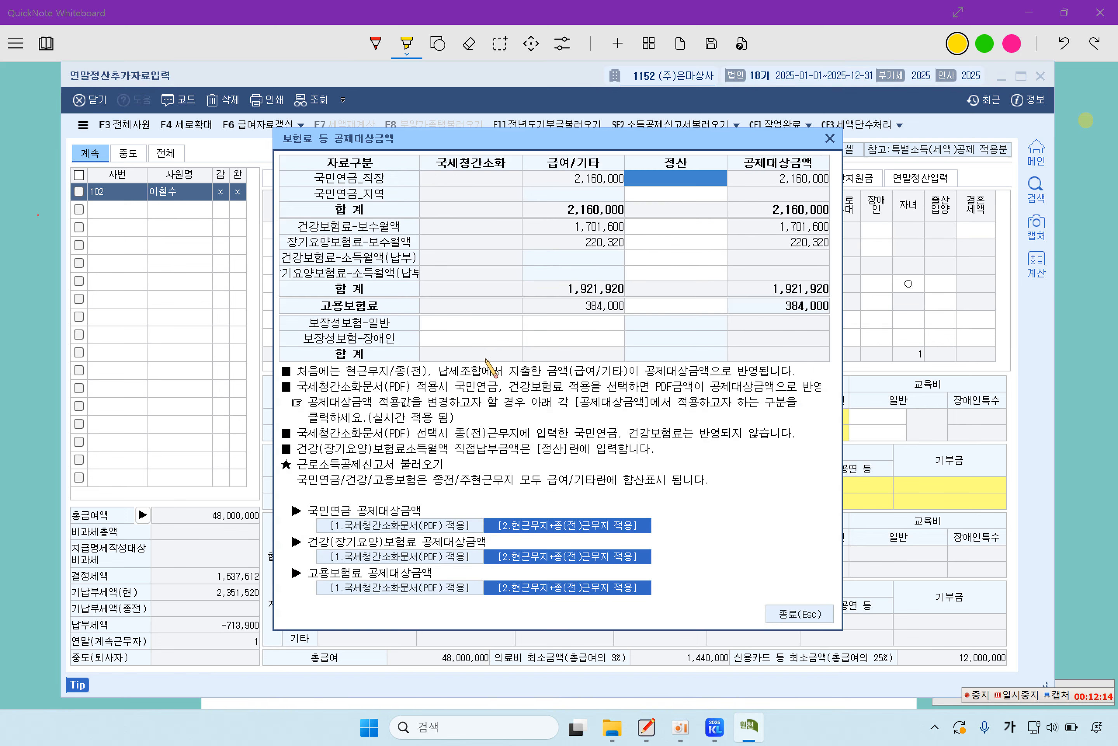
pyautogui.click(462, 323)
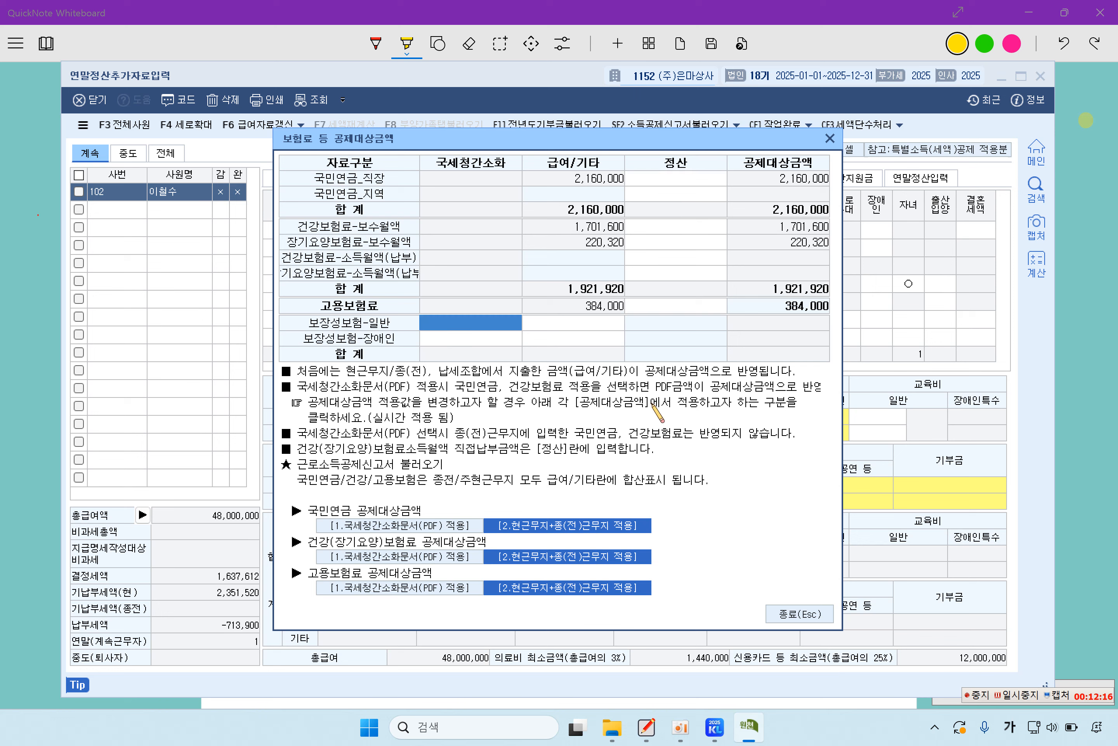
pyautogui.write('300,000')
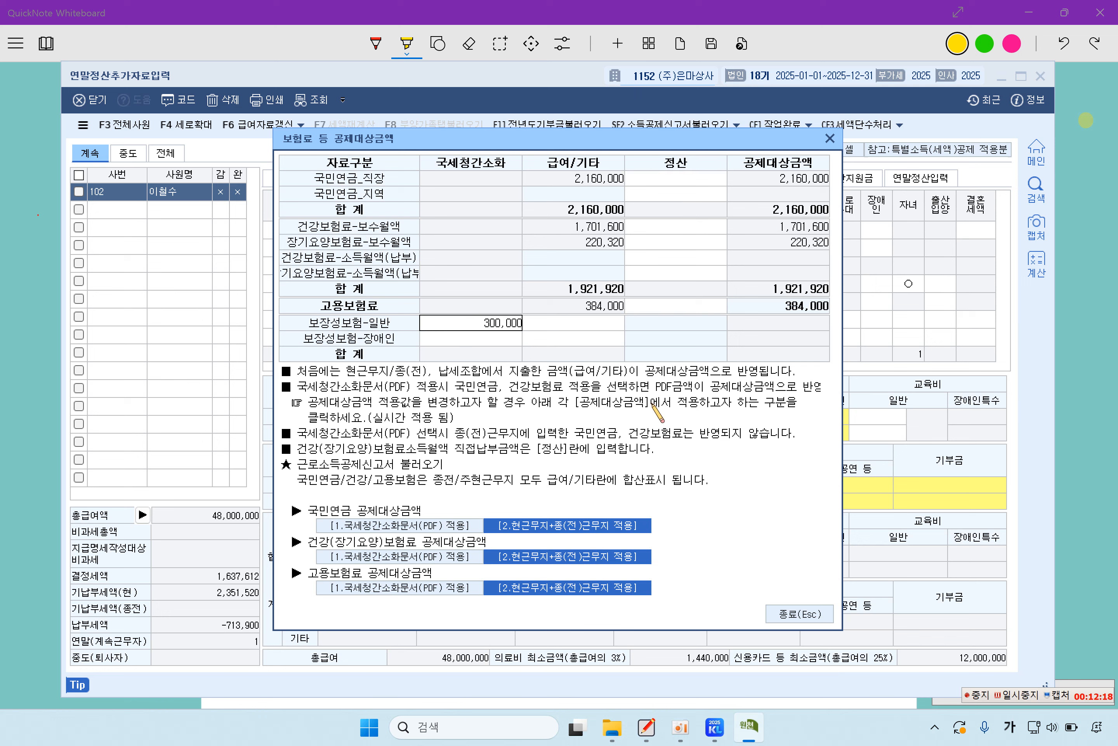
pyautogui.press('Return')
pyautogui.click(800, 615)
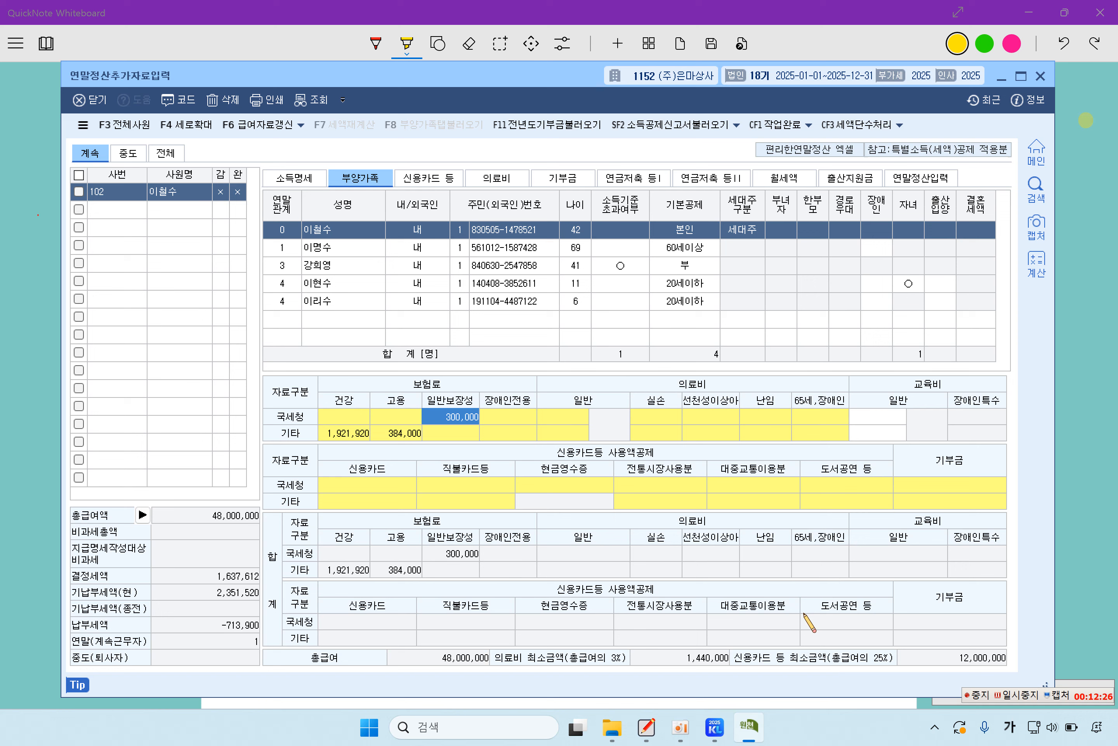
# Step: Enter 150,000 of 일반보장성 insurance for the father
pyautogui.click(320, 248)
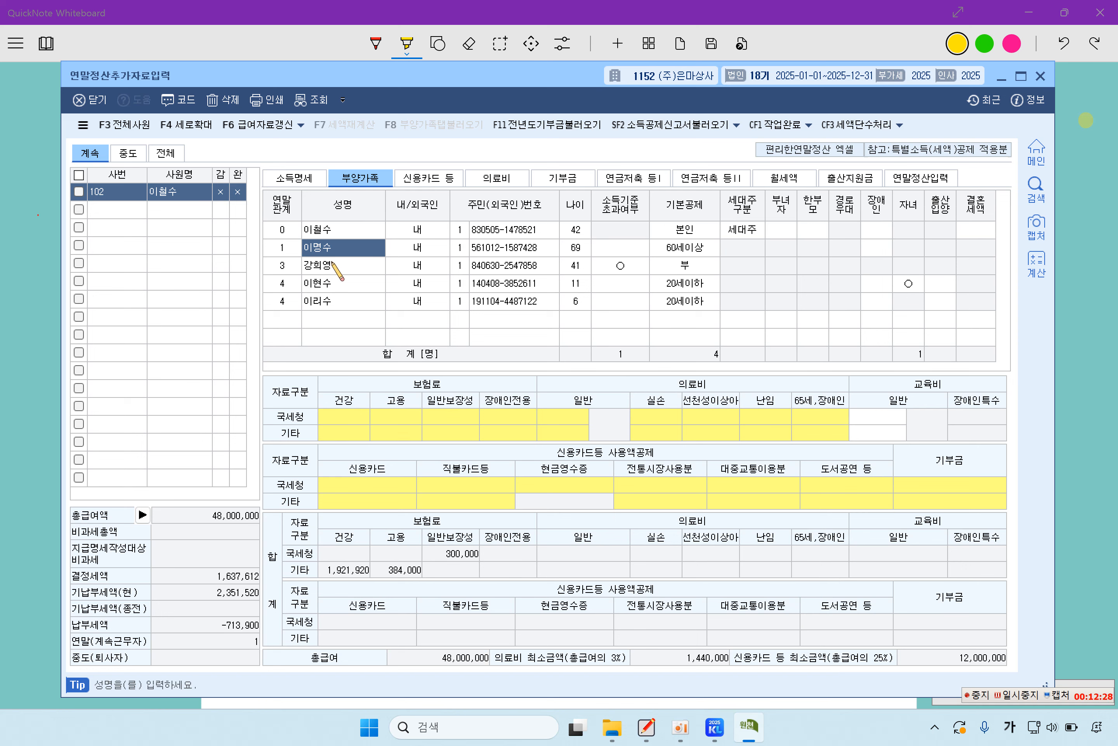
pyautogui.click(455, 417)
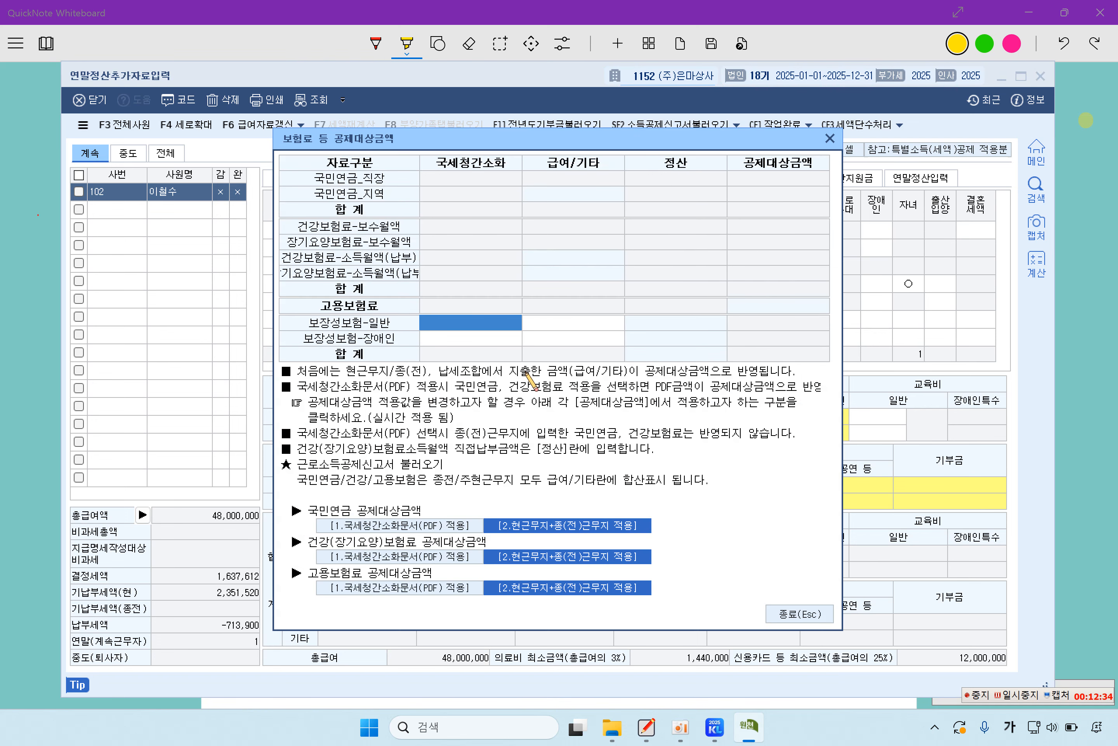
pyautogui.write('150,000')
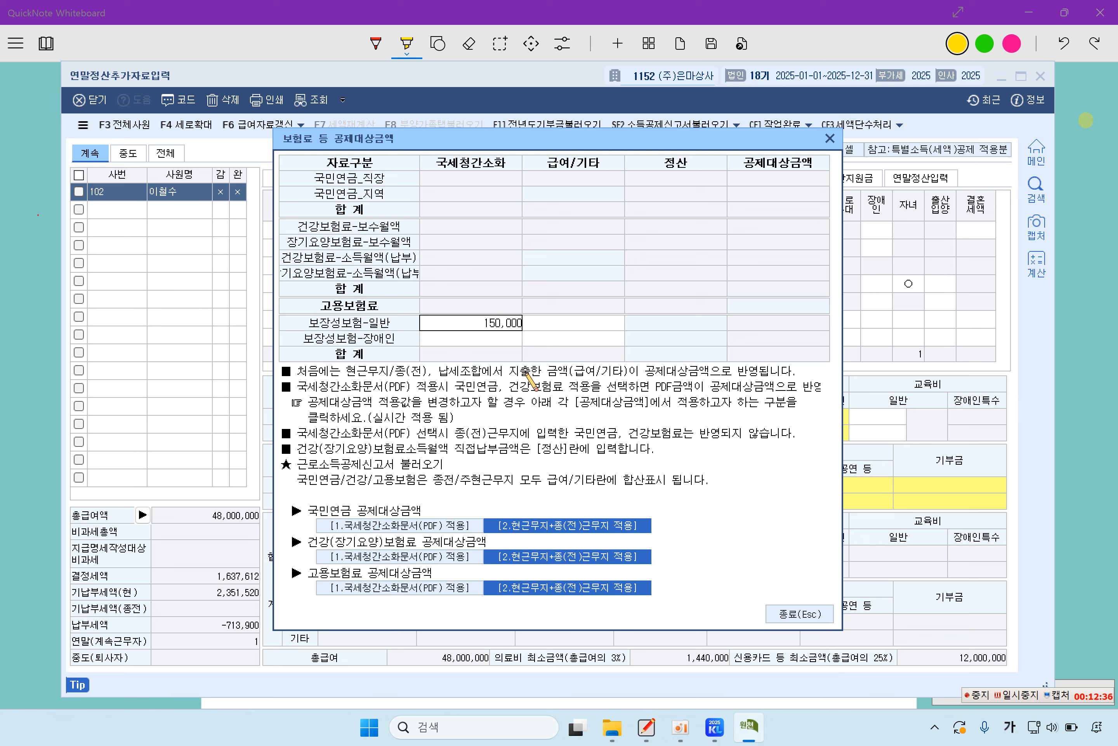
pyautogui.press('Return')
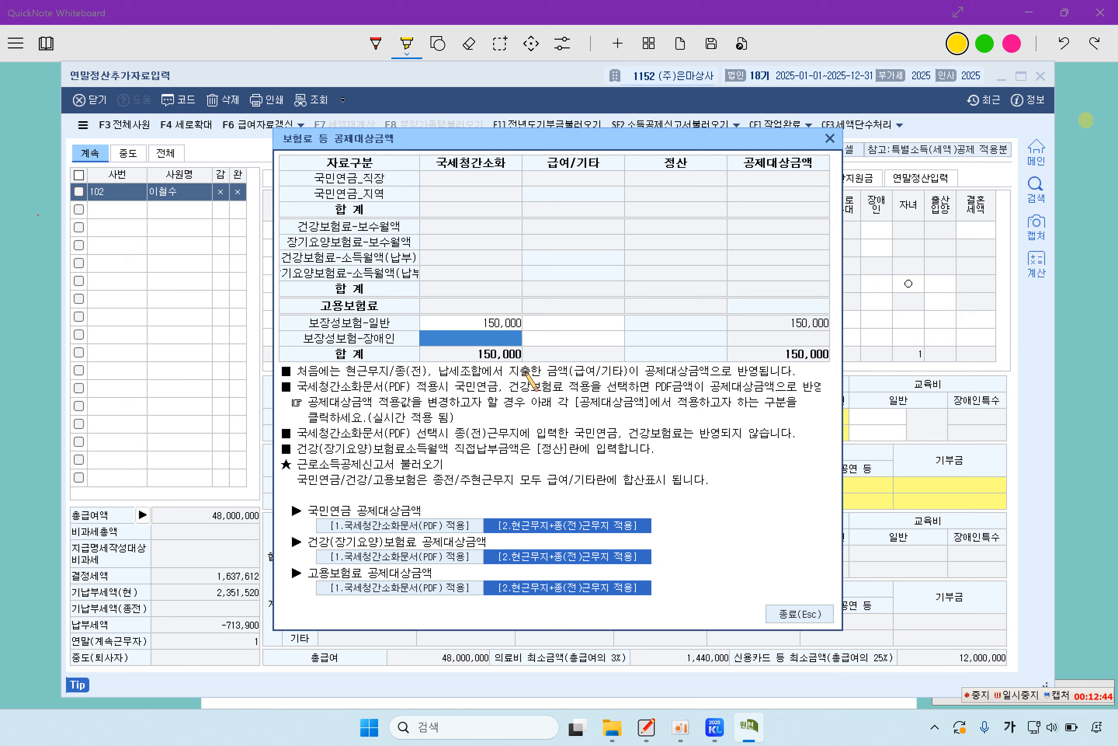
pyautogui.click(801, 616)
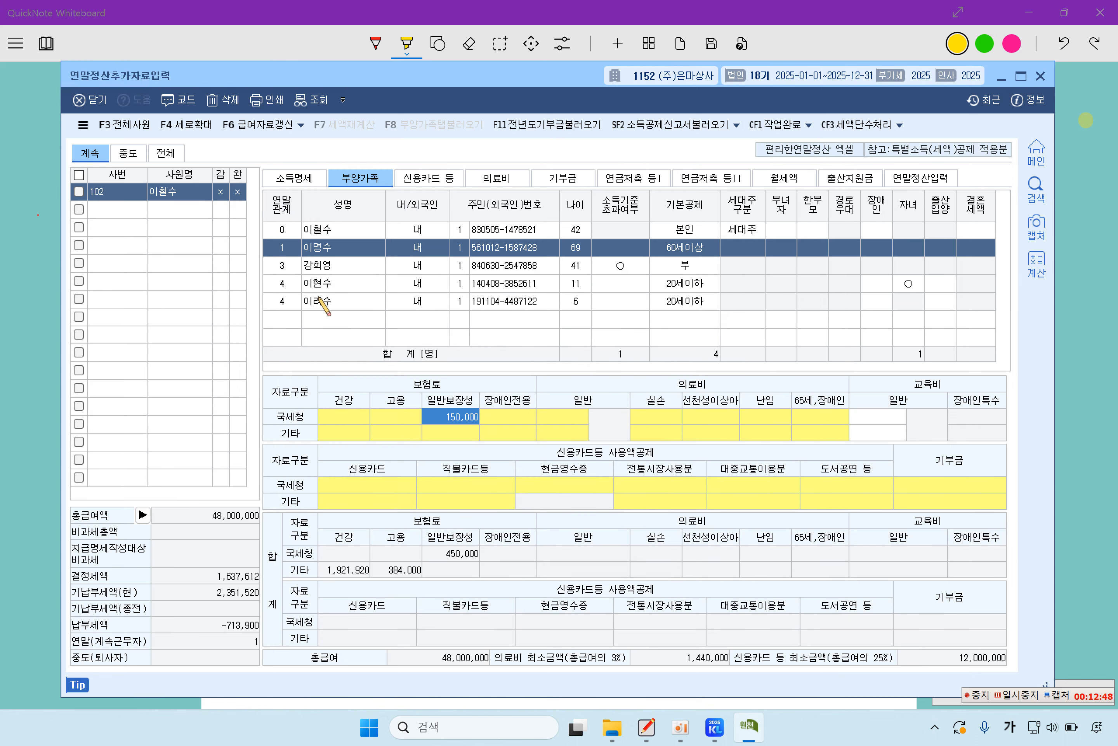
# Step: Enter 350,000 of 일반보장성 insurance for the son, bringing the total to 800,000
pyautogui.click(324, 286)
pyautogui.click(461, 415)
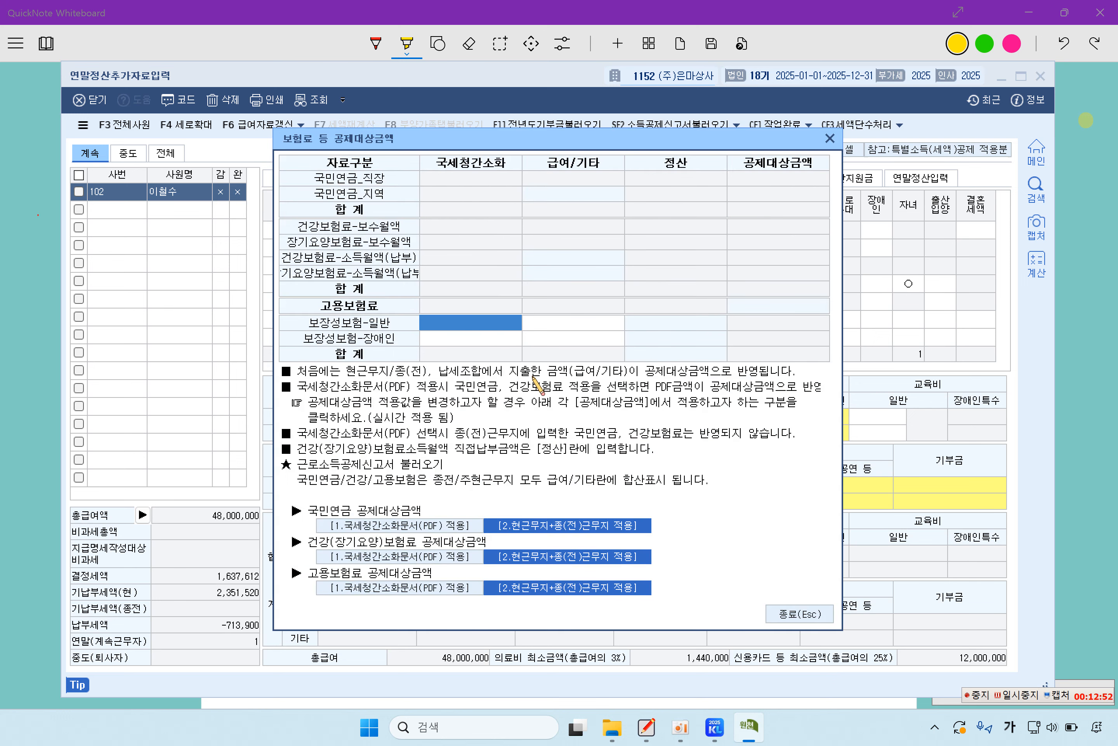
pyautogui.write('350,000')
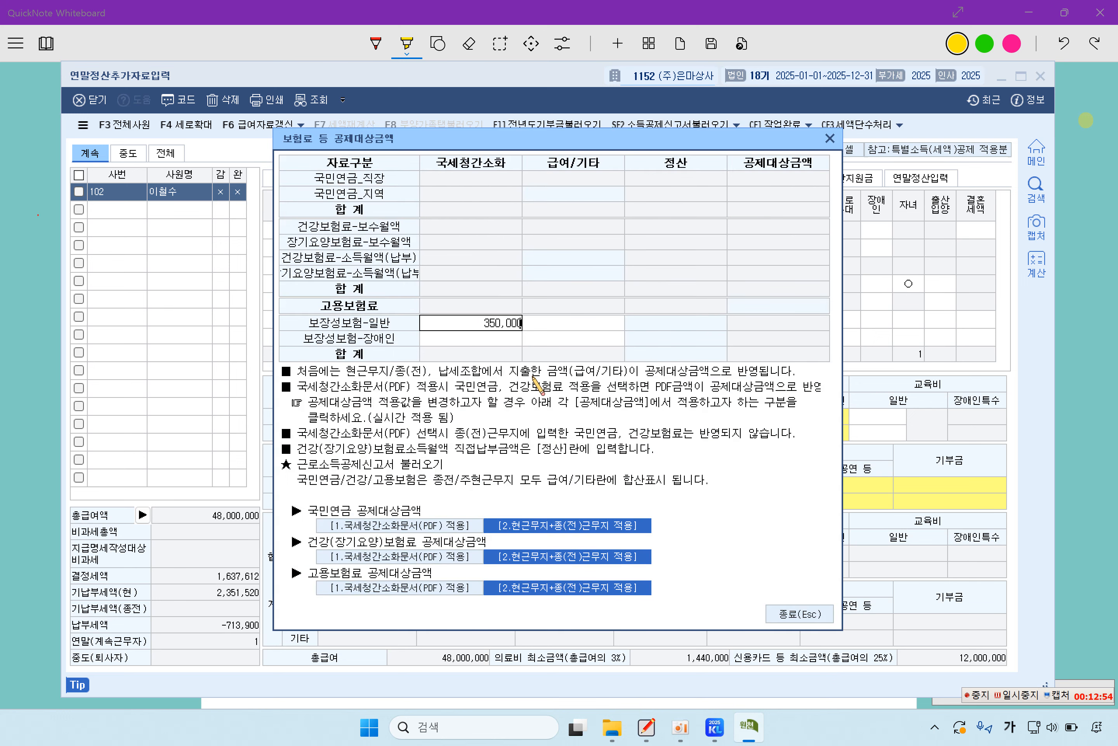
pyautogui.press('Return')
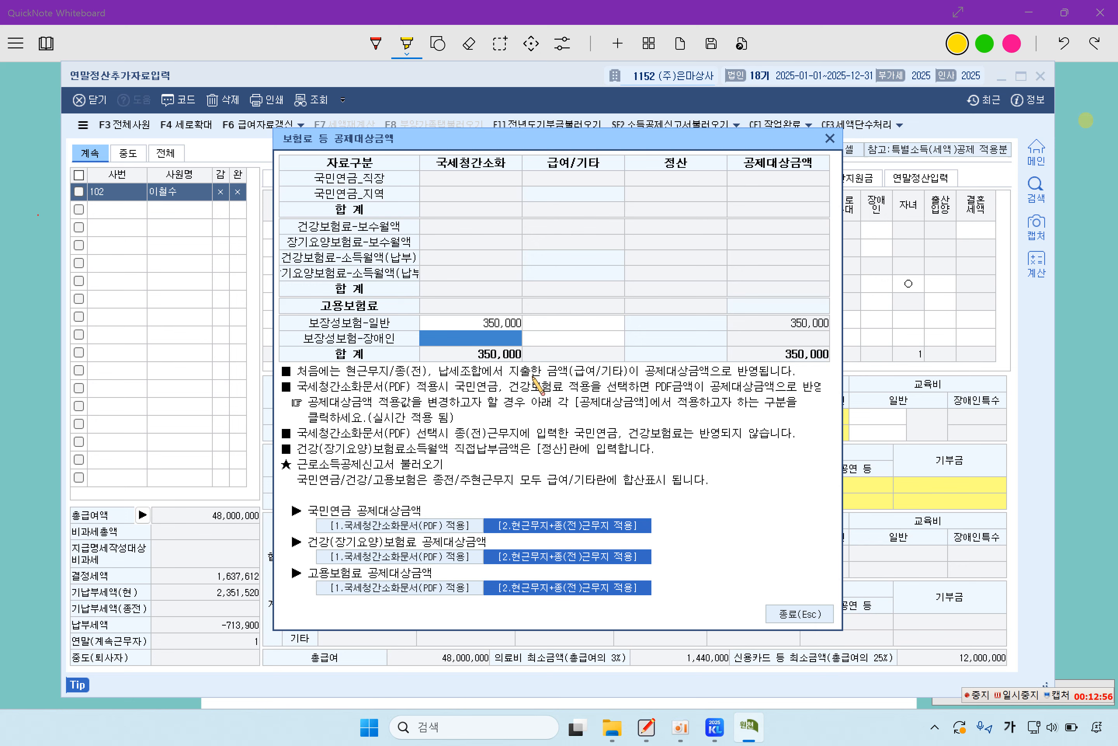
pyautogui.click(799, 613)
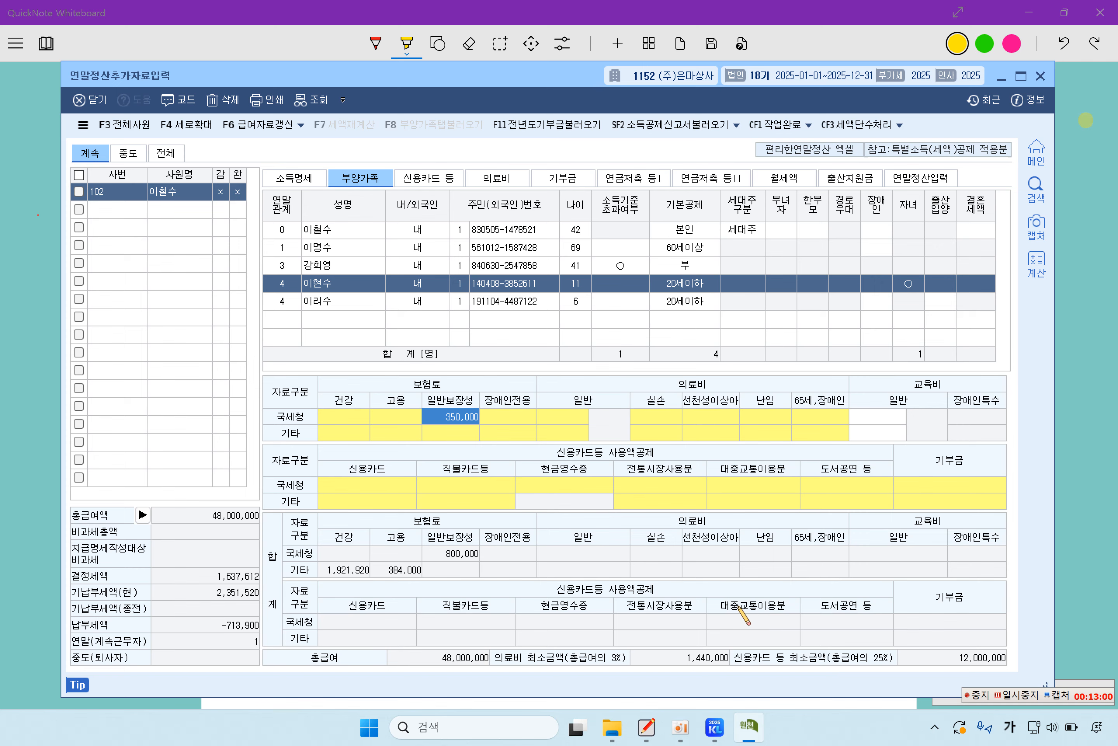
# Step: Highlight the taxpayer's 5,000,000 graduate tuition and the son's 8,000,000원 elementary tuition
pyautogui.click(20, 426)
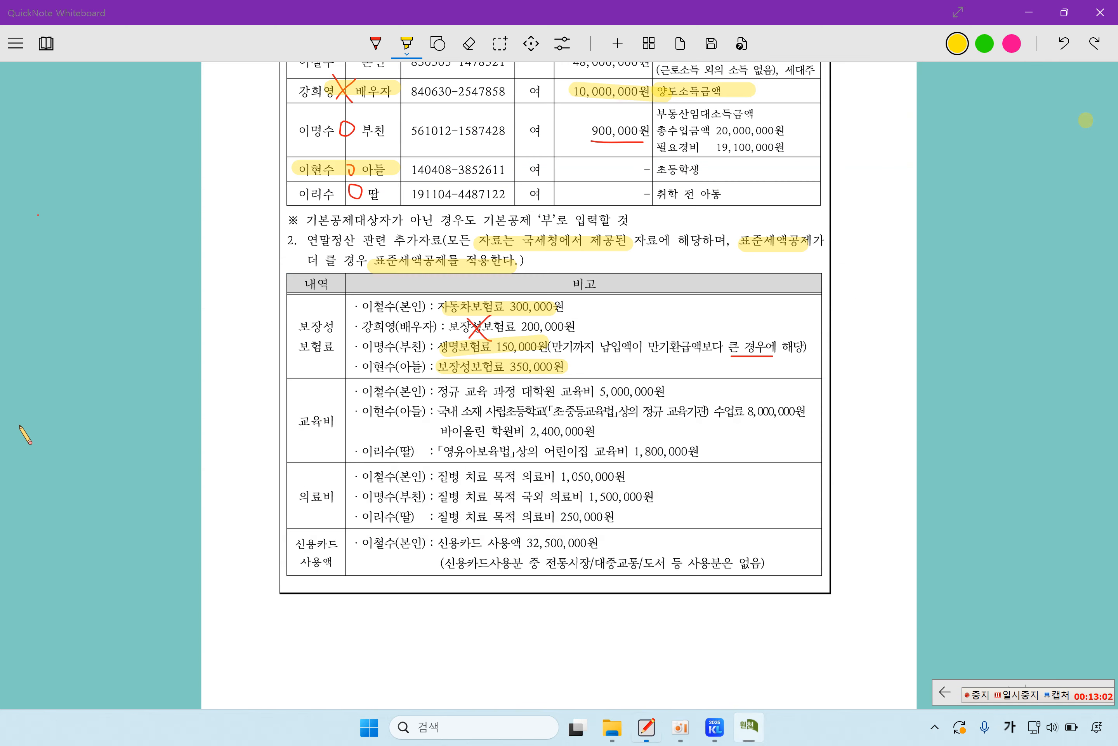
pyautogui.moveTo(384, 389); pyautogui.dragTo(432, 390)
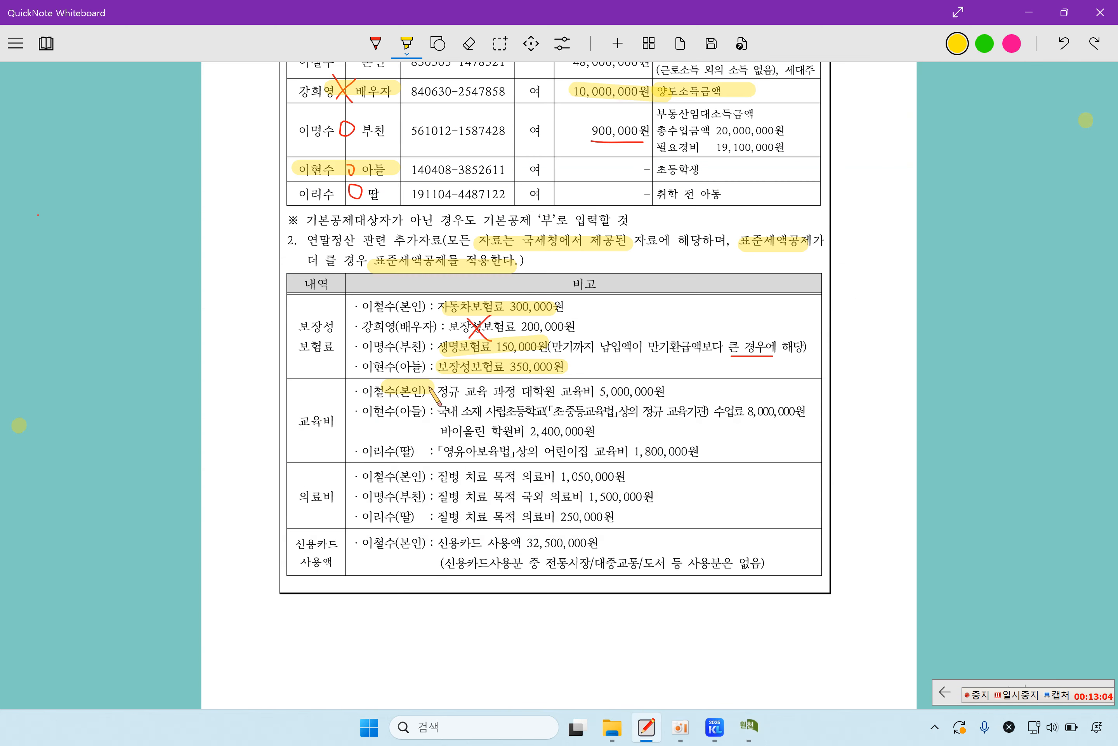
pyautogui.moveTo(523, 391); pyautogui.dragTo(656, 391)
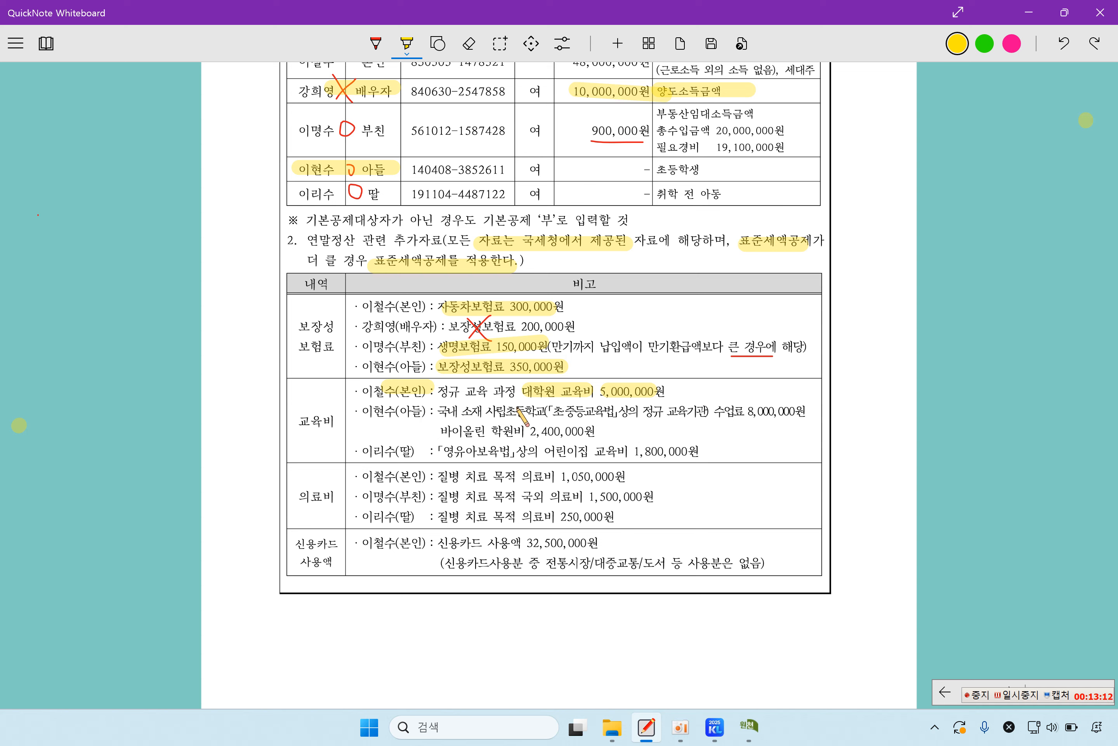
pyautogui.moveTo(511, 410); pyautogui.dragTo(551, 410)
pyautogui.moveTo(718, 410); pyautogui.dragTo(807, 409)
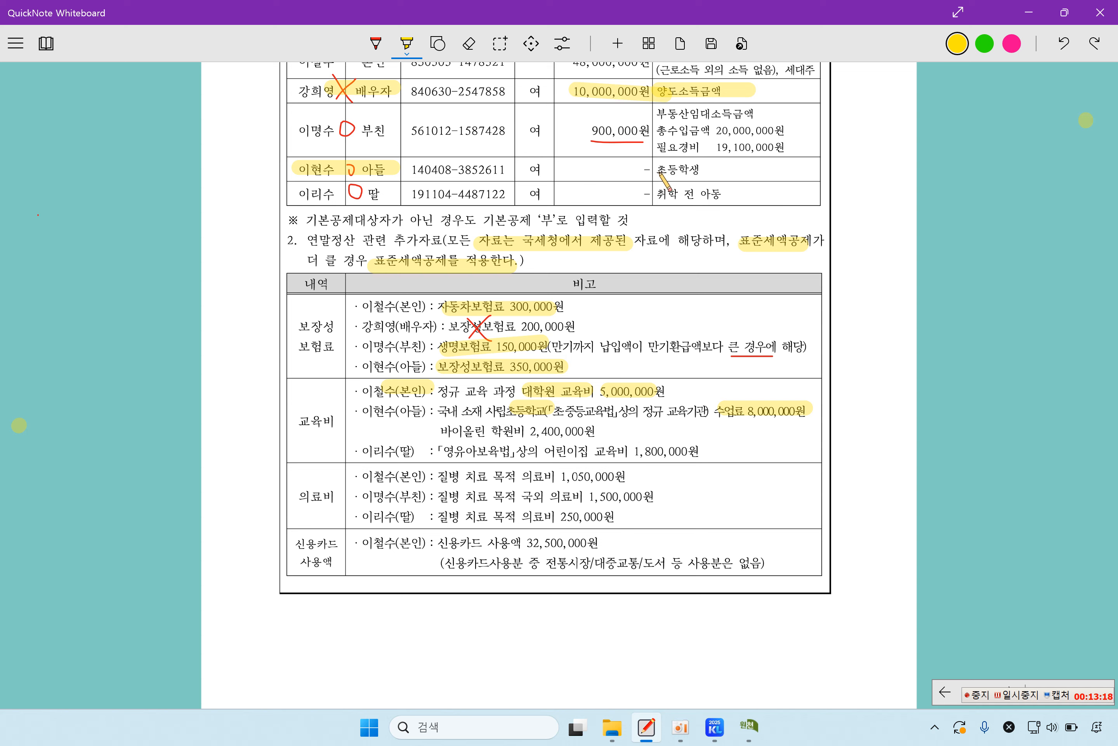
pyautogui.moveTo(658, 171); pyautogui.dragTo(706, 169)
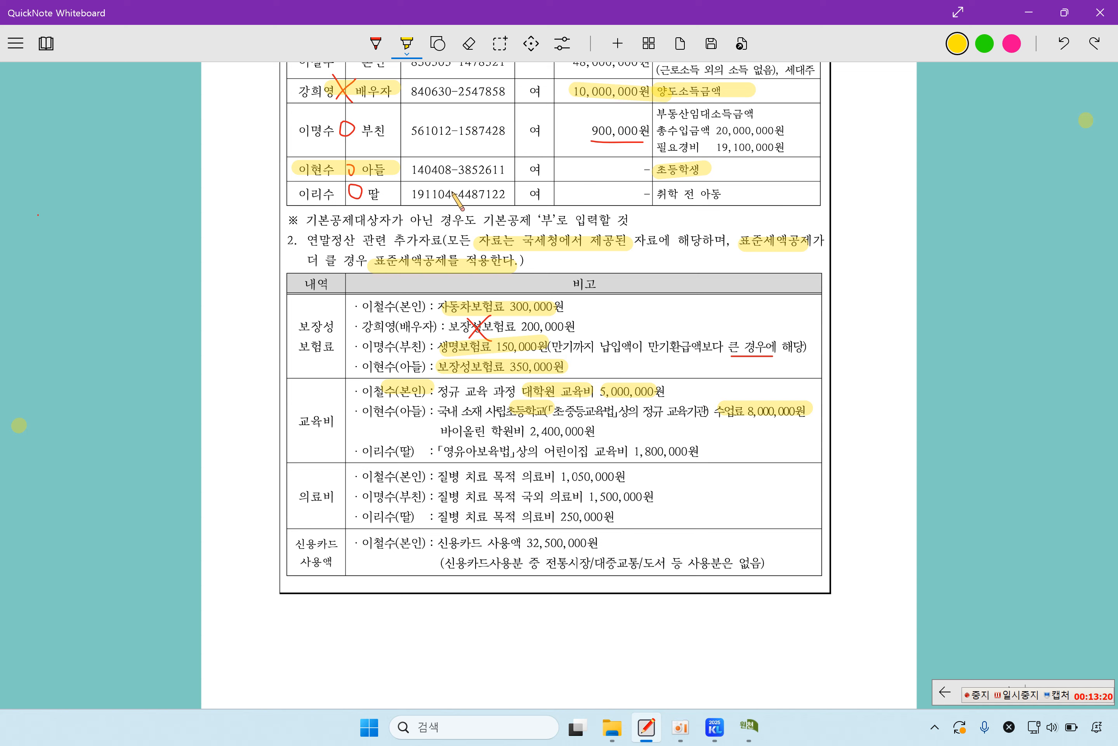
# Step: Cross out the 2,400,000원 violin academy fee and mark the daughter's 1,800,000 어린이집 교육비
pyautogui.click(376, 44)
pyautogui.moveTo(570, 420)
pyautogui.mouseDown()
pyautogui.moveTo(552, 437)
pyautogui.moveTo(580, 445)
pyautogui.mouseUp()
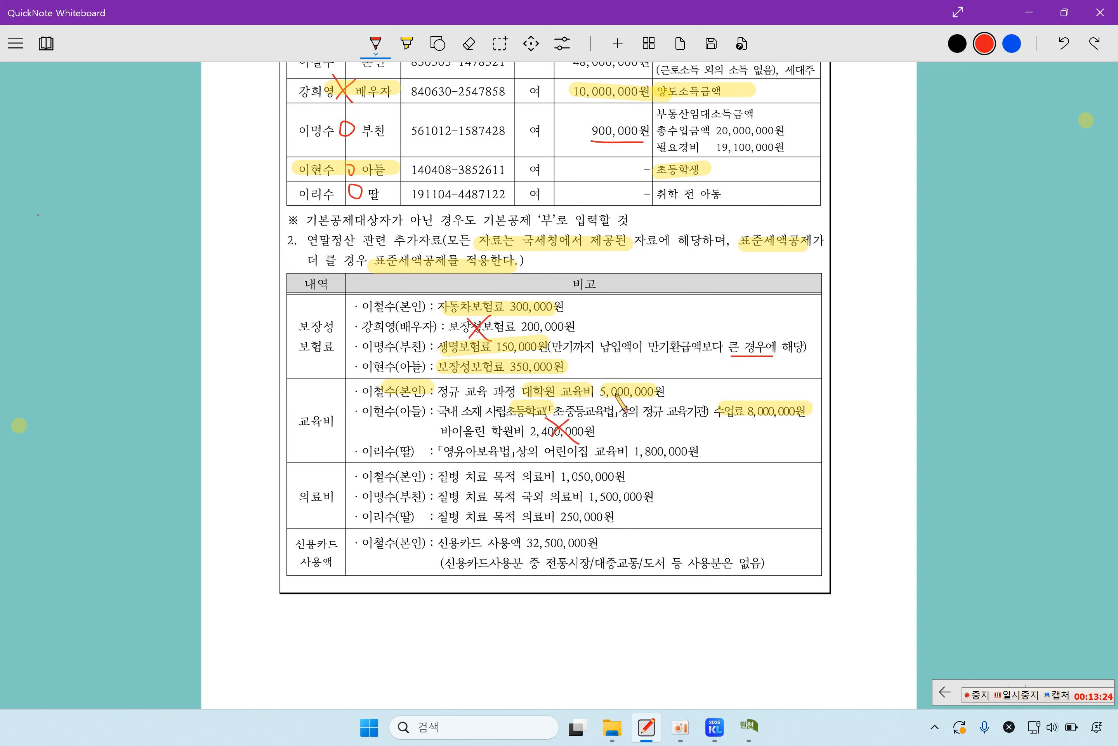
pyautogui.moveTo(662, 204); pyautogui.dragTo(743, 203)
pyautogui.moveTo(545, 460); pyautogui.dragTo(691, 462)
pyautogui.click(407, 43)
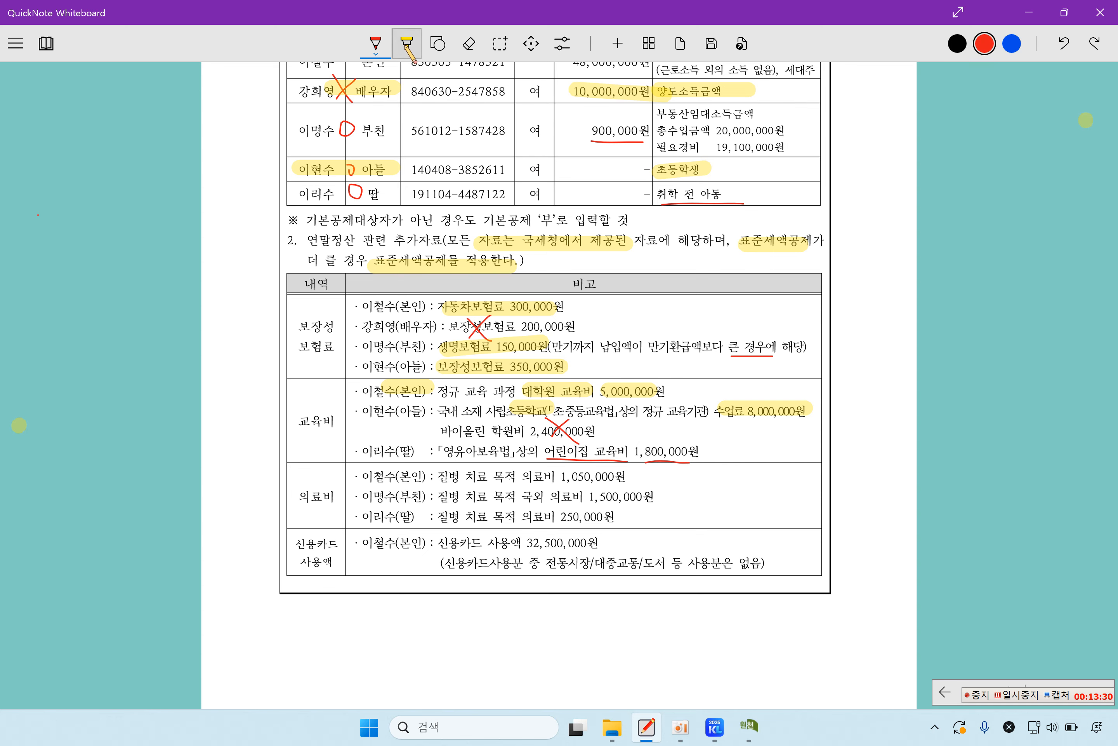
pyautogui.moveTo(555, 448); pyautogui.dragTo(698, 450)
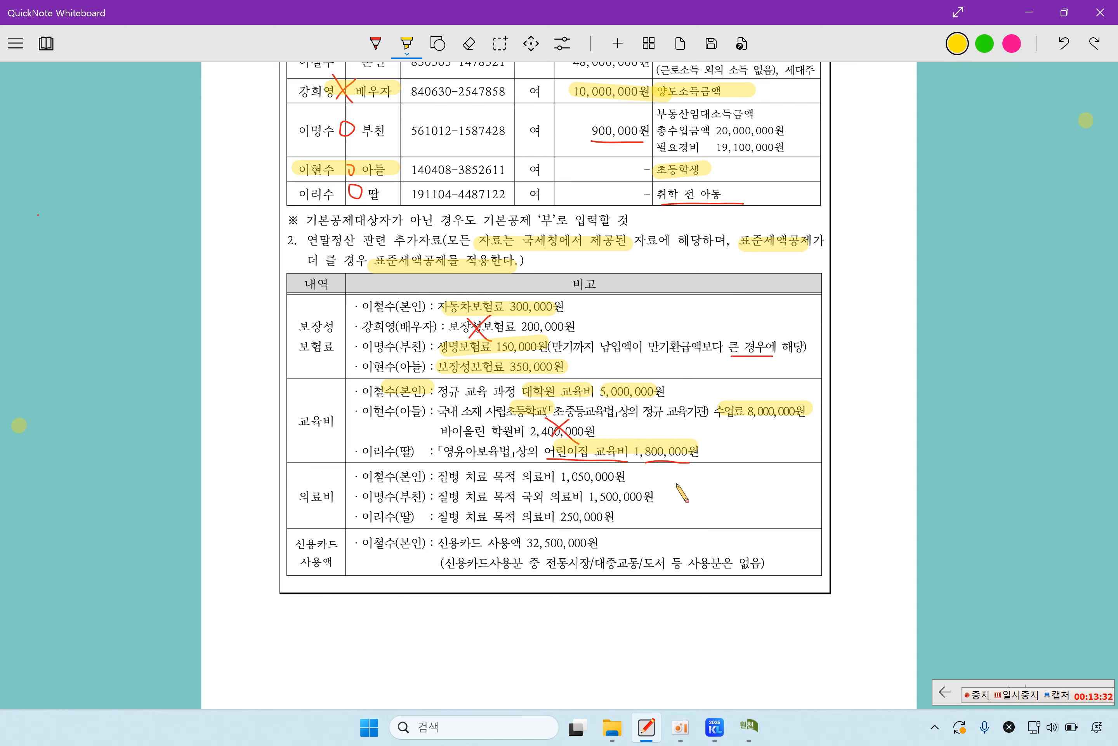
pyautogui.click(749, 728)
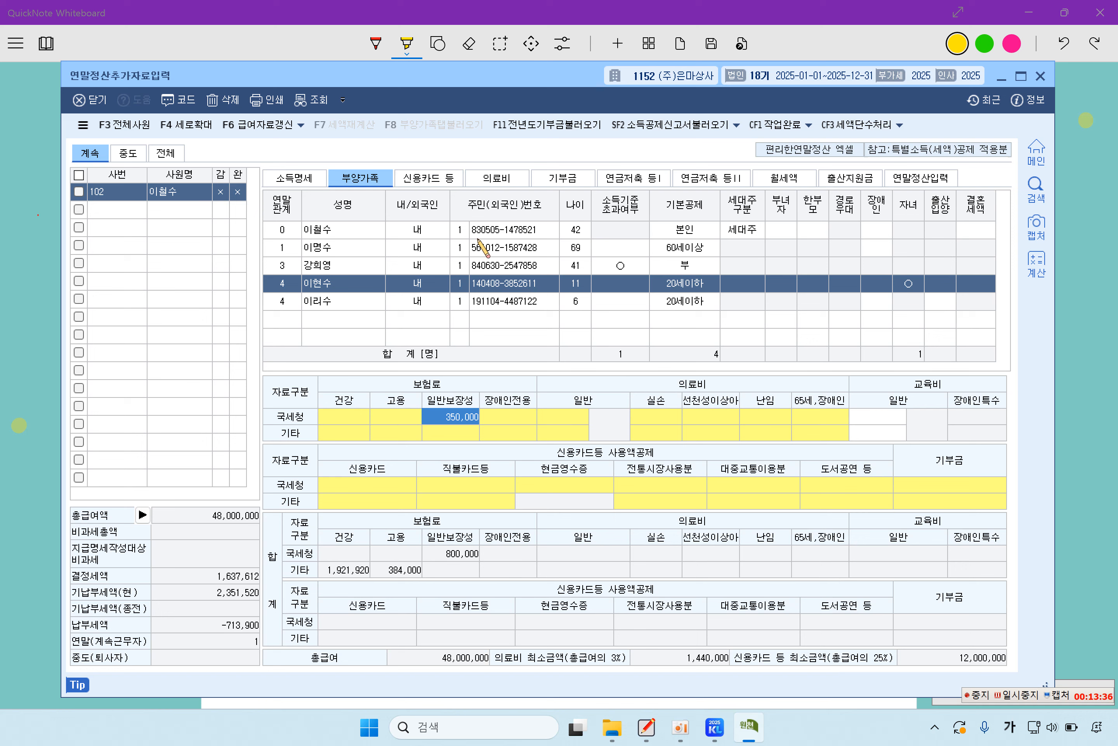
# Step: Enter 5,000,000 as the taxpayer's general education cost
pyautogui.click(329, 230)
pyautogui.click(880, 418)
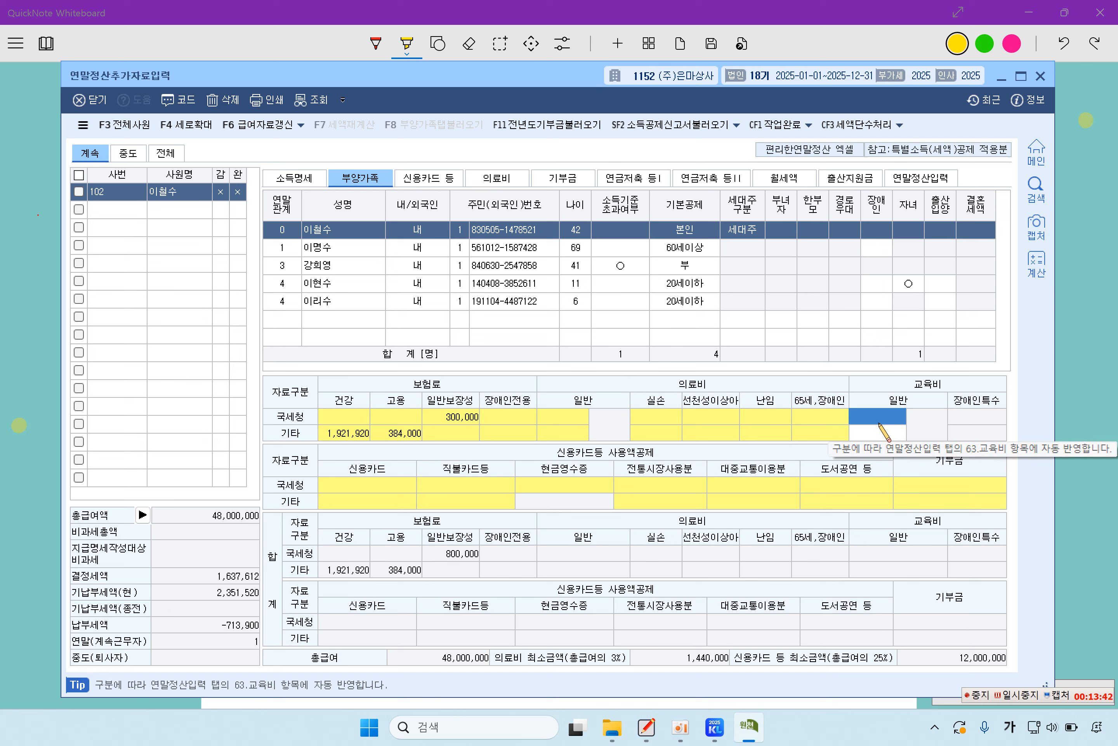
pyautogui.write('5000000')
pyautogui.press('Return')
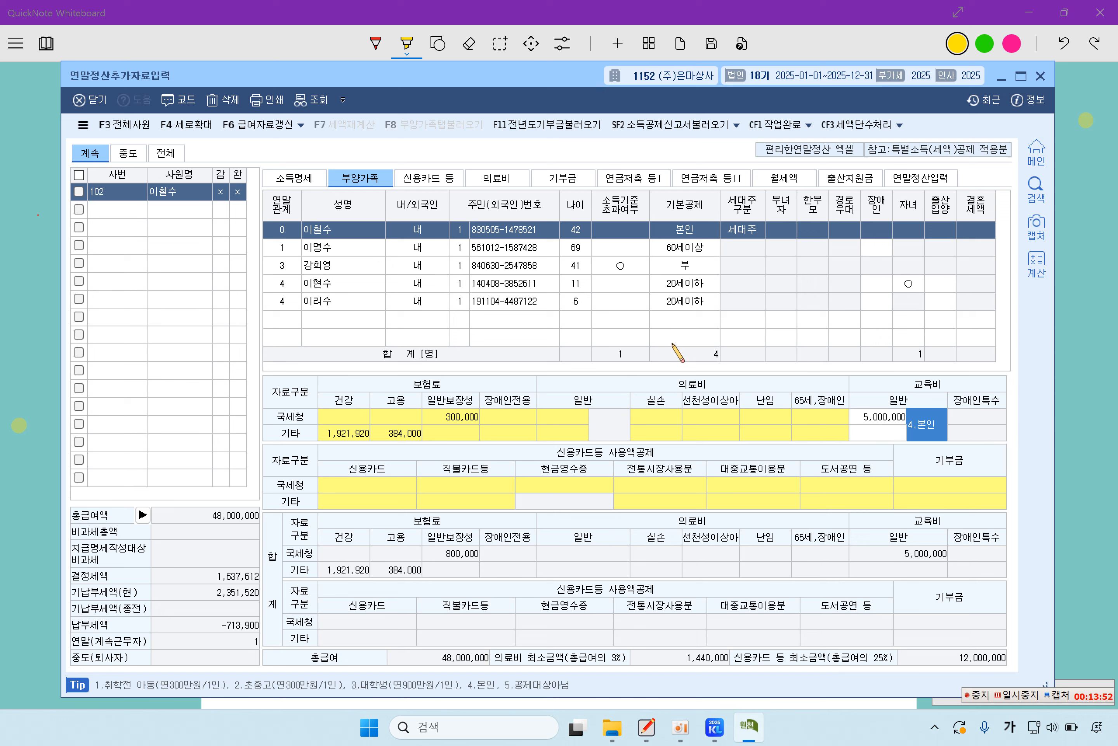
# Step: Enter 8,000,000 as the son's education cost with type 2.초중고
pyautogui.click(328, 285)
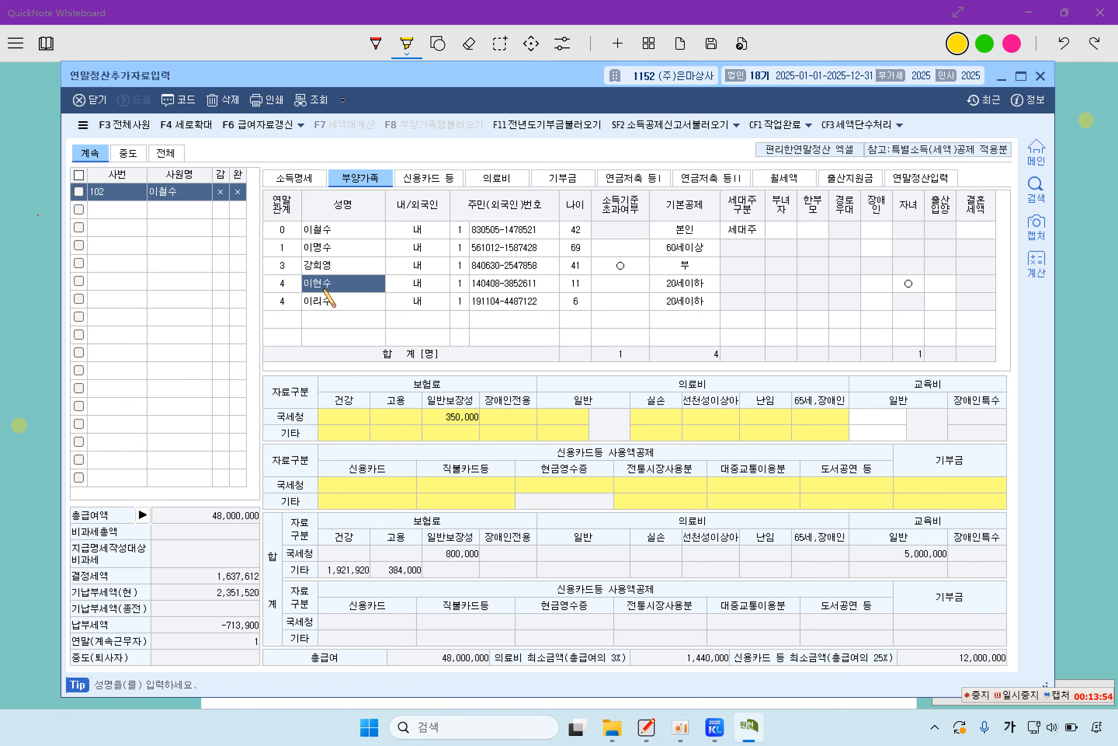
pyautogui.click(878, 413)
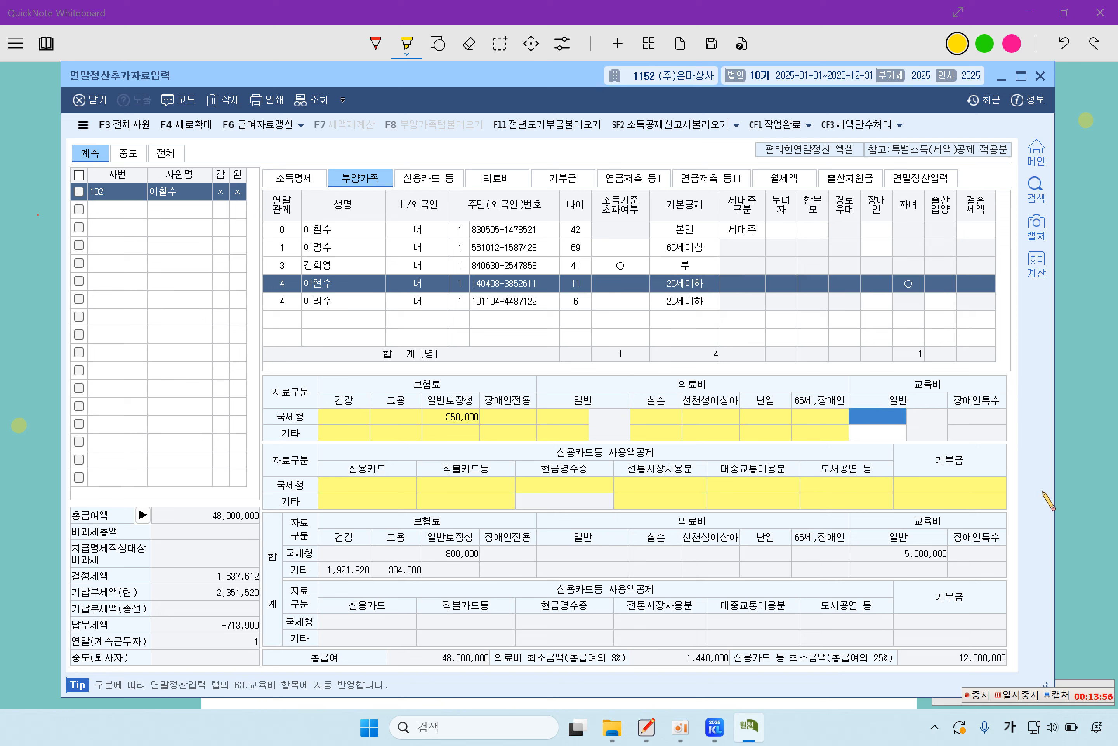
pyautogui.write('8000000')
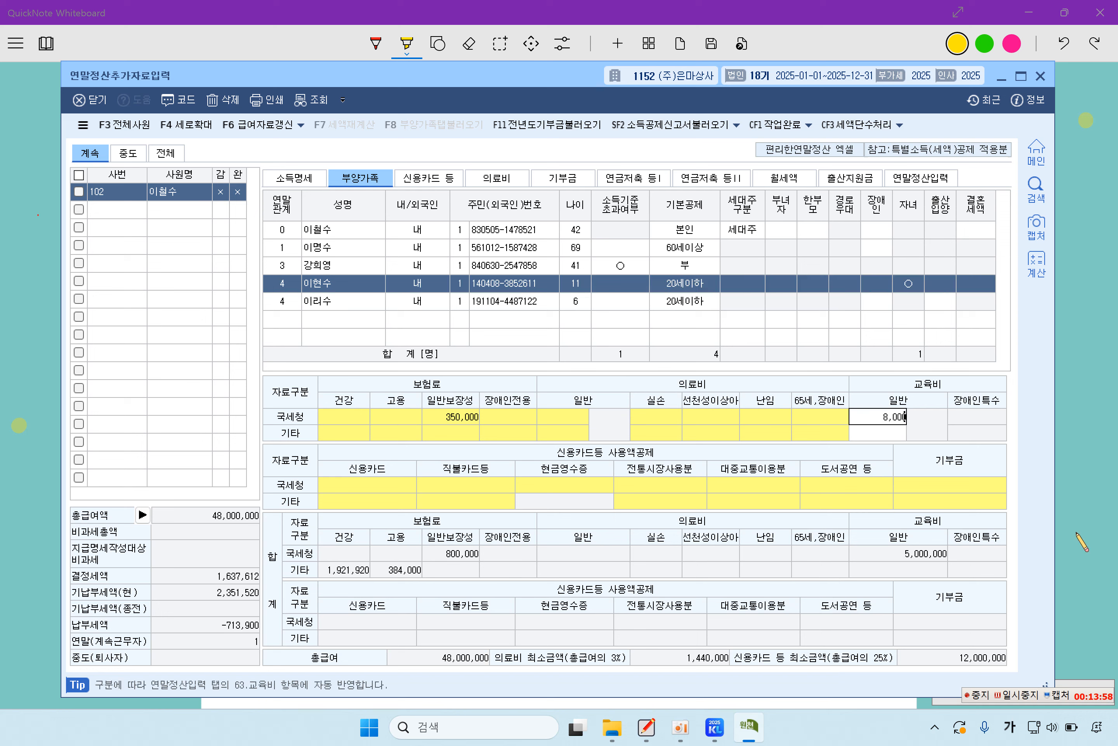
pyautogui.press('Return')
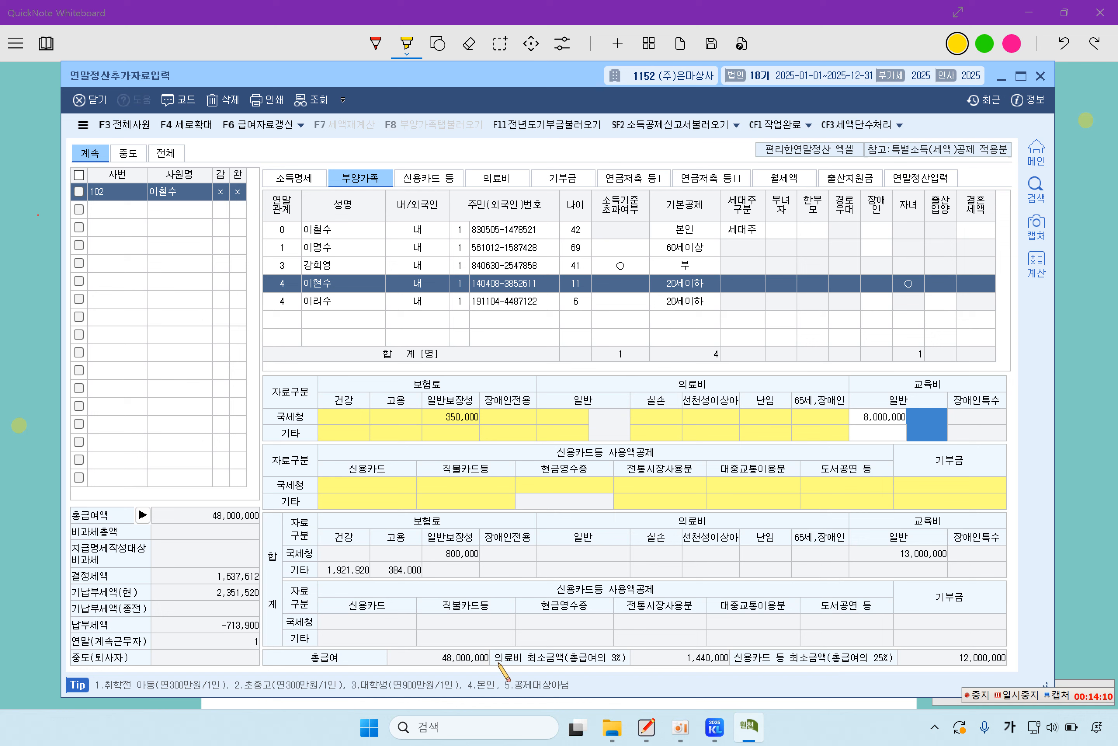
pyautogui.write('2')
pyautogui.press('Return')
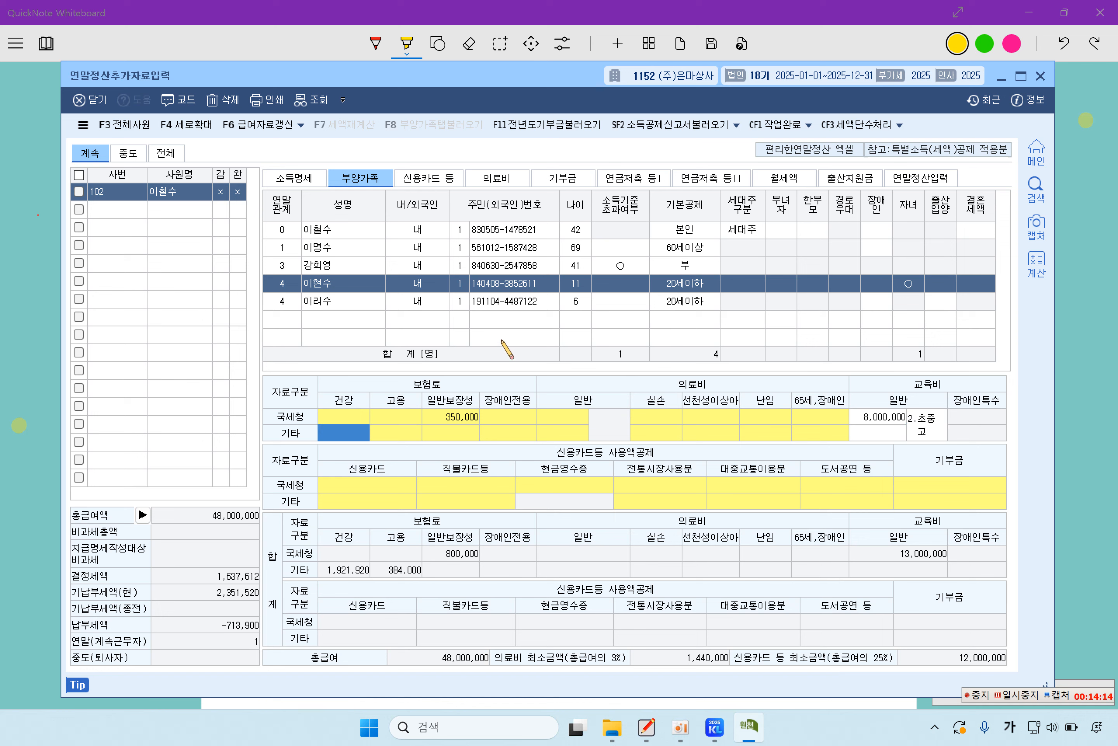
# Step: Enter 1,800,000 as the daughter's education cost
pyautogui.click(349, 299)
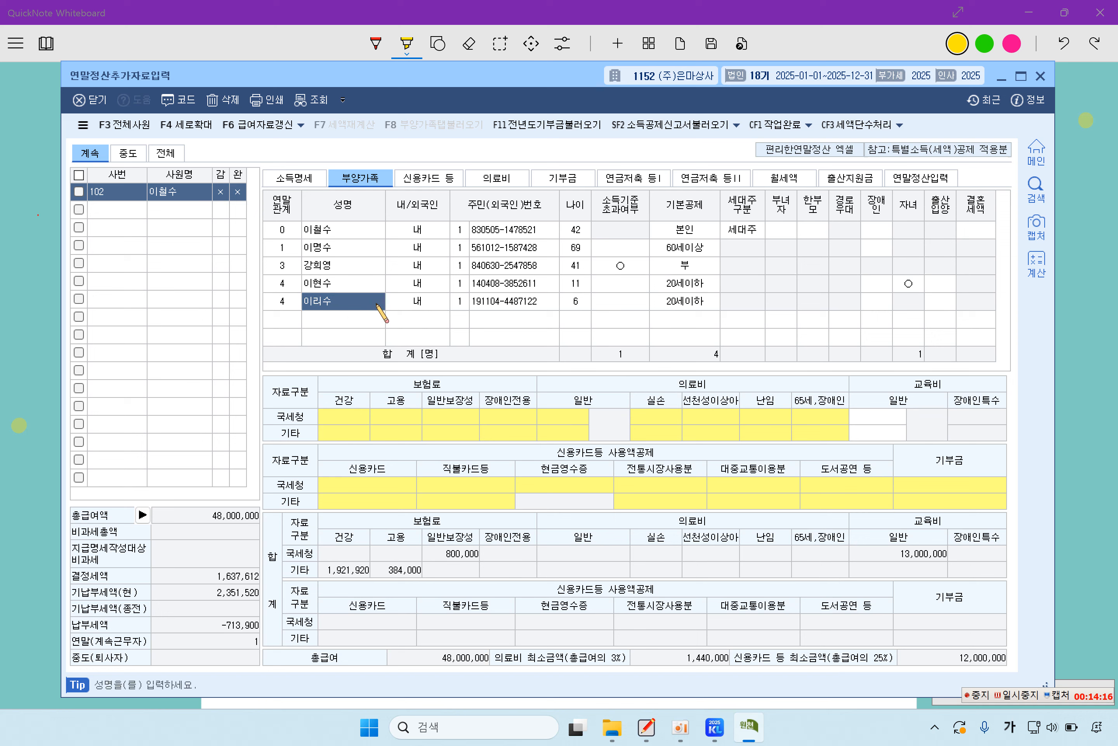
pyautogui.click(880, 418)
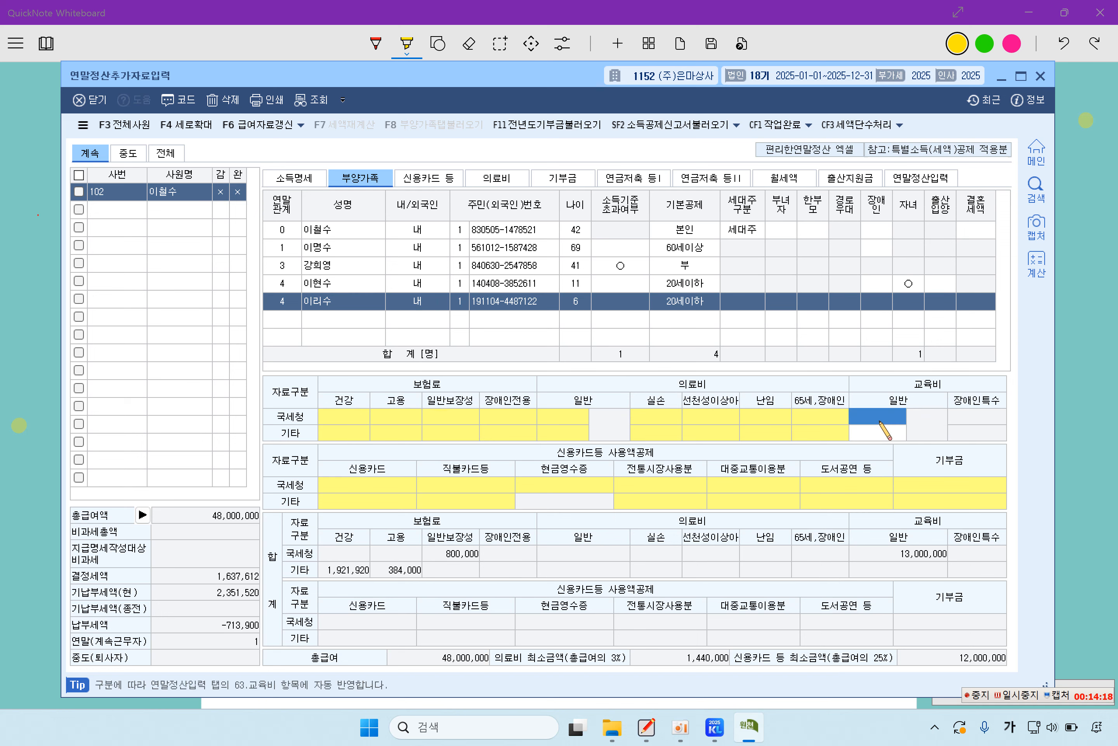
pyautogui.click(881, 419)
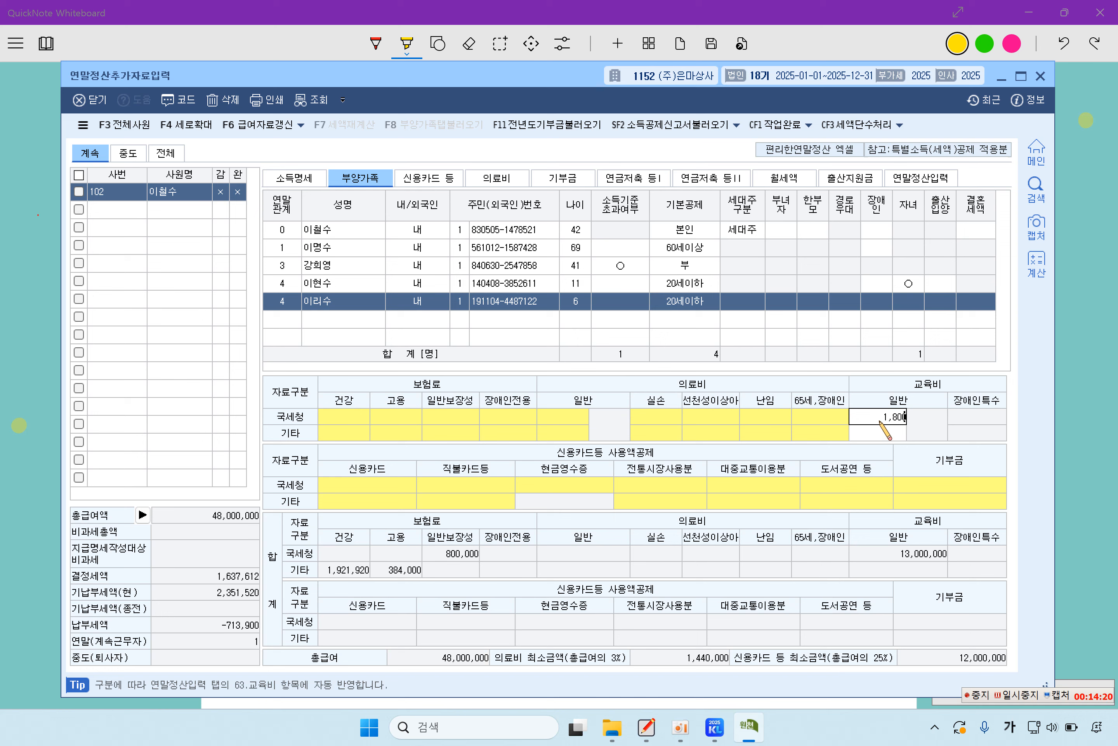
pyautogui.write('1800000')
pyautogui.press('Return')
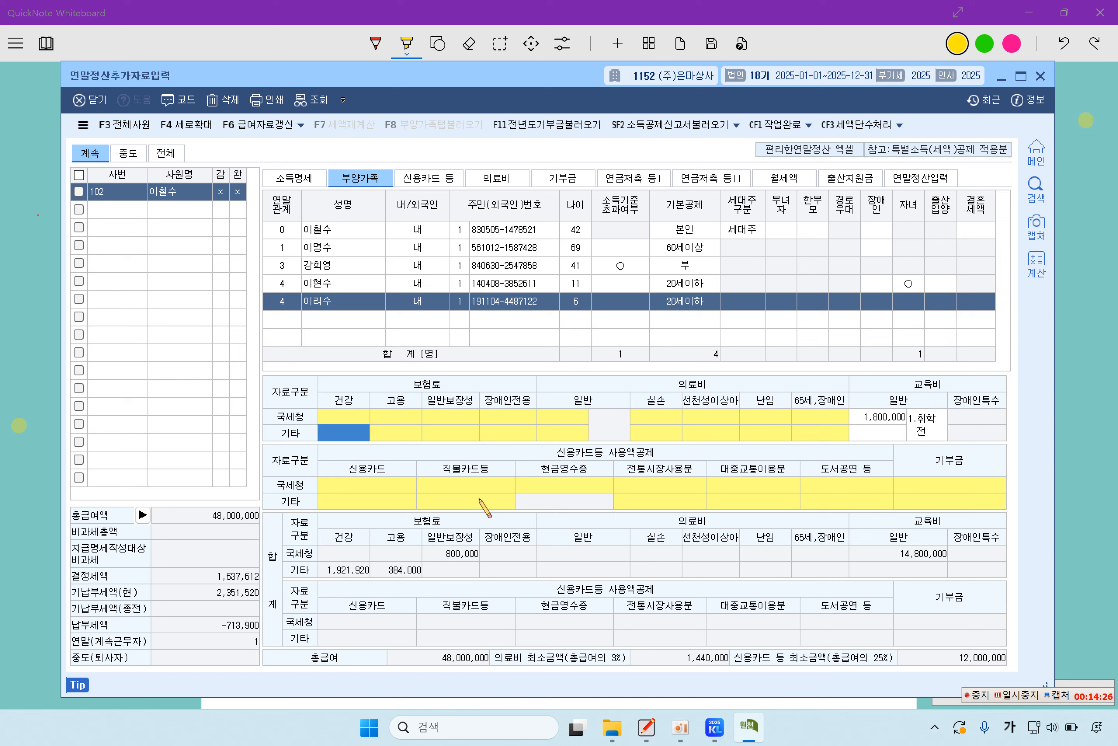
# Step: Review the entered amounts for the spouse, taxpayer, son and daughter
pyautogui.click(330, 268)
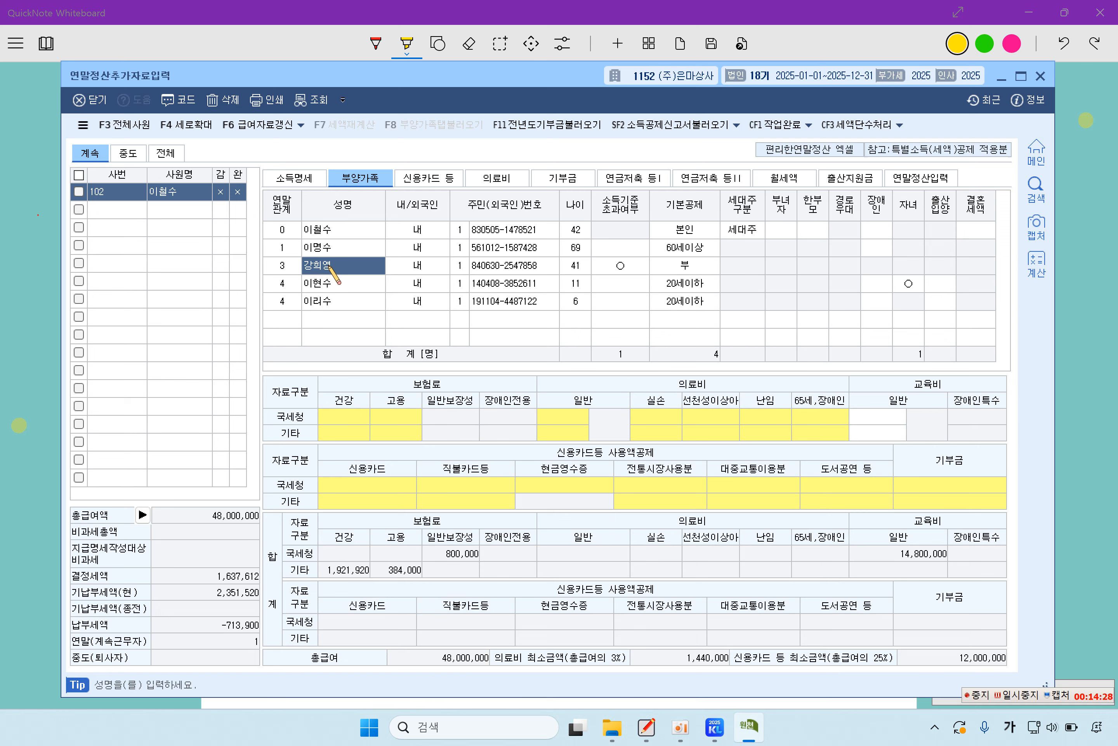
pyautogui.click(330, 230)
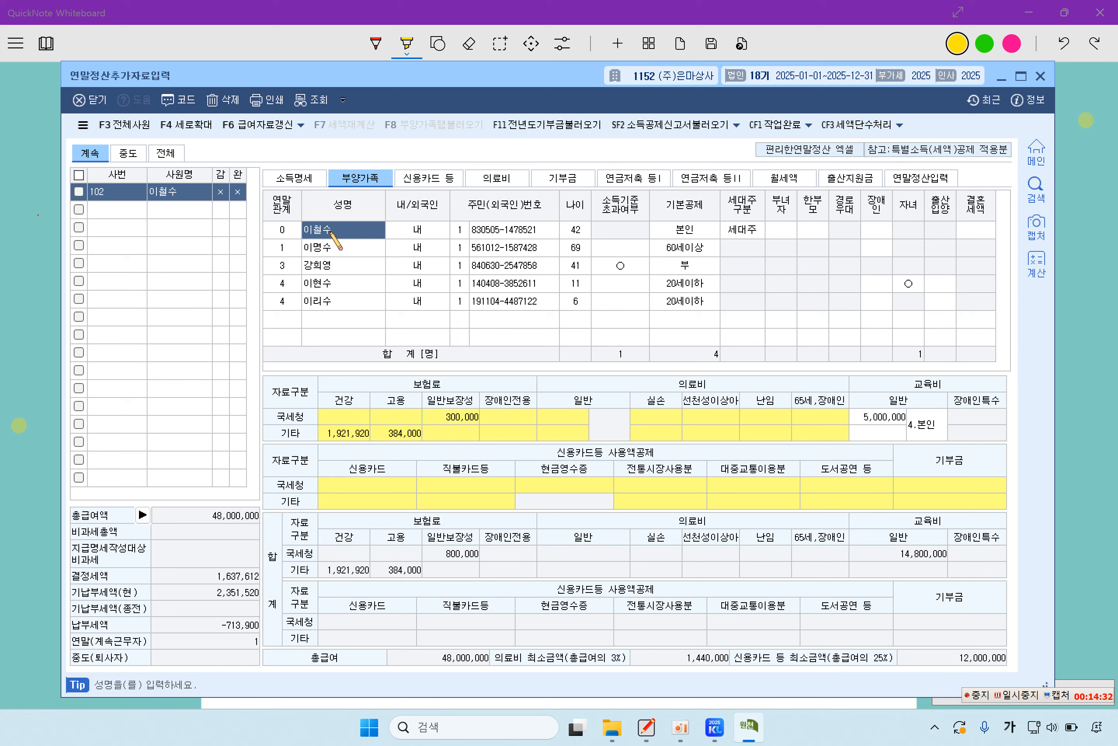
pyautogui.click(331, 283)
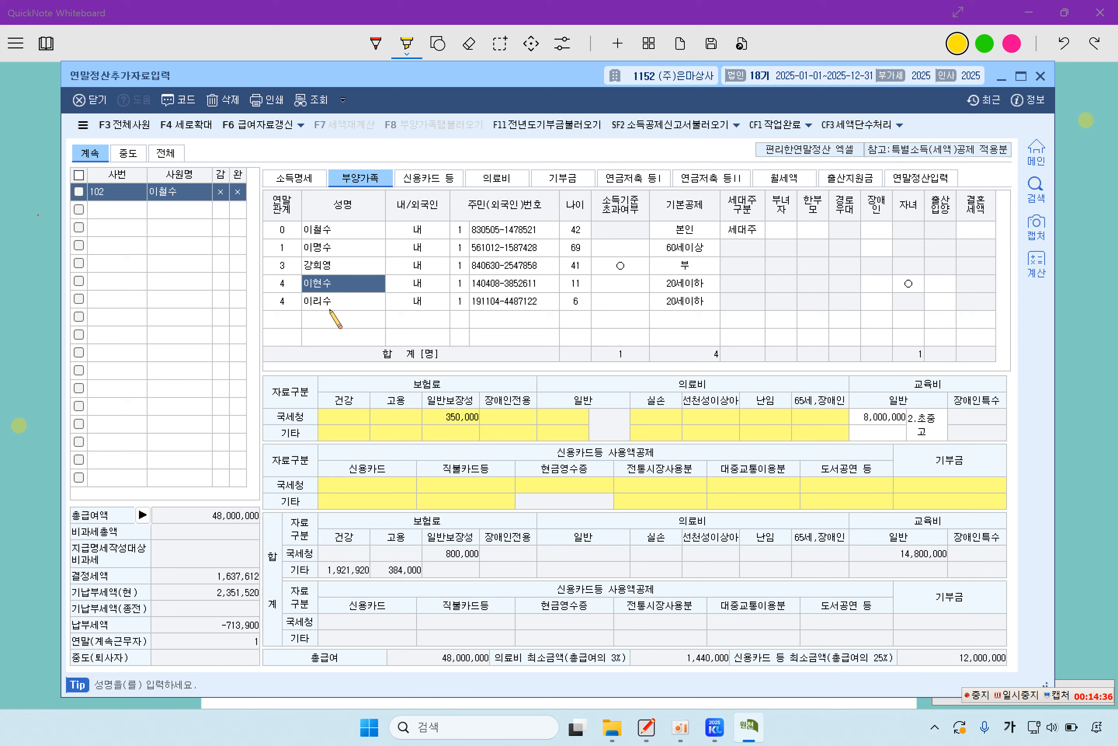
pyautogui.click(331, 301)
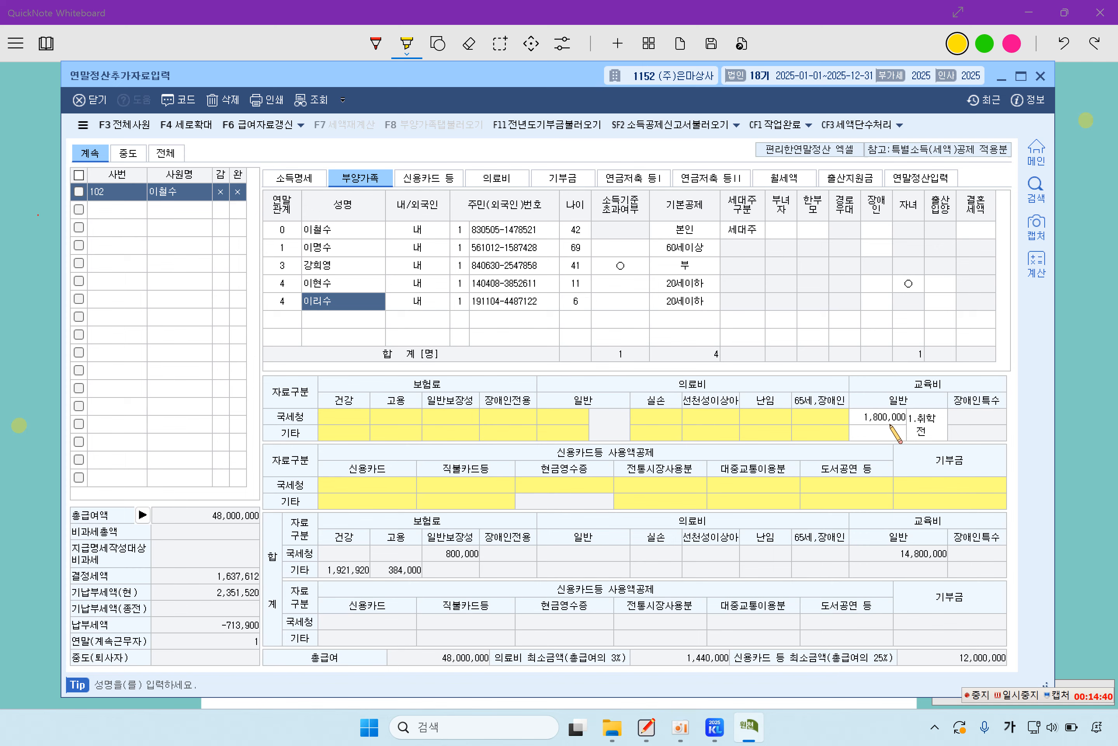
# Step: Highlight the employee's and daughter's 250,000원 medical costs, crossing out the father's overseas 1,500,000원
pyautogui.click(21, 449)
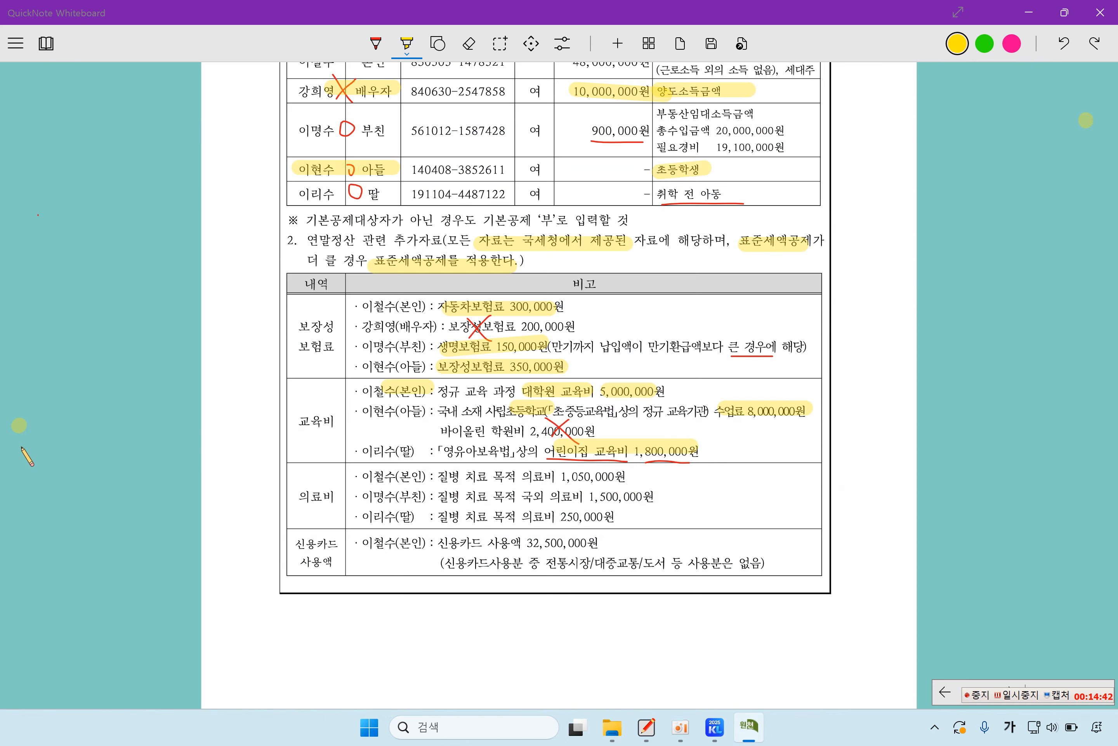
pyautogui.moveTo(298, 497); pyautogui.dragTo(340, 498)
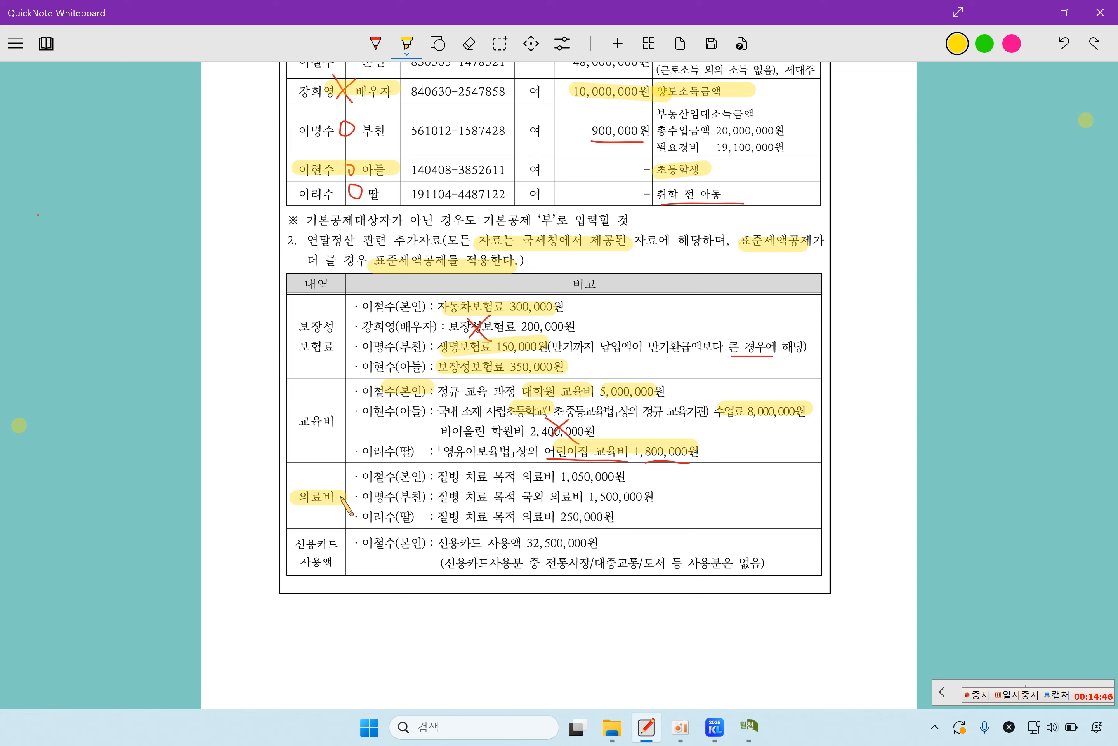
pyautogui.moveTo(438, 476); pyautogui.dragTo(547, 476)
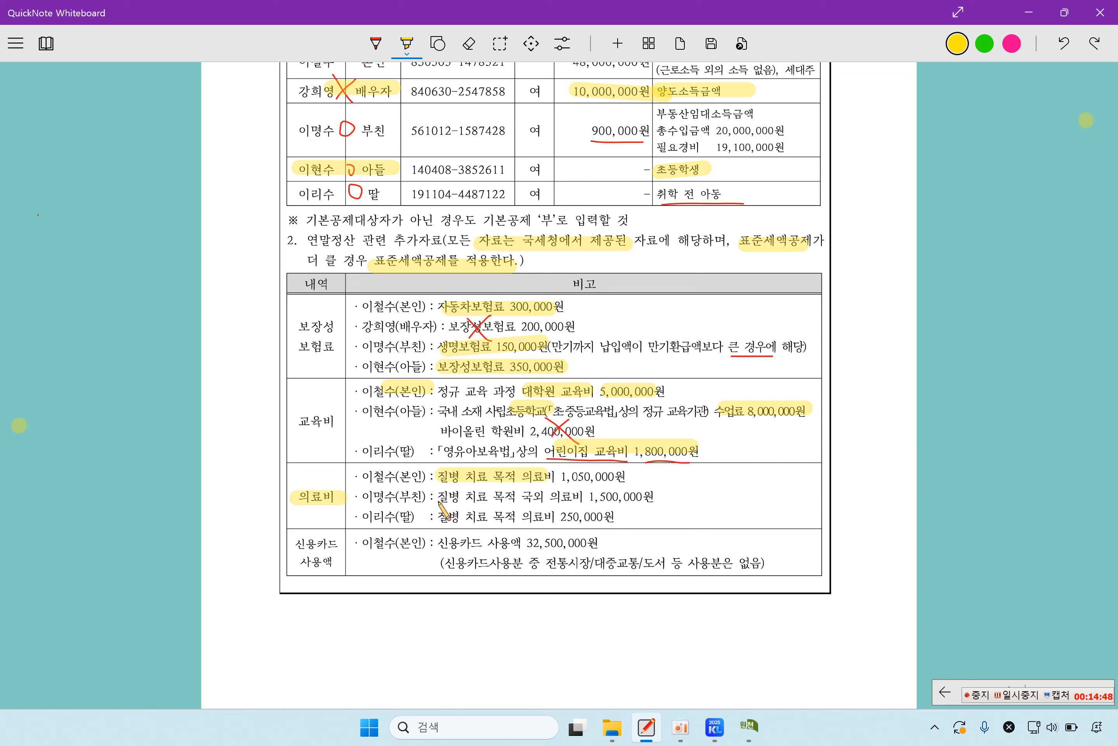
pyautogui.moveTo(432, 496); pyautogui.dragTo(543, 496)
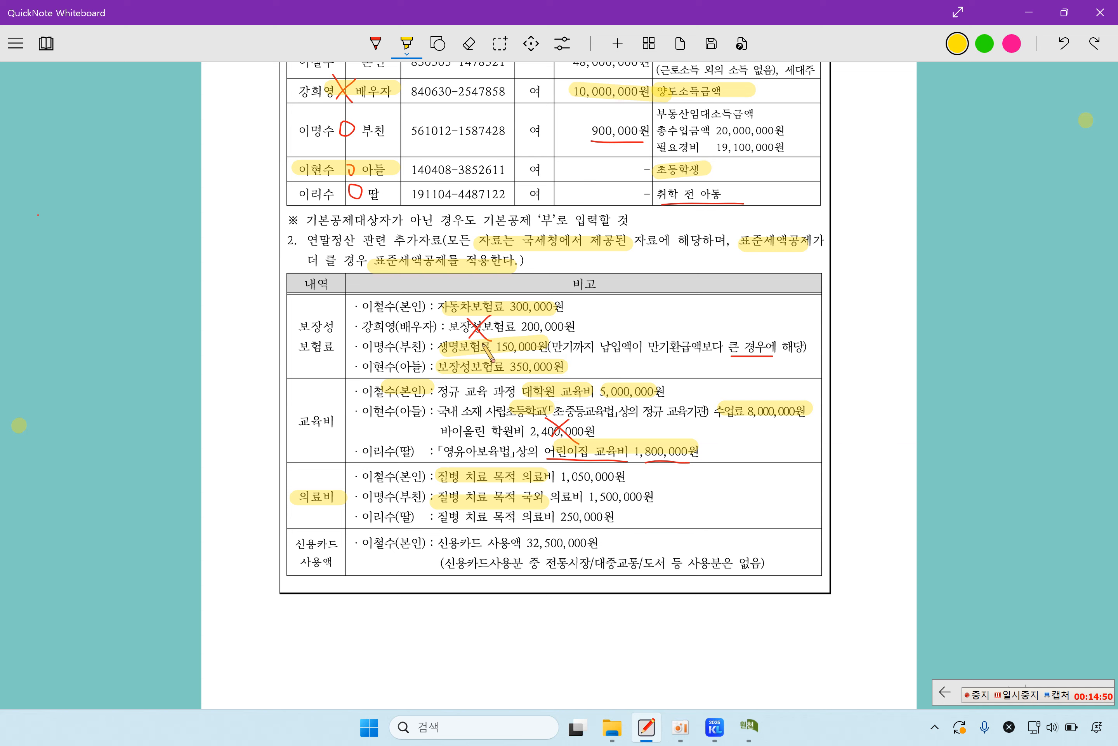
pyautogui.click(377, 44)
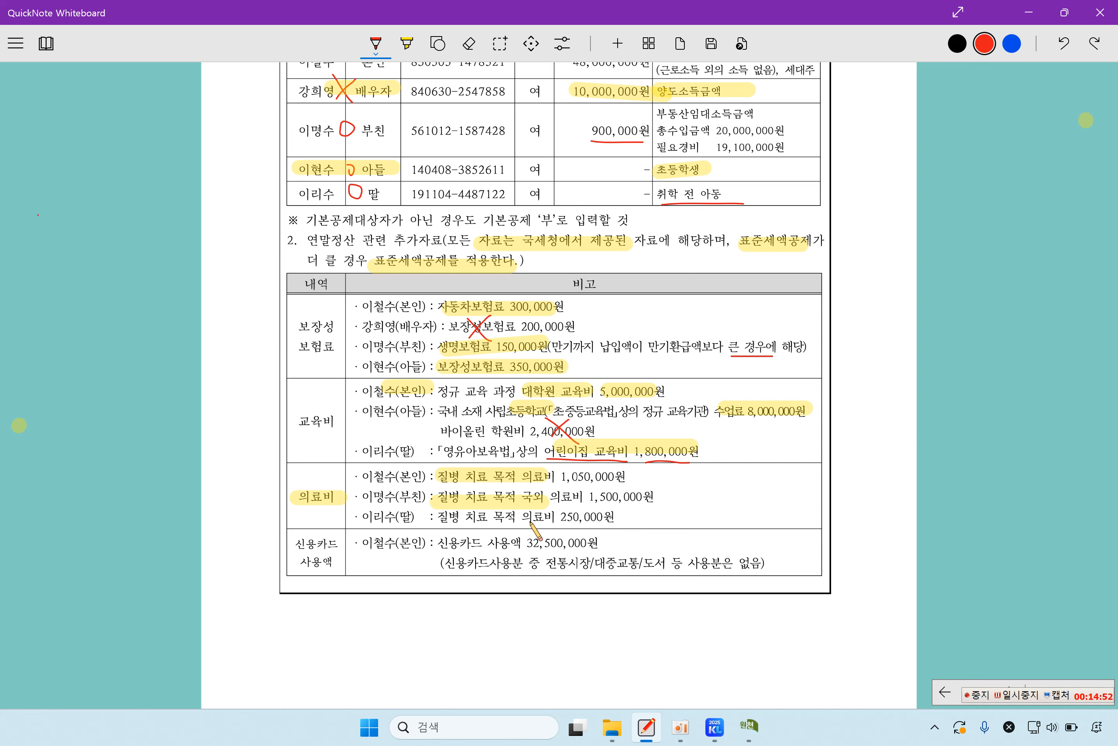
pyautogui.moveTo(522, 504); pyautogui.dragTo(549, 506)
pyautogui.moveTo(644, 480)
pyautogui.mouseDown()
pyautogui.moveTo(612, 510)
pyautogui.moveTo(644, 513)
pyautogui.mouseUp()
pyautogui.moveTo(435, 530); pyautogui.dragTo(546, 525)
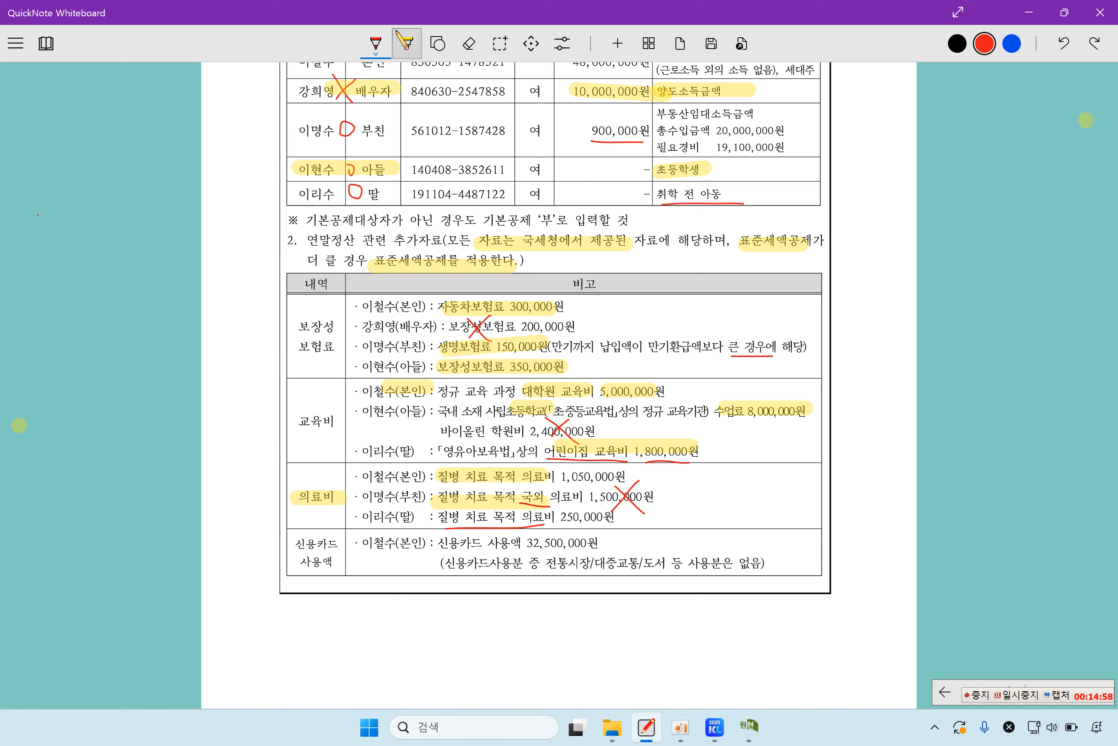
pyautogui.click(407, 43)
pyautogui.moveTo(465, 518); pyautogui.dragTo(595, 518)
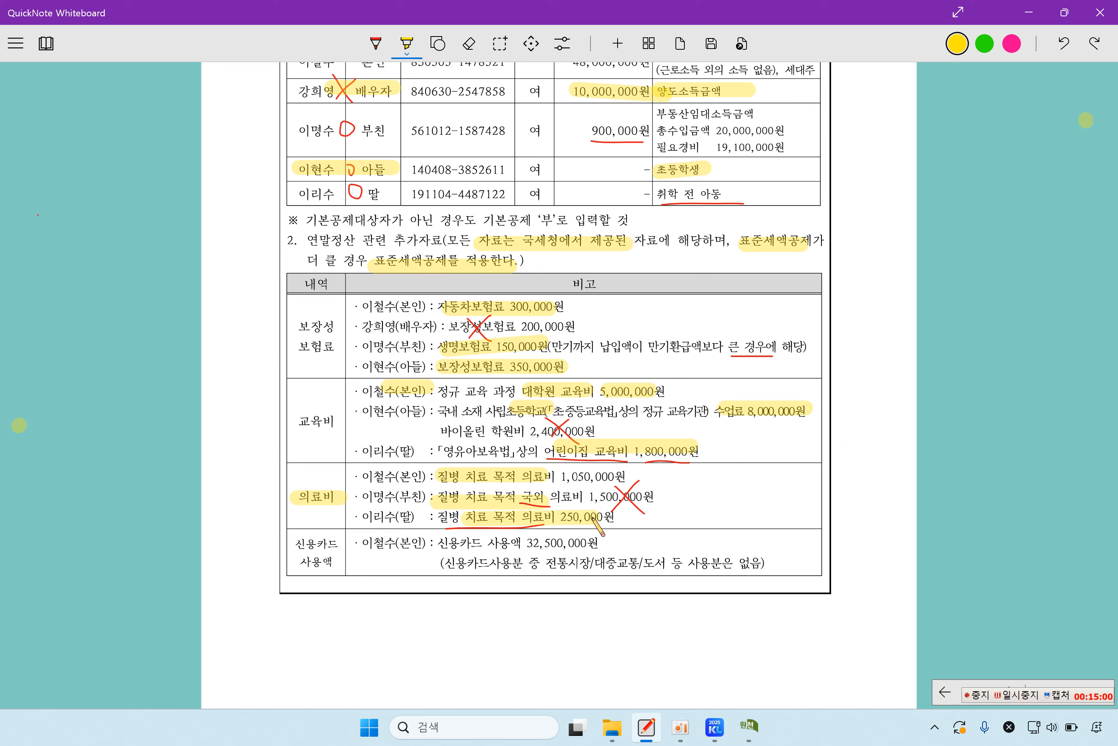
# Step: Record 1,050,000 of medical expenses for the employee with proof code 1.국세청장
pyautogui.click(760, 729)
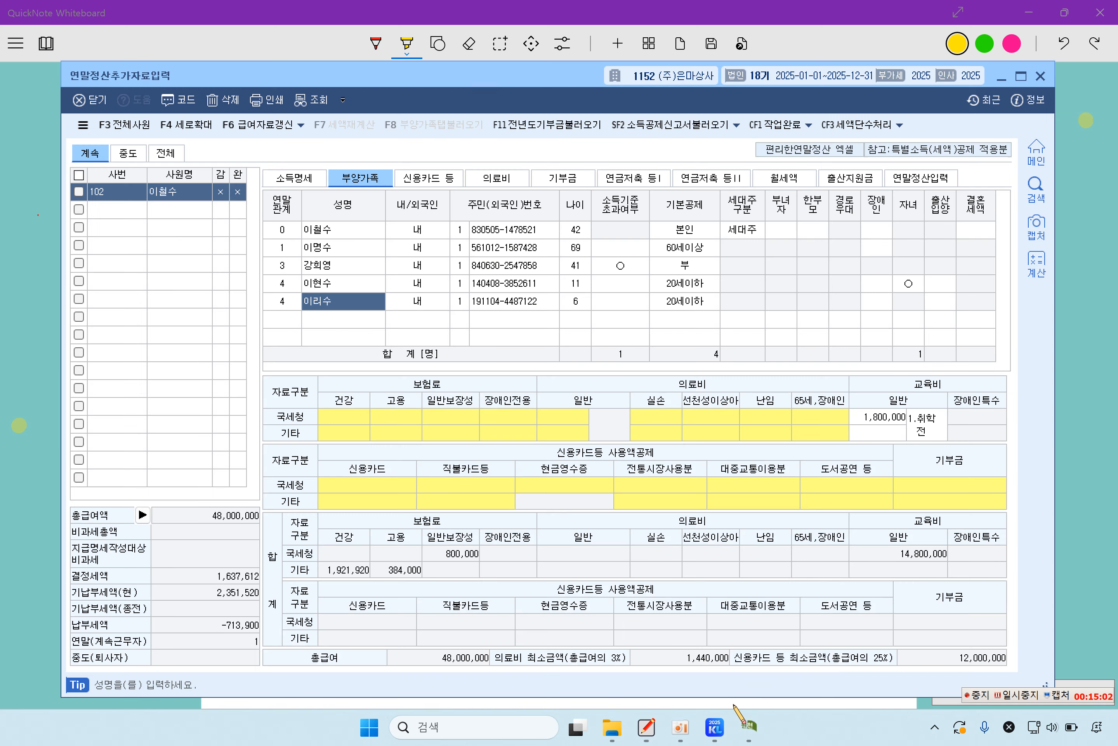
pyautogui.click(481, 183)
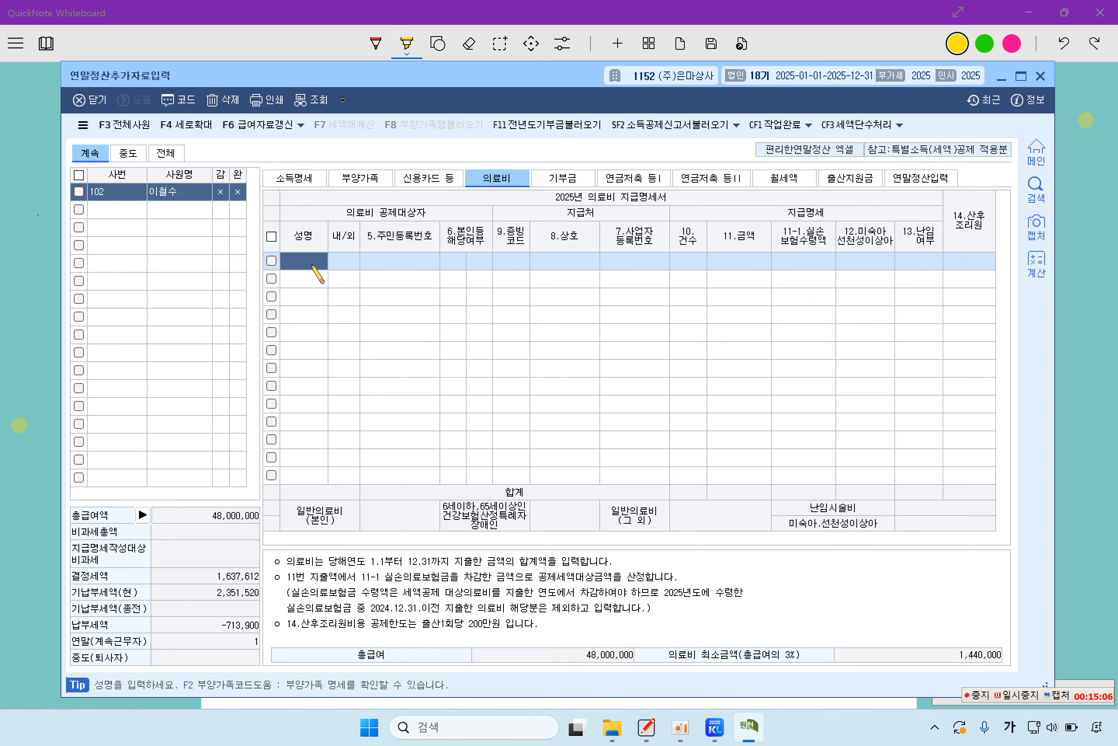
pyautogui.press('F2')
pyautogui.doubleClick(434, 311)
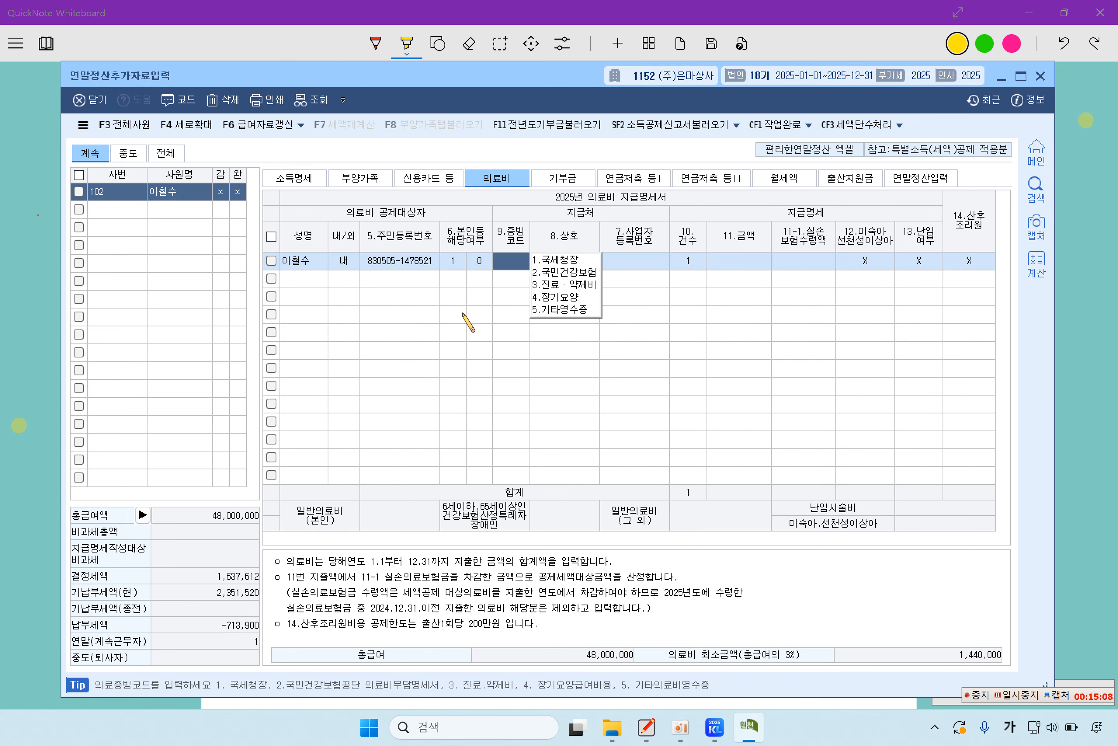
pyautogui.click(569, 260)
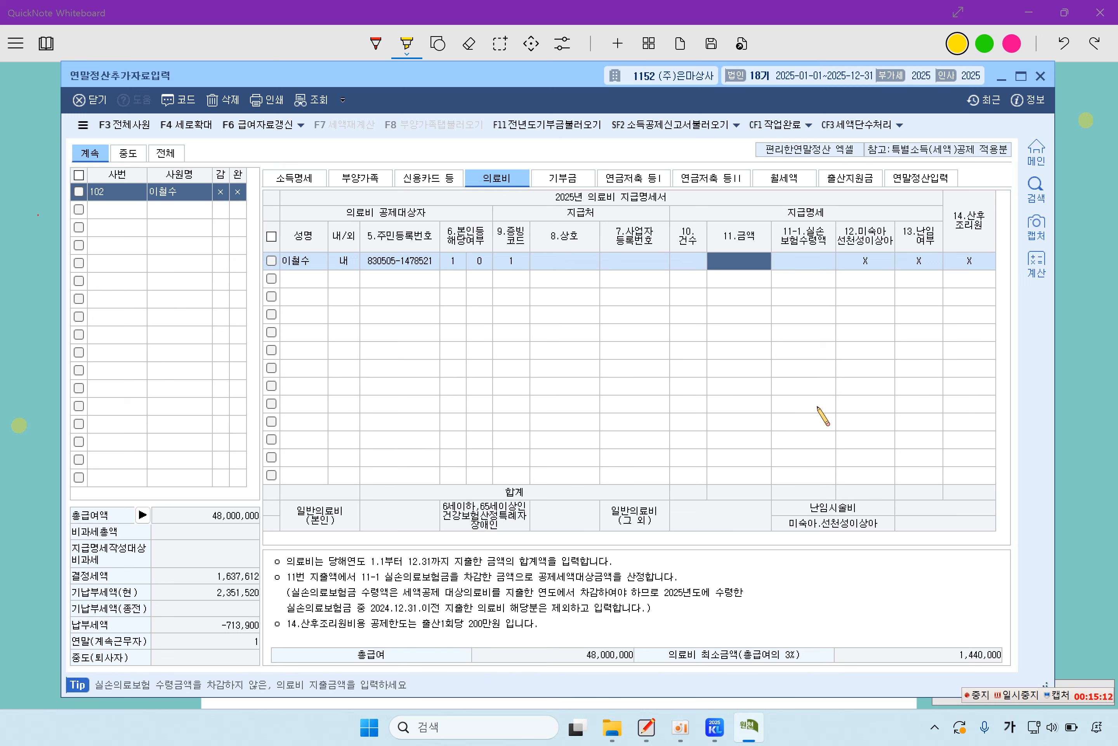
pyautogui.write('105')
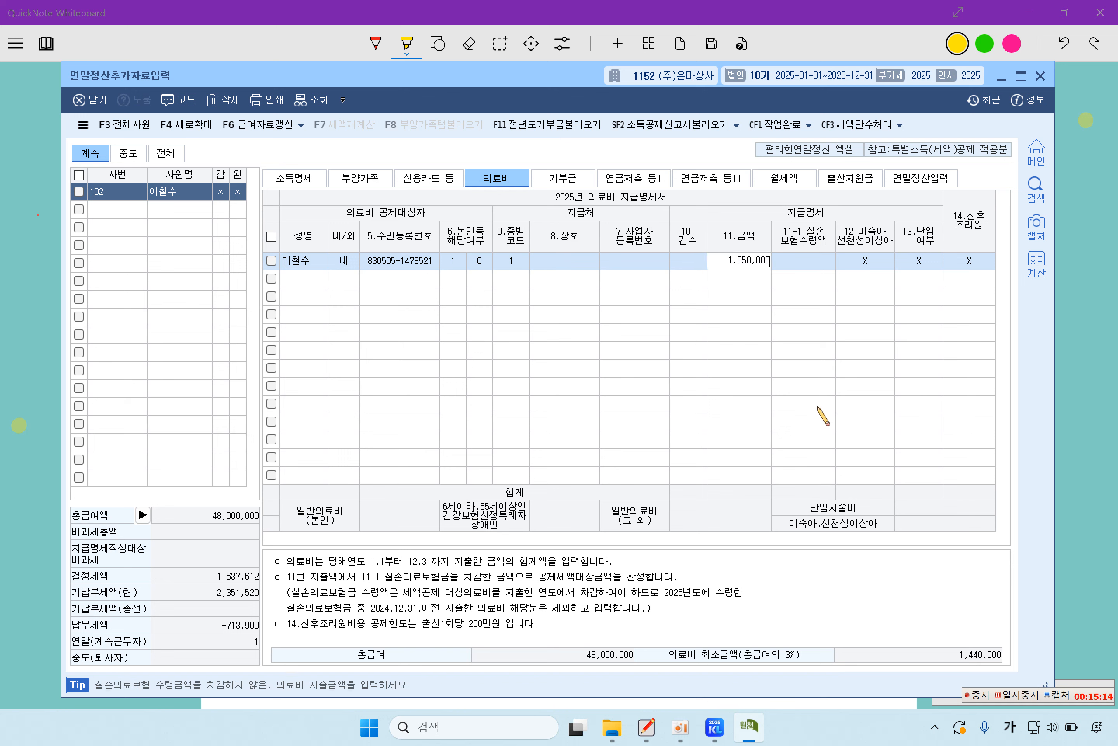
pyautogui.press('Return')
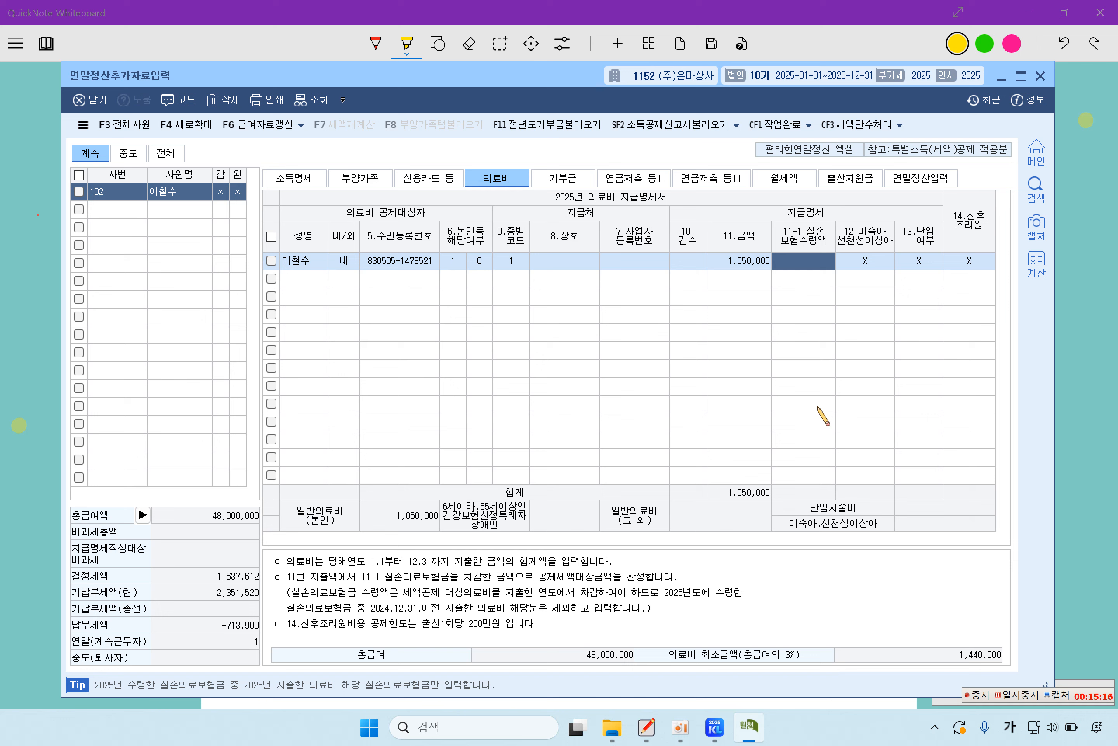
pyautogui.press('Return')
pyautogui.press('Return')
pyautogui.press('Return')
pyautogui.press('Return')
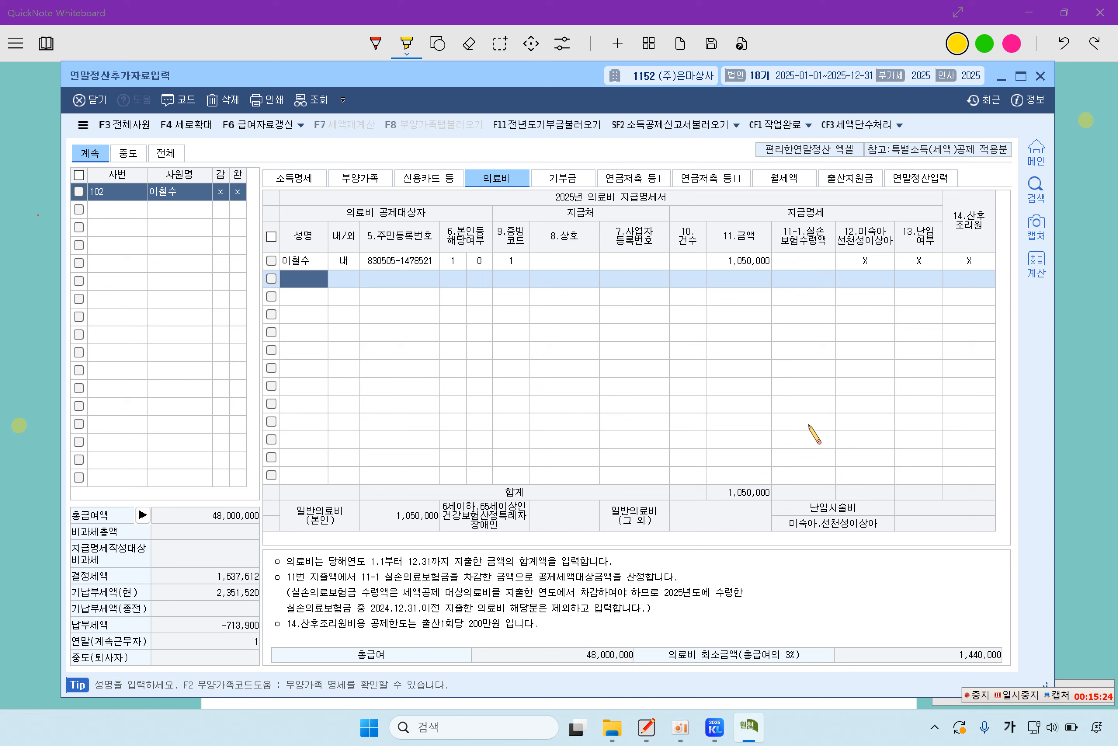
# Step: Record 250,000 of medical expenses for the daughter with proof code 1.국세청장
pyautogui.press('F2')
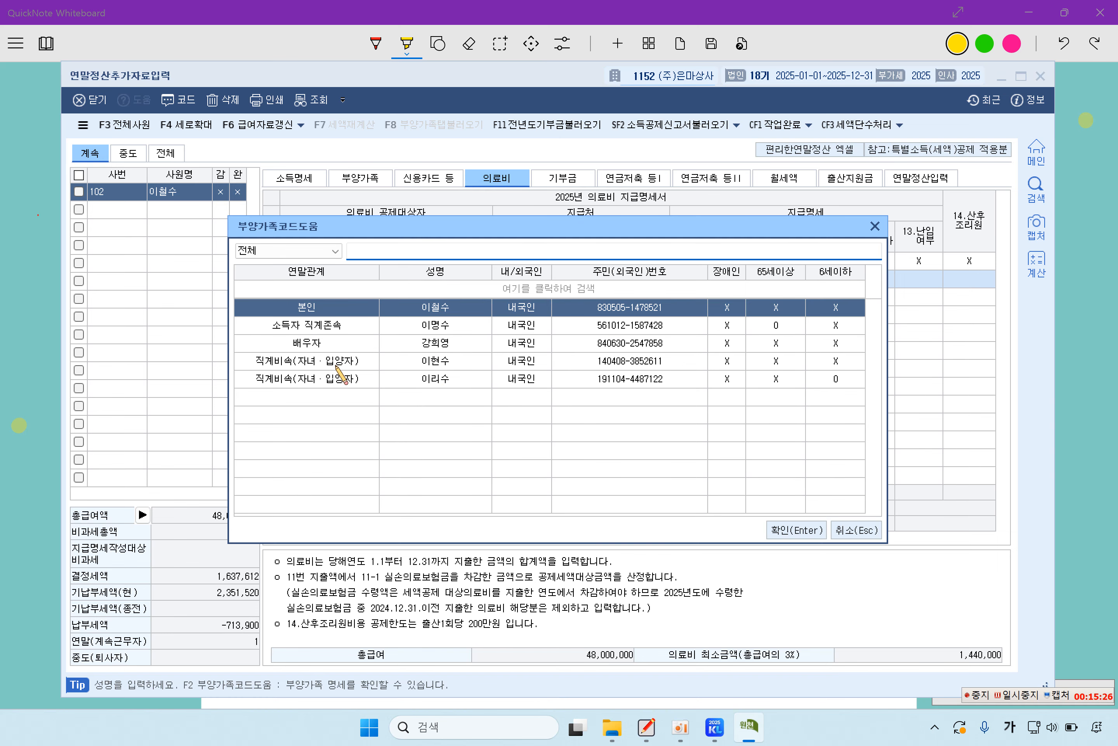
pyautogui.doubleClick(336, 392)
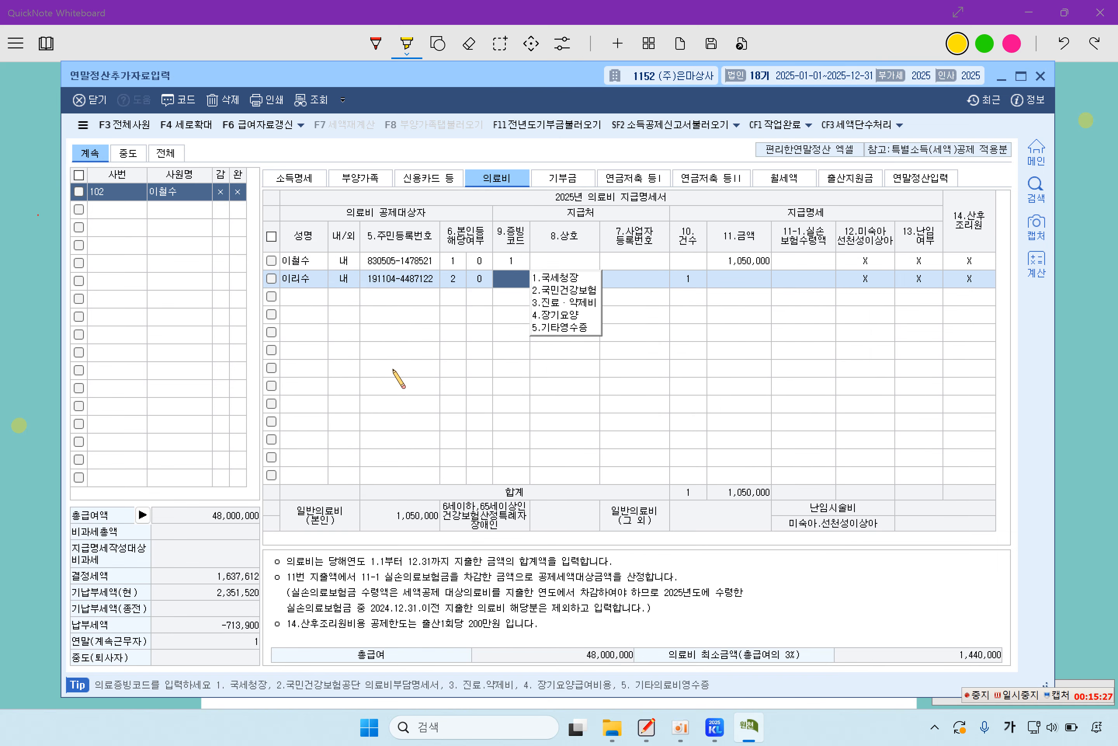
pyautogui.click(578, 279)
pyautogui.click(749, 276)
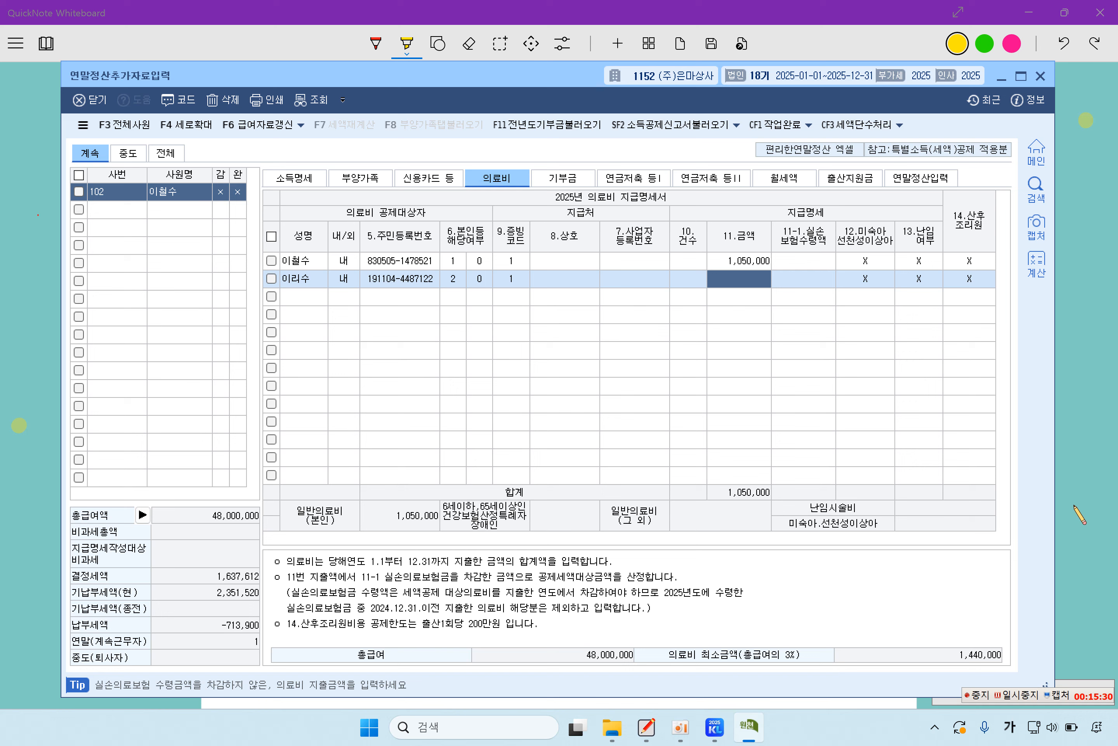
pyautogui.write('250')
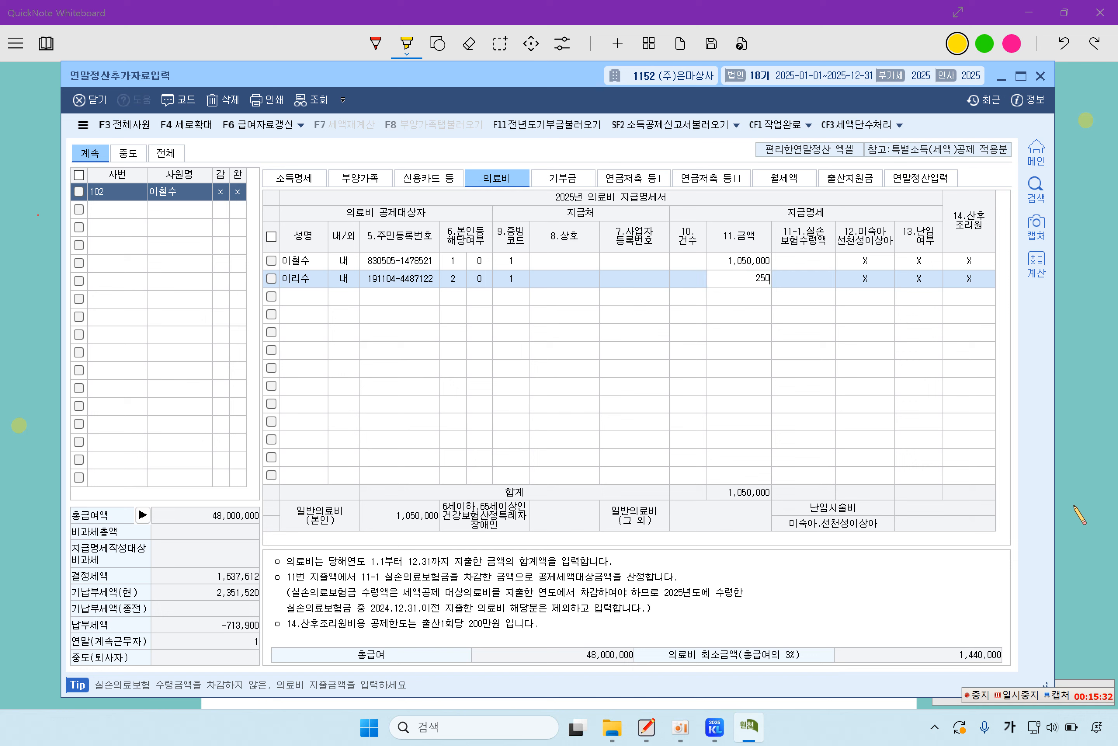
pyautogui.write(',000')
pyautogui.press('Return')
pyautogui.press('Return')
pyautogui.press('Return')
pyautogui.press('Return')
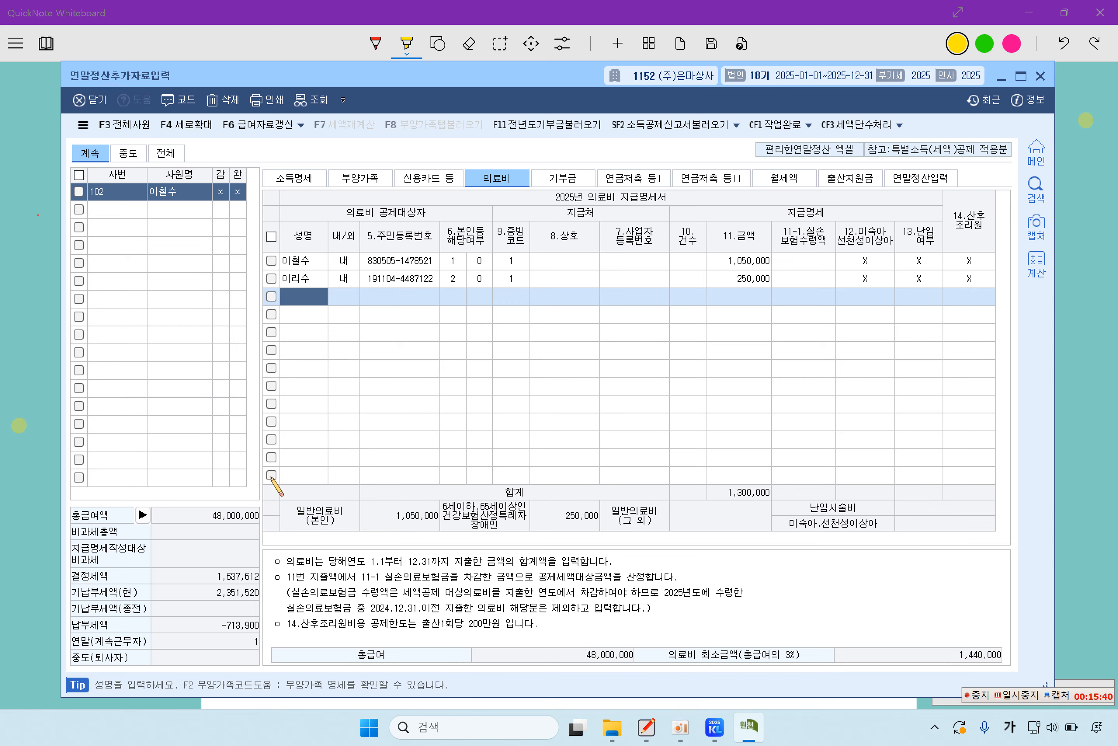
# Step: Highlight the employee's 32,500,000원 credit card spending and the note that no other card categories exist
pyautogui.click(27, 429)
pyautogui.moveTo(364, 543); pyautogui.dragTo(620, 543)
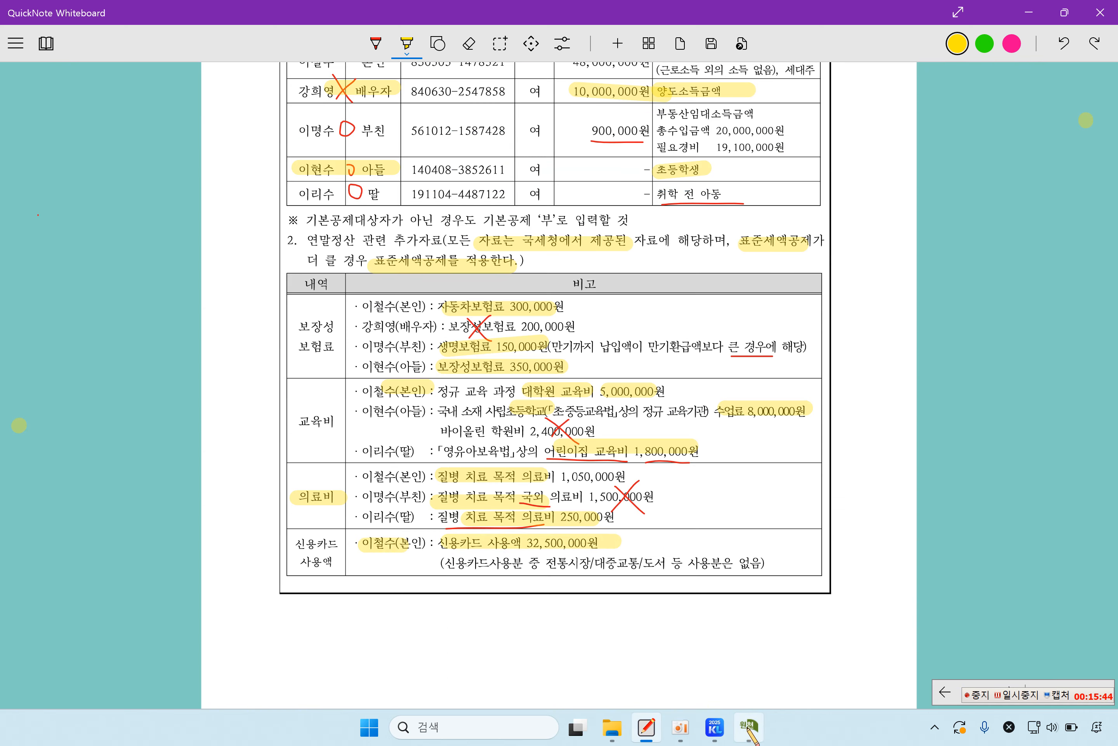
pyautogui.click(488, 580)
pyautogui.moveTo(538, 562); pyautogui.dragTo(765, 563)
# Step: Enter 32,500,000 in the employee's 국세청 신용카드 cell on the 신용카드 등 tab
pyautogui.click(749, 727)
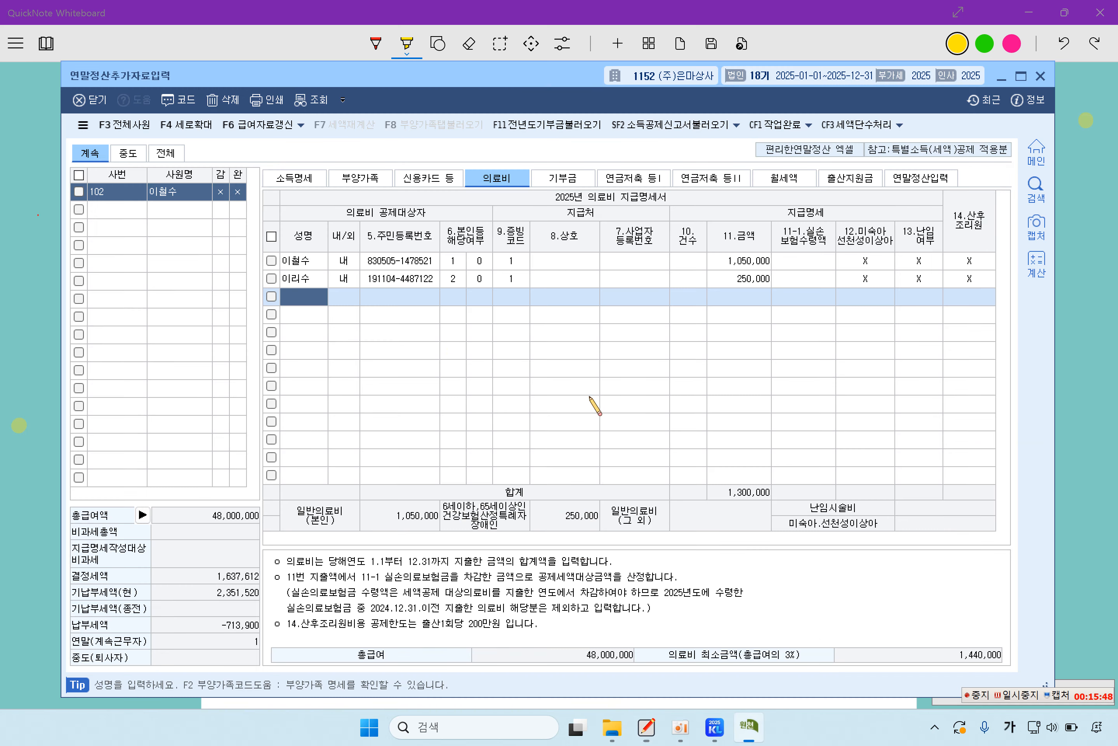
pyautogui.click(433, 179)
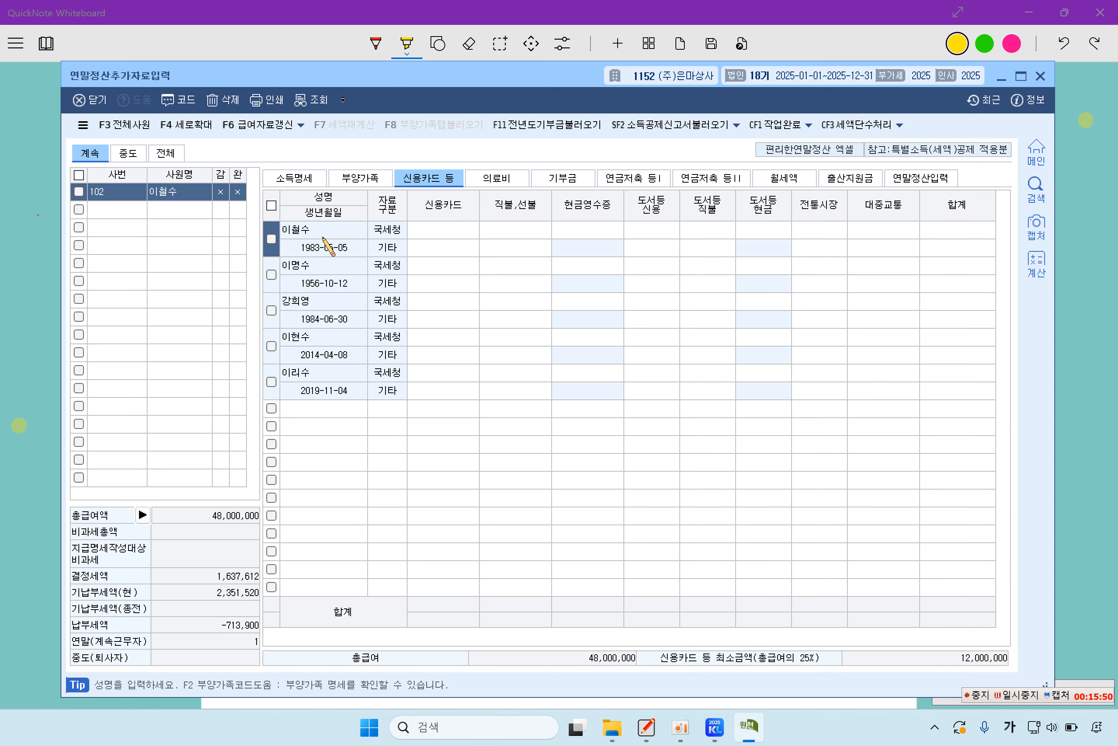
pyautogui.click(454, 245)
pyautogui.click(456, 234)
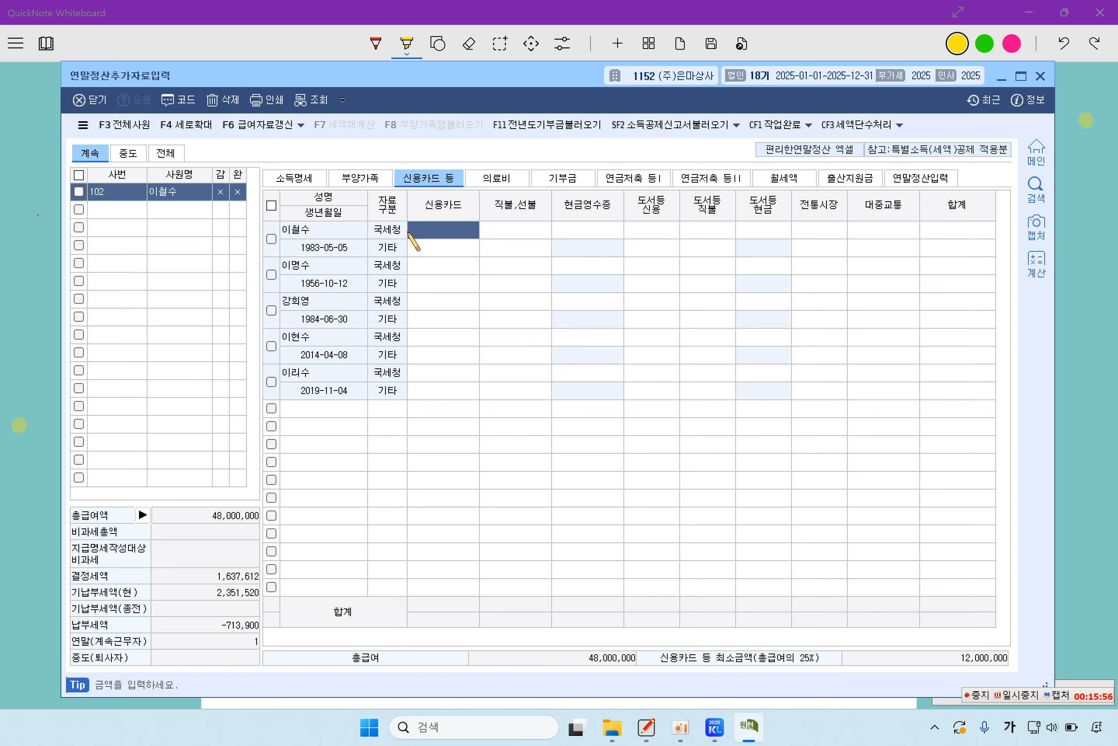
pyautogui.write('32,500,000')
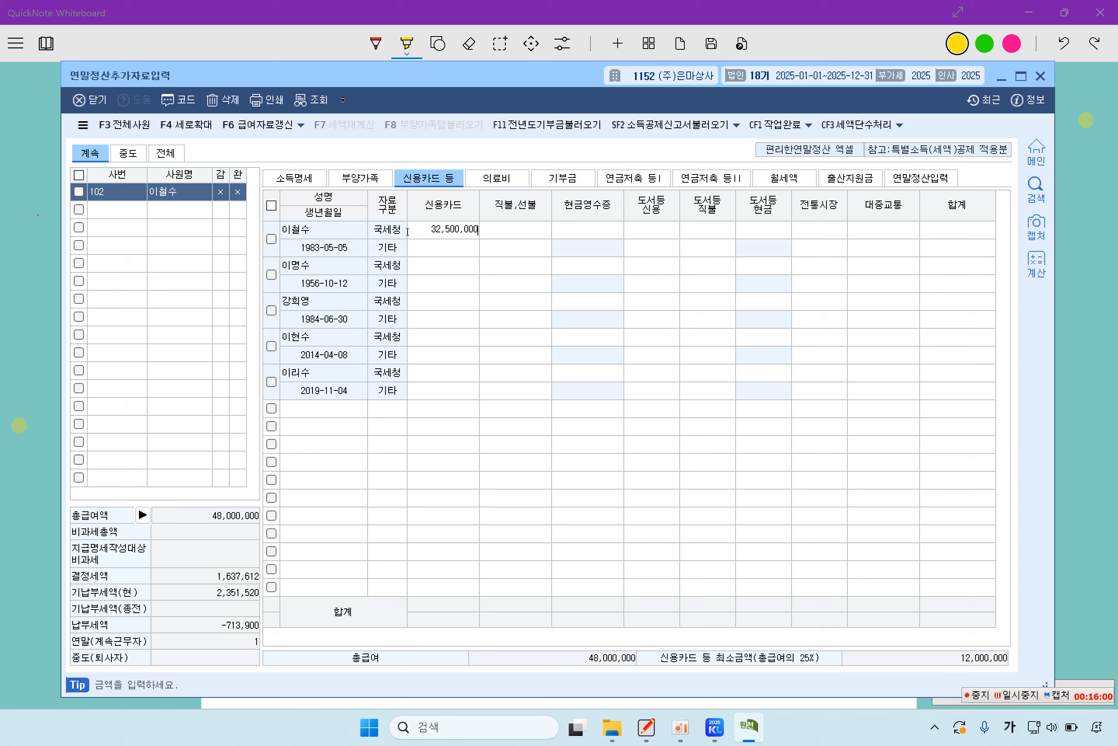
pyautogui.press('Return')
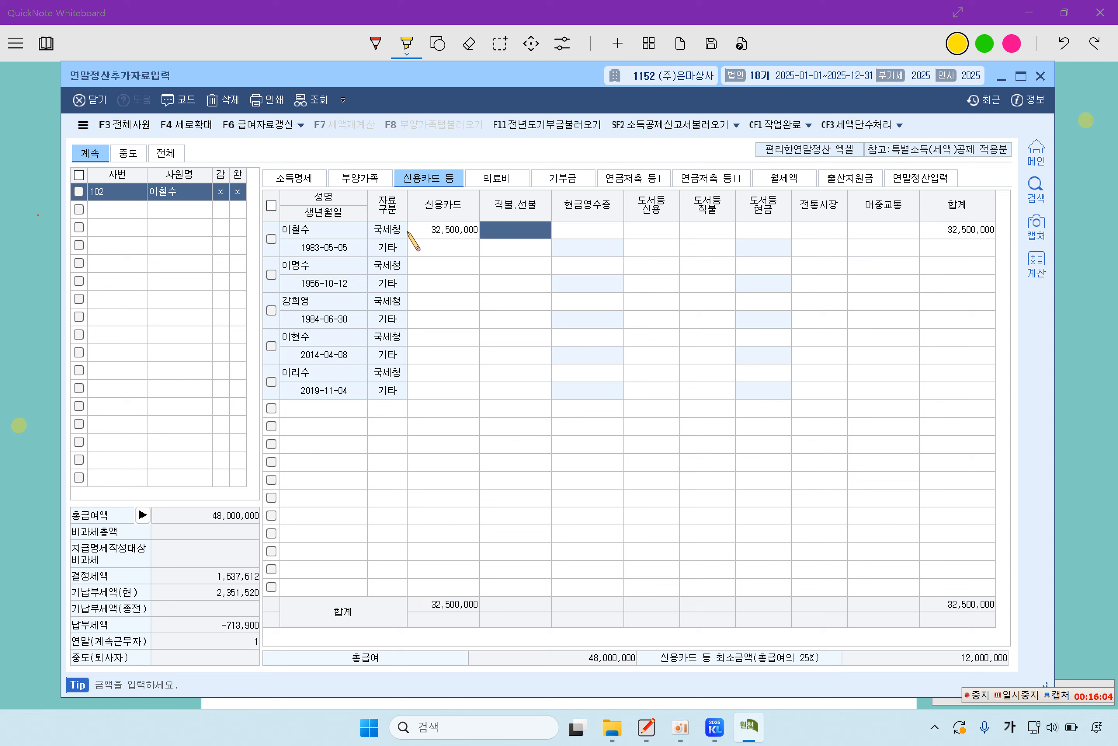
pyautogui.click(495, 179)
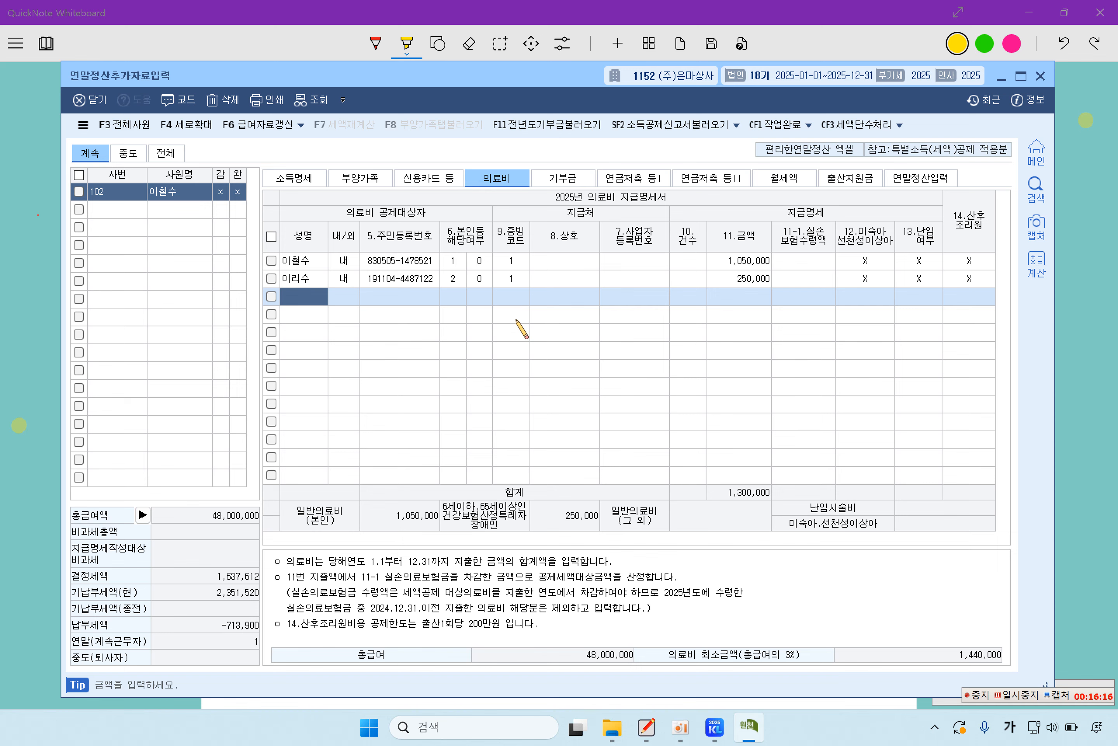
# Step: Pull the dependent tab amounts into 연말정산입력 via F8 부양가족탭불러오기 and confirm
pyautogui.click(922, 179)
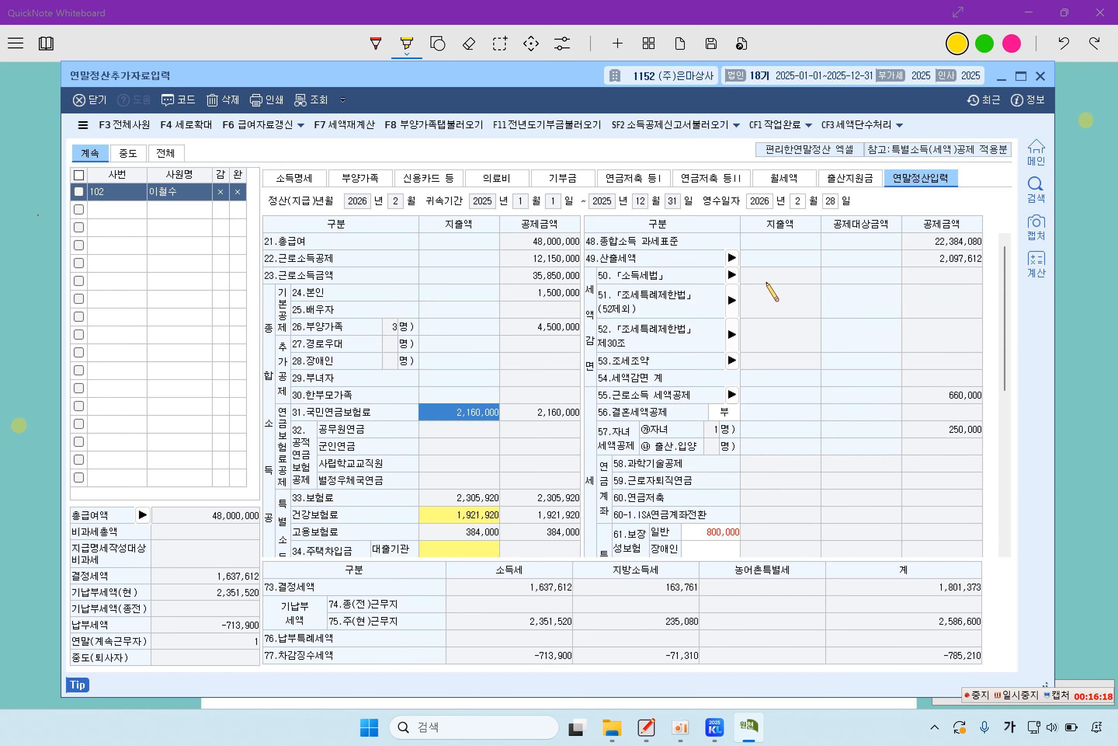
pyautogui.click(440, 128)
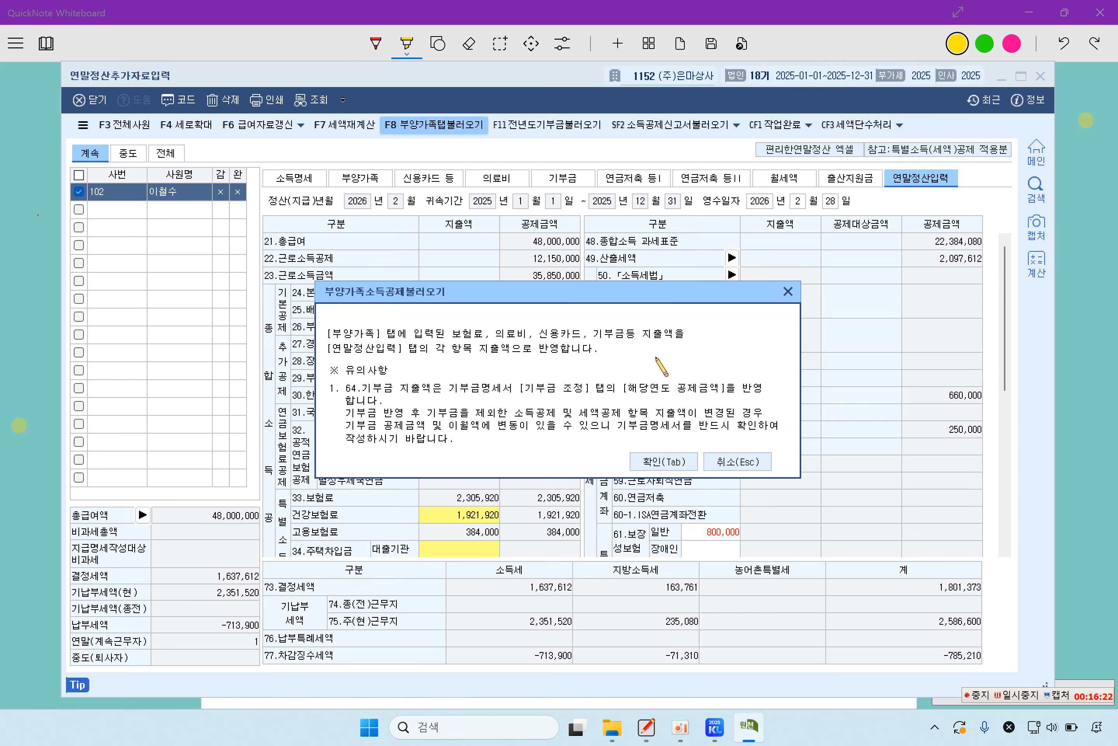
pyautogui.click(680, 459)
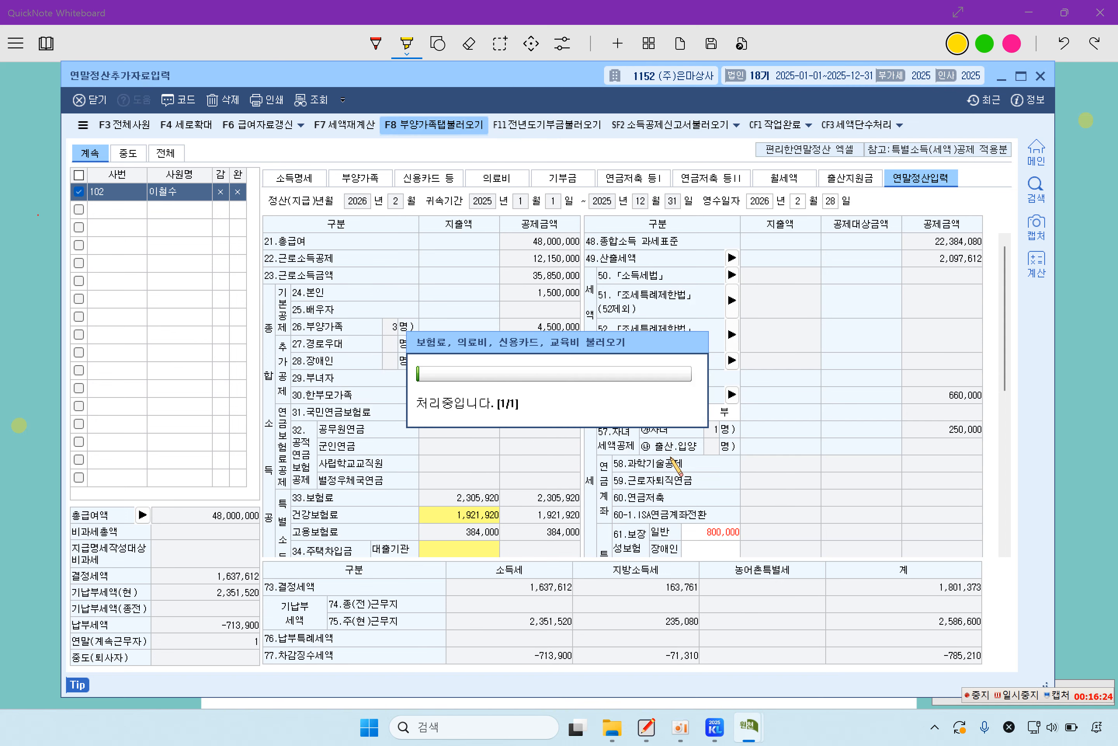